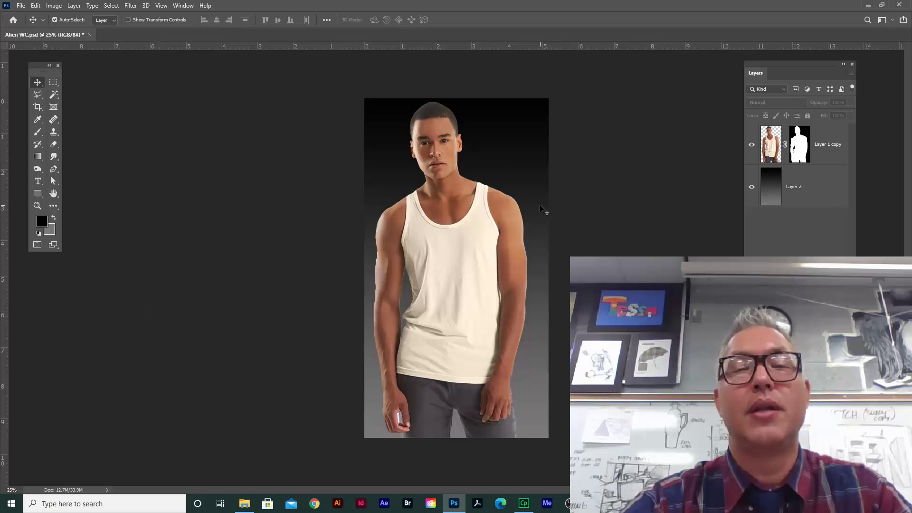
Close the Alien WC.psd document and open the Model PSD file from the Alien folder.
click(843, 158)
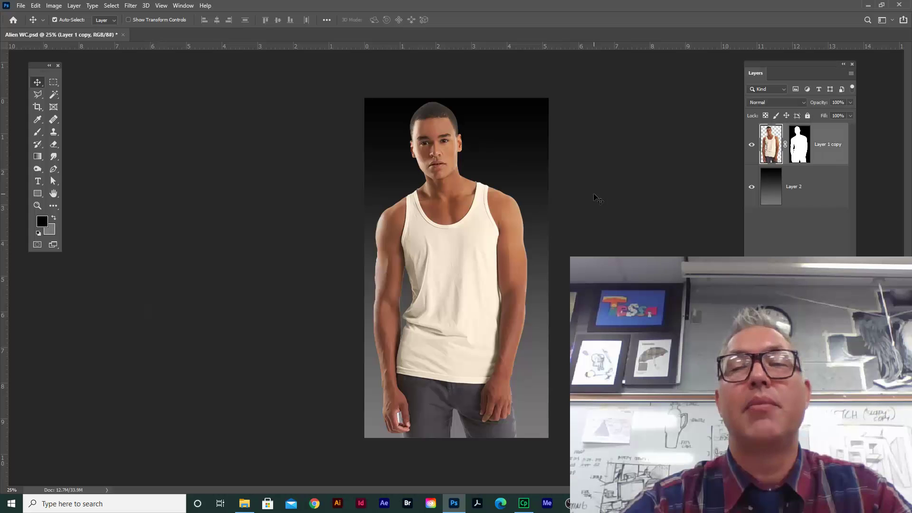
click(122, 34)
click(451, 188)
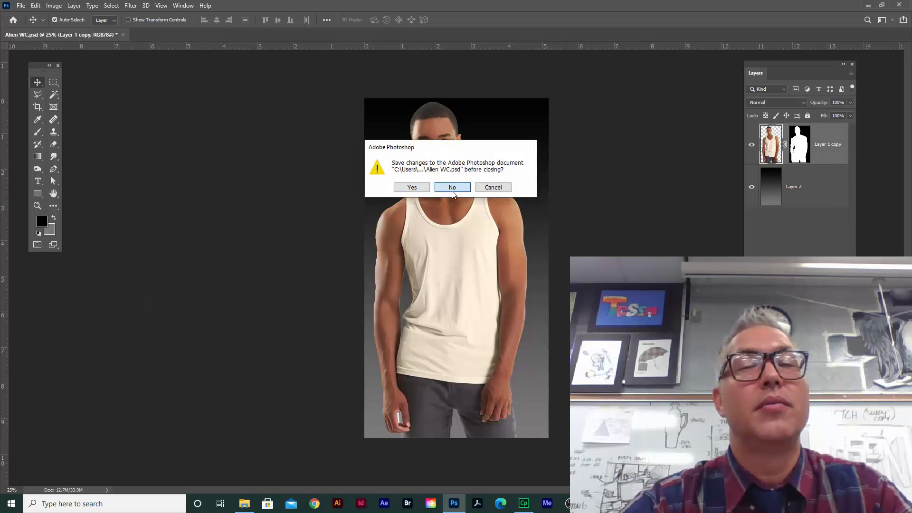
click(21, 6)
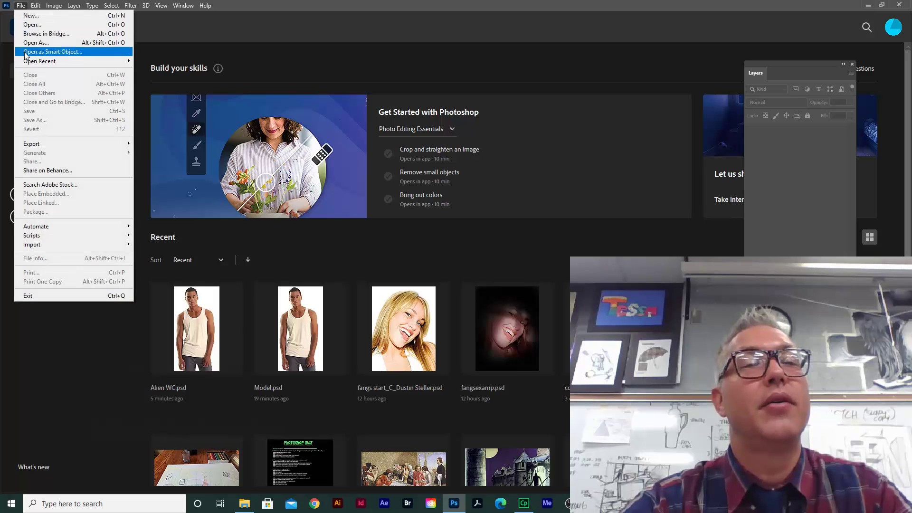
click(32, 25)
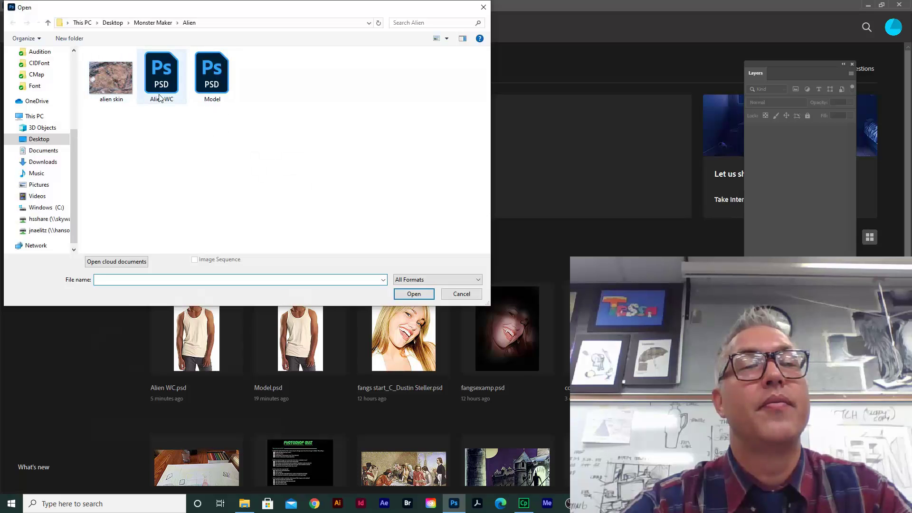
double_click(212, 81)
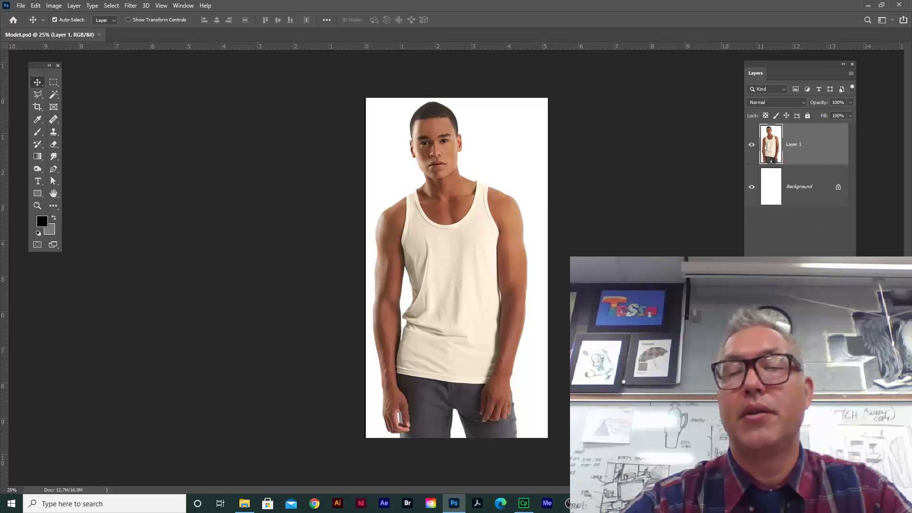
Switch to the Quick Selection tool and set it to make a new selection.
click(799, 186)
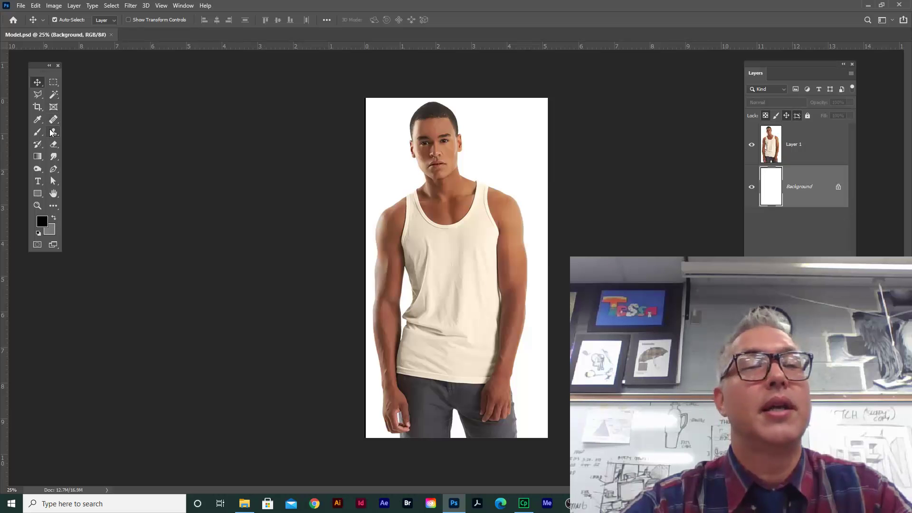
click(53, 94)
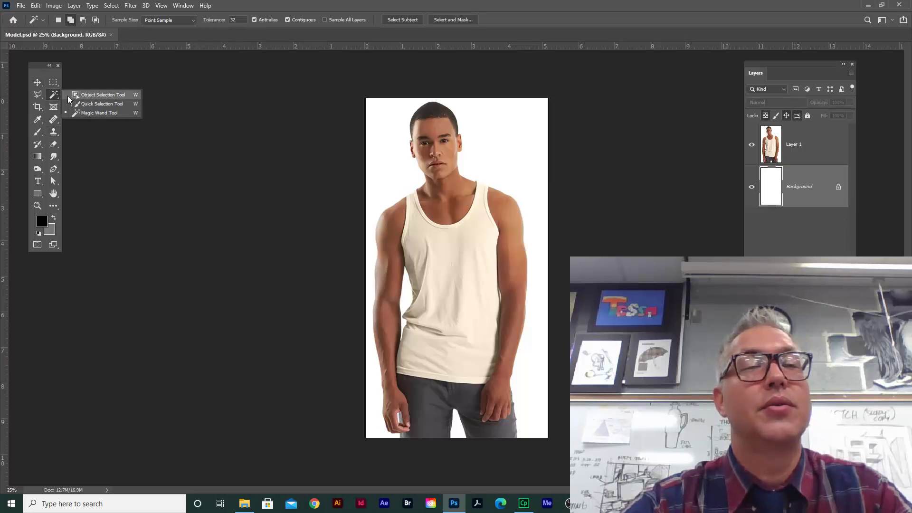
click(79, 104)
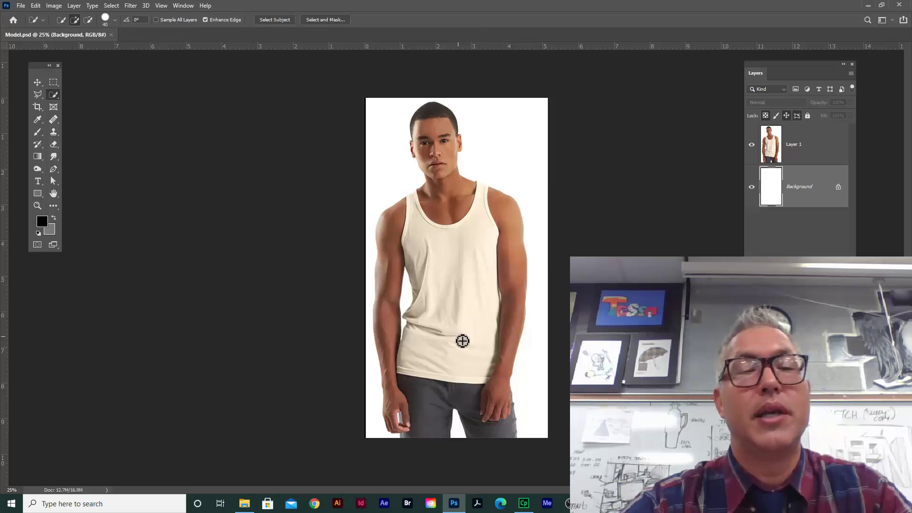
click(61, 21)
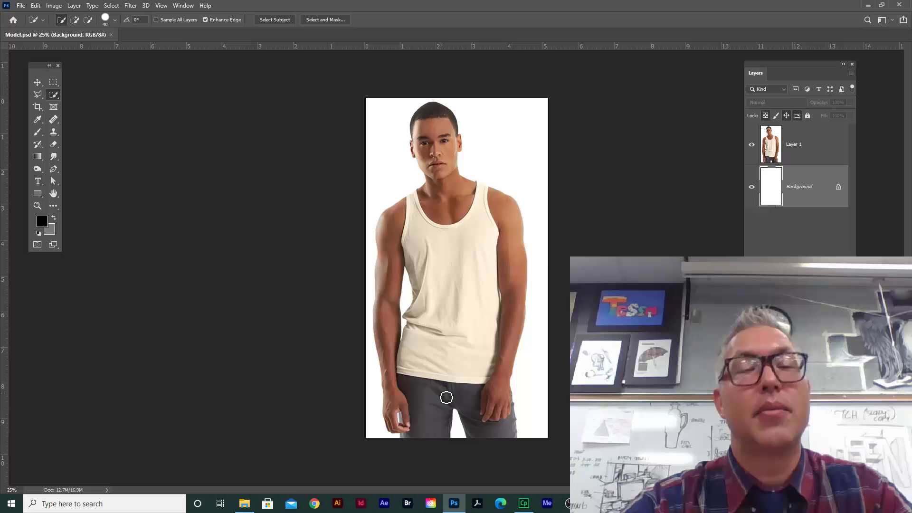
Try a quick selection across the man's trousers and shirt with the Background layer active, then clear it.
drag(429, 406, 454, 313)
key(ctrl+d)
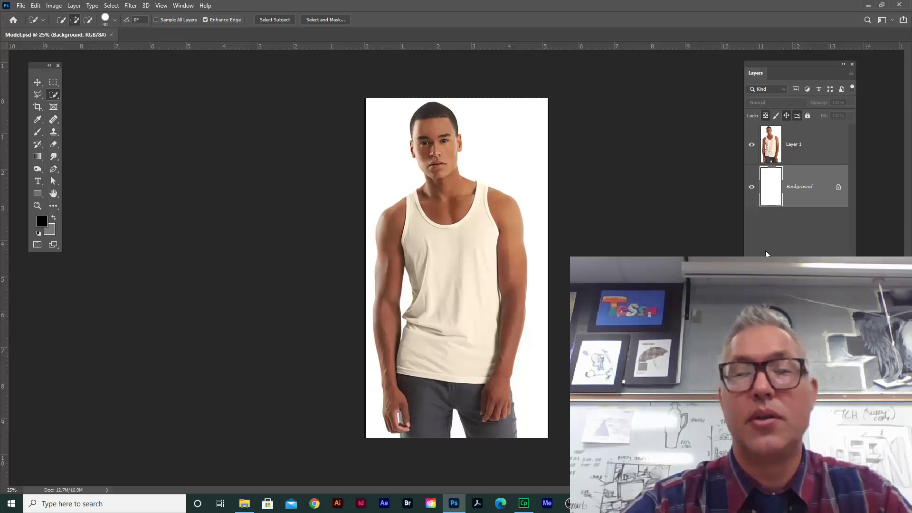
Delete the Background layer so that only Layer 1 with the man is kept.
click(822, 149)
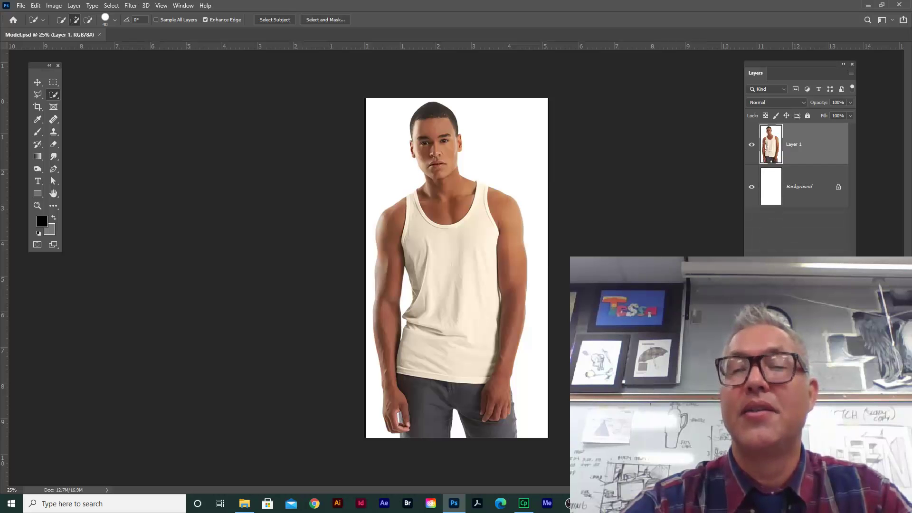
key(ctrl+z)
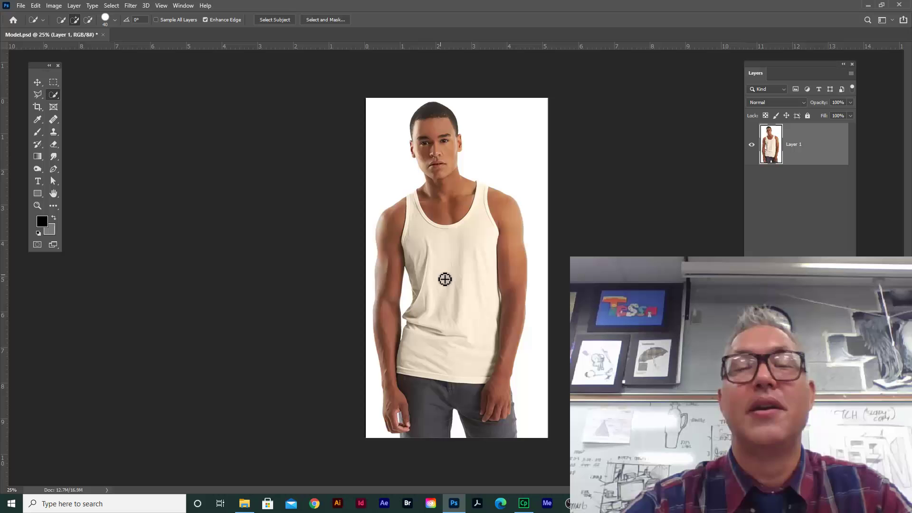
Quick-select the whole man on Layer 1, excluding the gap between his legs, and turn the selection into a layer mask.
mouse_move(438, 387)
mouse_down()
mouse_move(445, 361)
mouse_move(459, 366)
mouse_move(485, 405)
mouse_move(498, 374)
mouse_move(504, 289)
mouse_move(482, 265)
mouse_move(402, 242)
mouse_move(441, 218)
mouse_move(442, 156)
mouse_up()
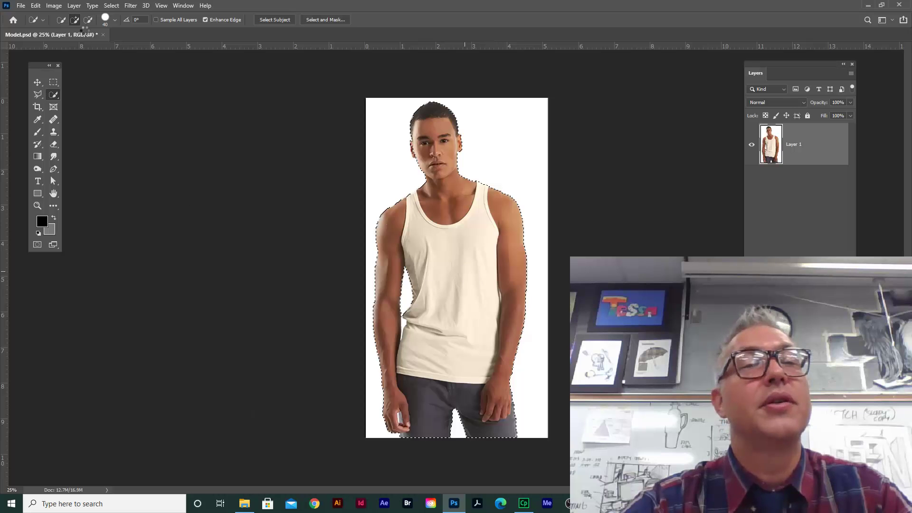
click(89, 20)
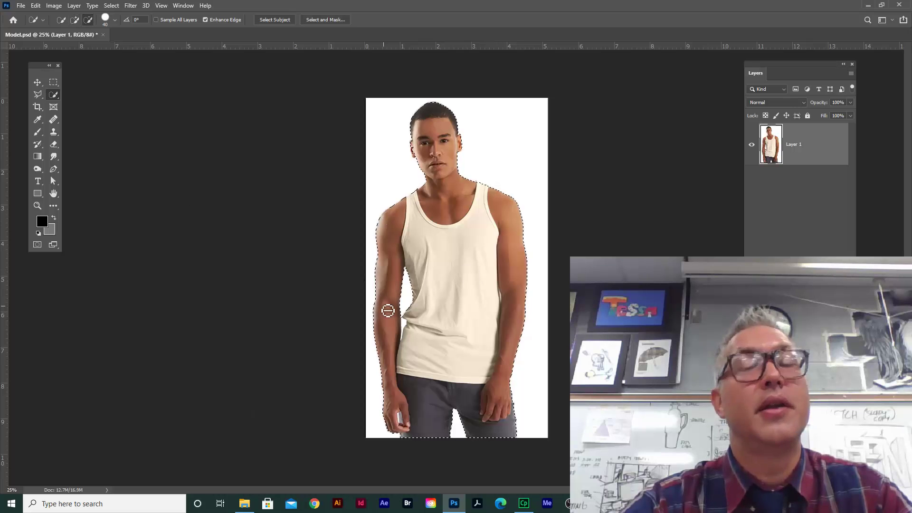
drag(456, 412, 464, 442)
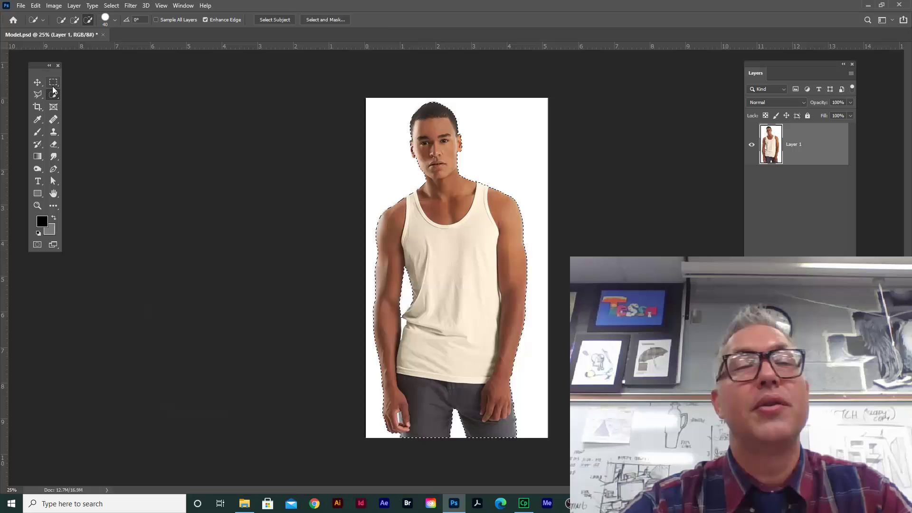
click(37, 82)
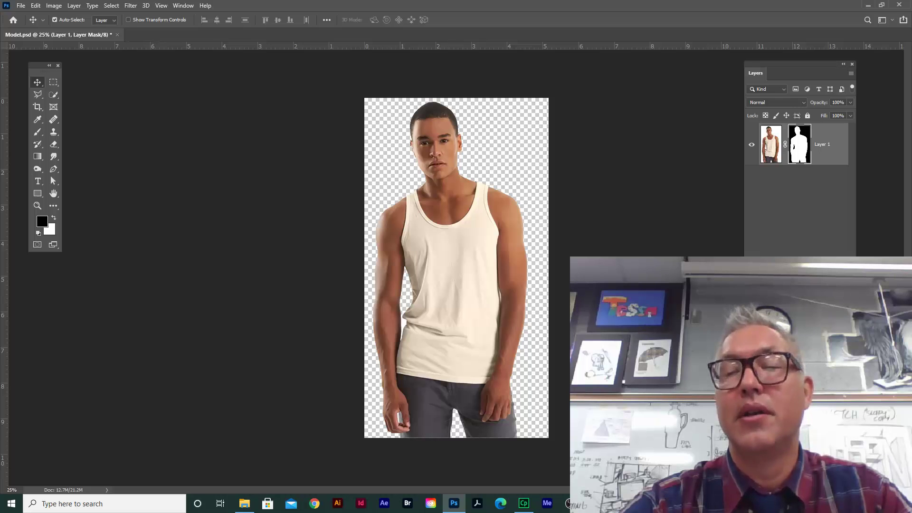
Add a new empty layer and place it beneath the masked layer of the man.
click(832, 256)
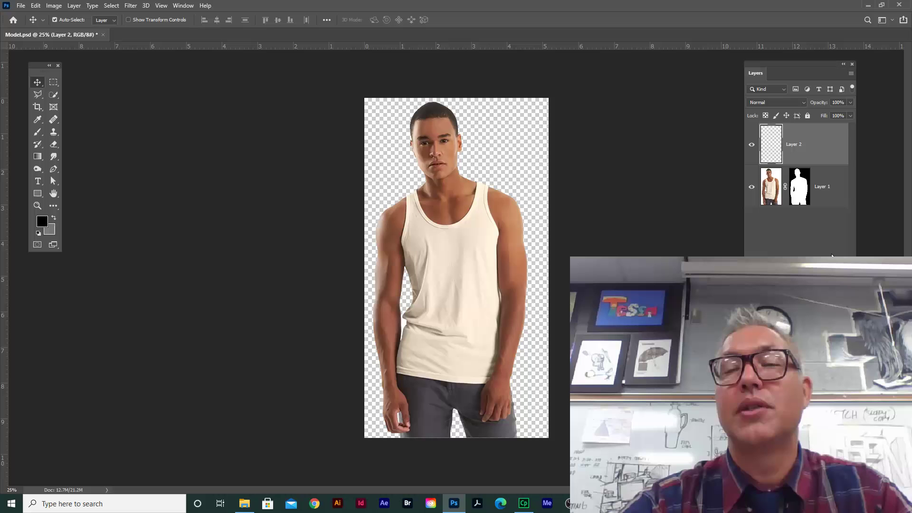
key(ctrl+bracketleft)
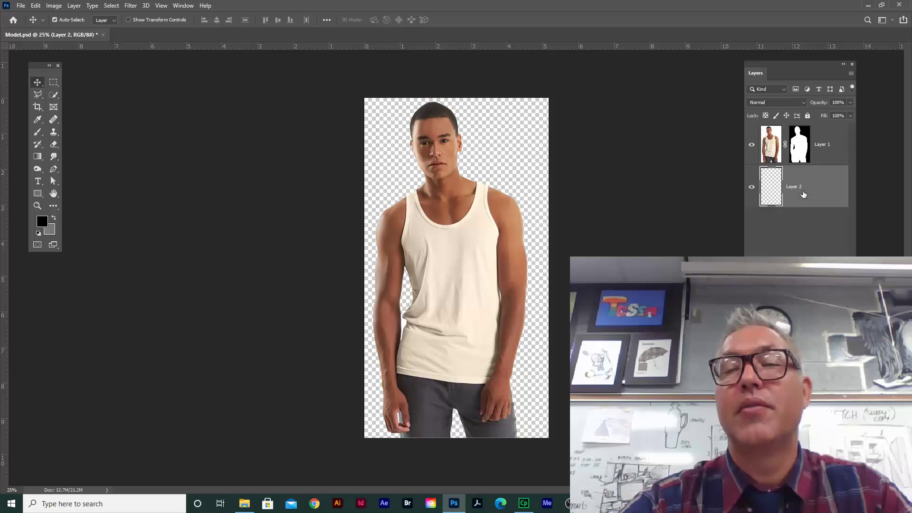
Set the foreground color to bright red and fill the empty Layer 2 with it at 100% opacity in Normal mode.
click(45, 223)
click(710, 119)
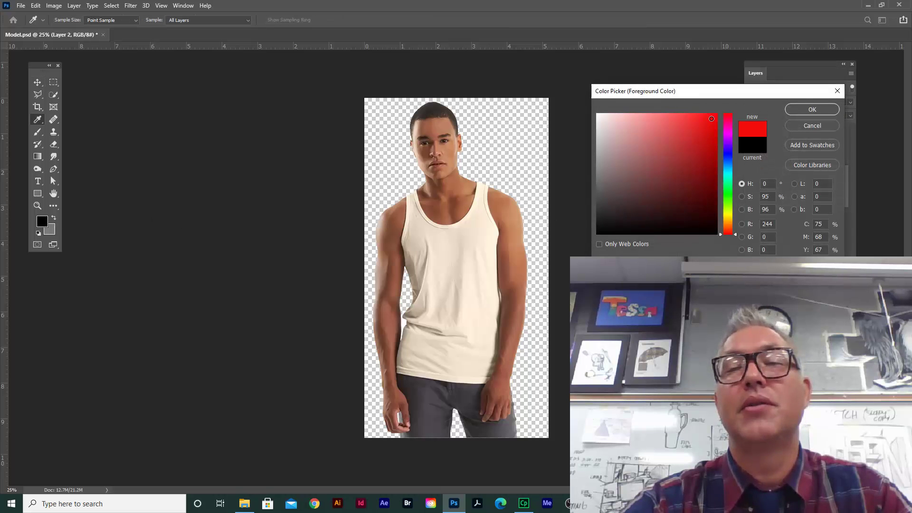
click(786, 109)
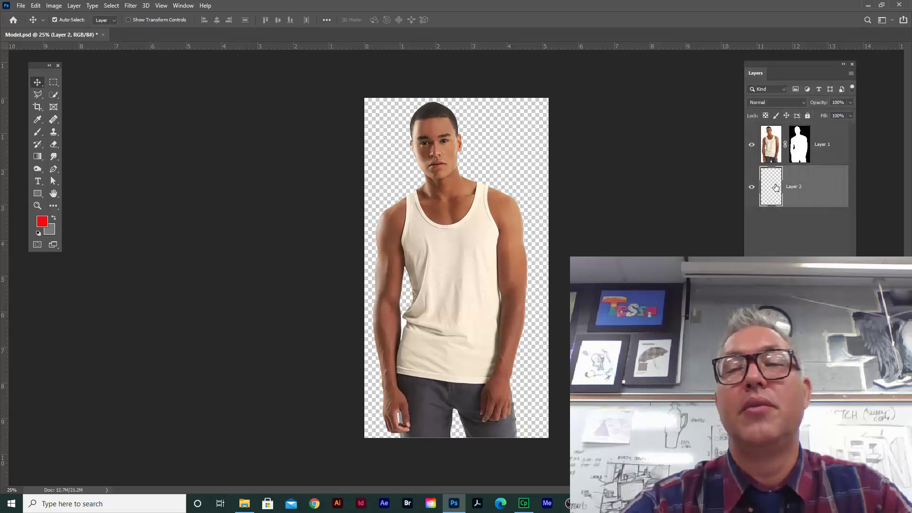
click(36, 6)
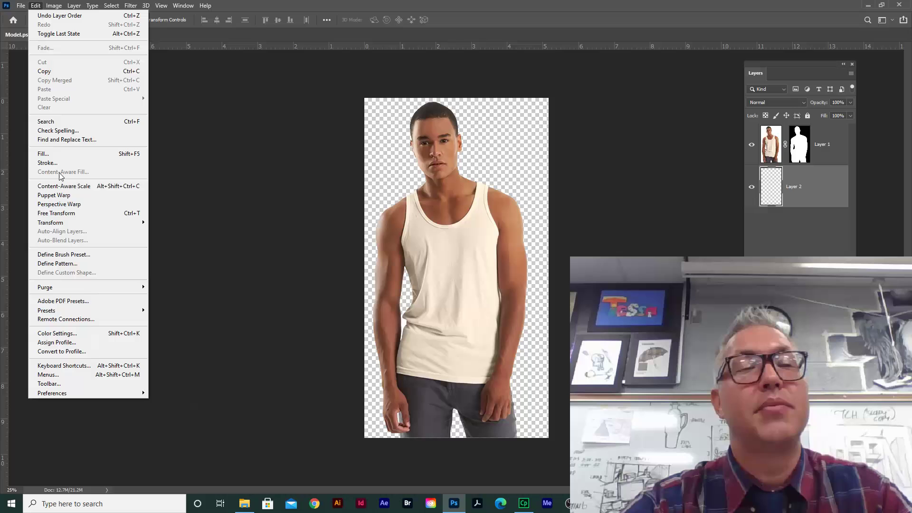
click(86, 158)
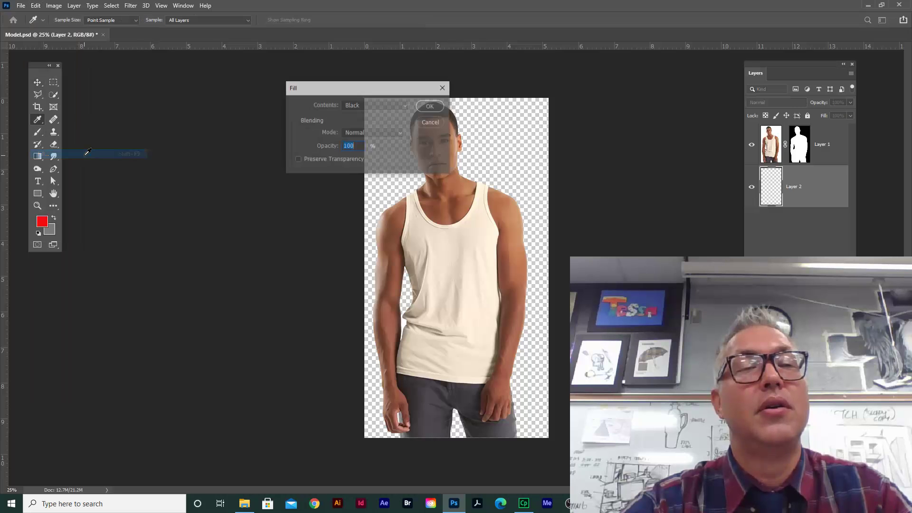
click(404, 110)
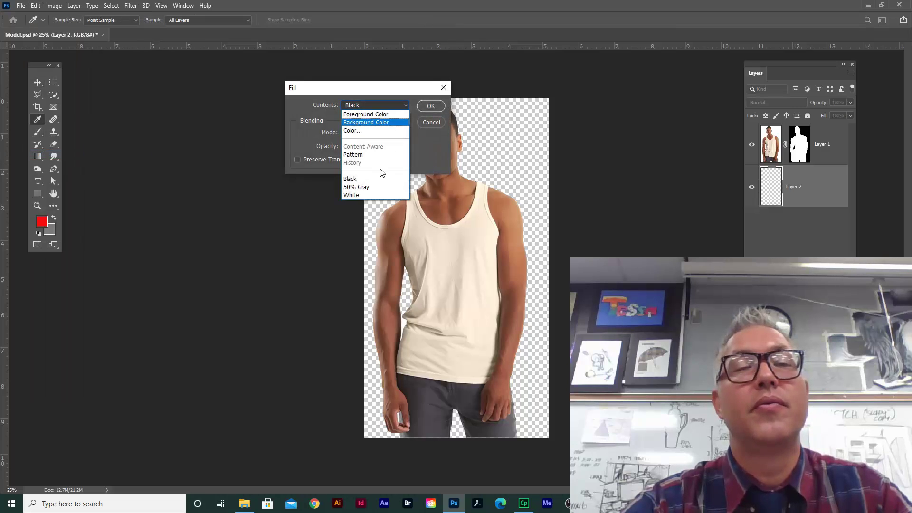
click(375, 115)
click(431, 106)
key(v)
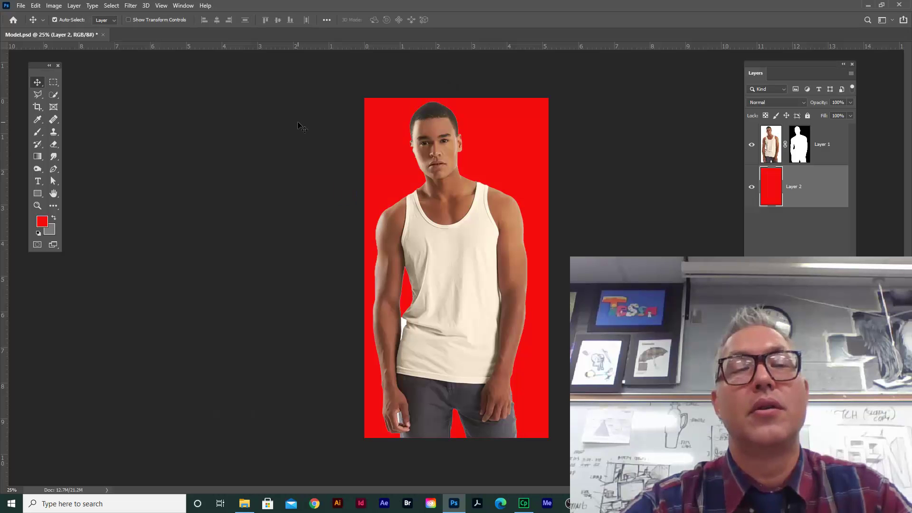
Select the leftover white areas beside the waist and inside the curled hand on Layer 1's image with the Magic Wand.
key(ctrl+plus)
key(ctrl+plus)
key(ctrl+plus)
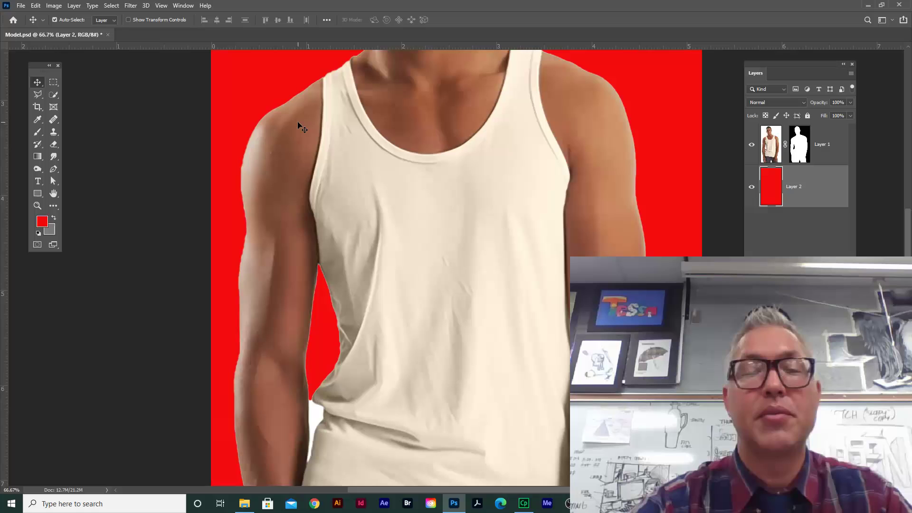
key(space)
drag(494, 277, 545, 120)
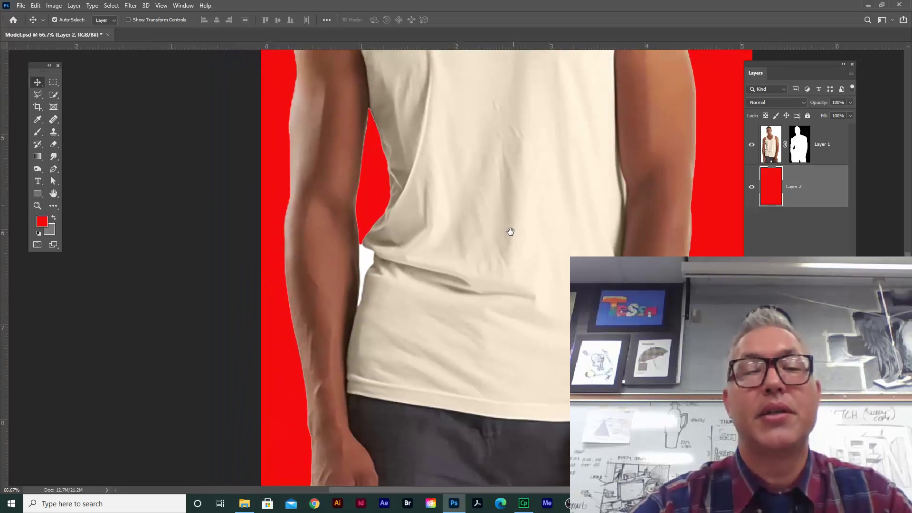
drag(499, 246, 507, 211)
drag(485, 282, 485, 230)
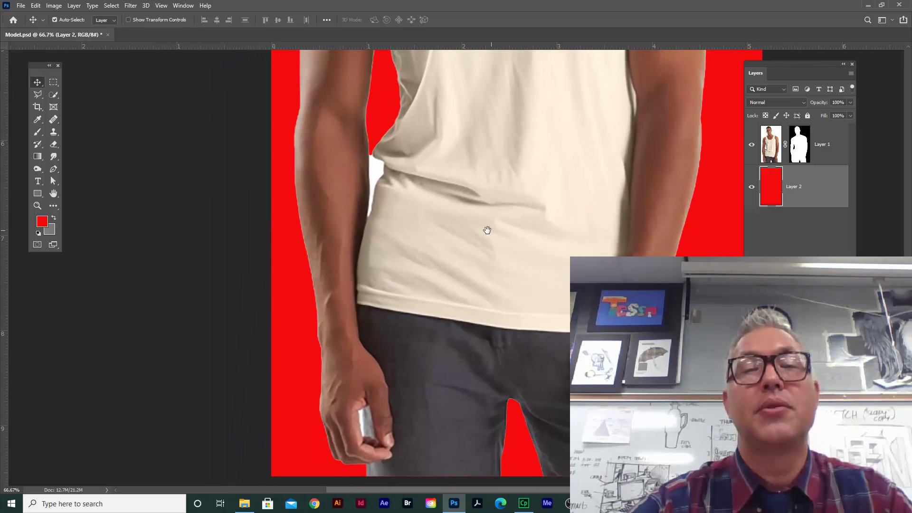
click(774, 154)
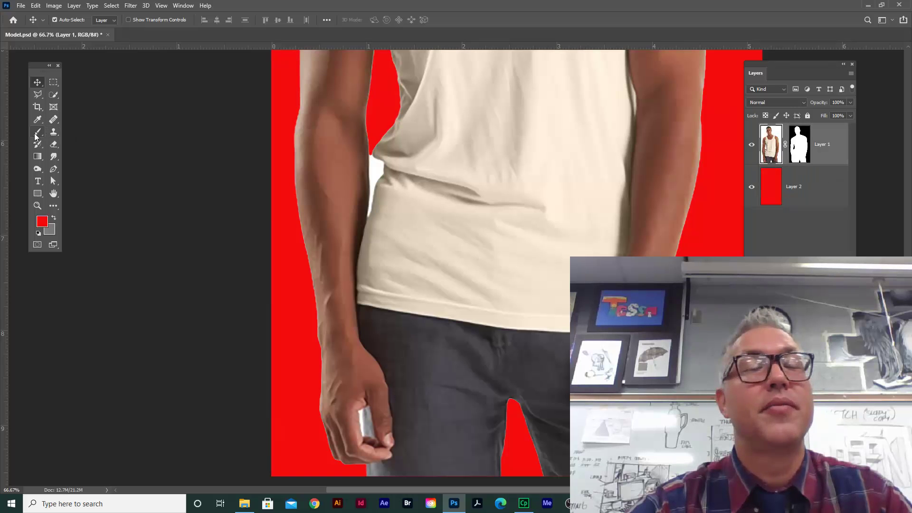
click(55, 96)
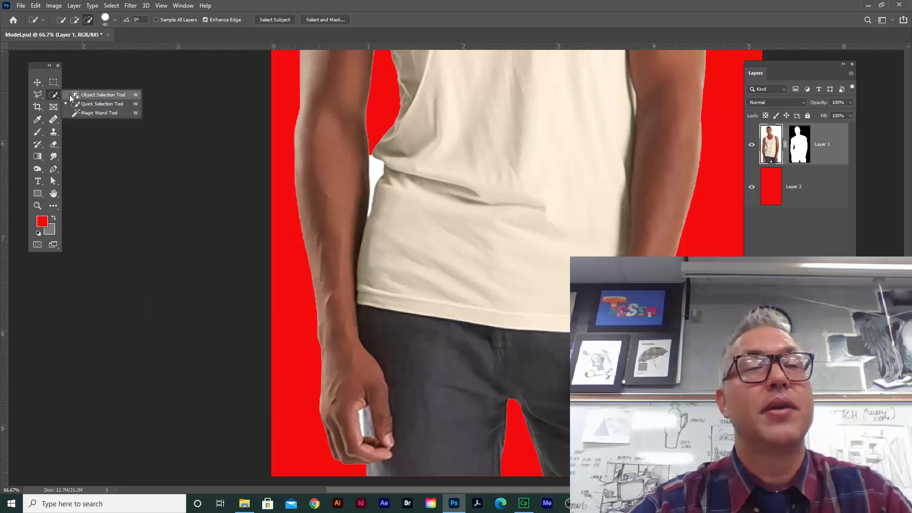
click(83, 114)
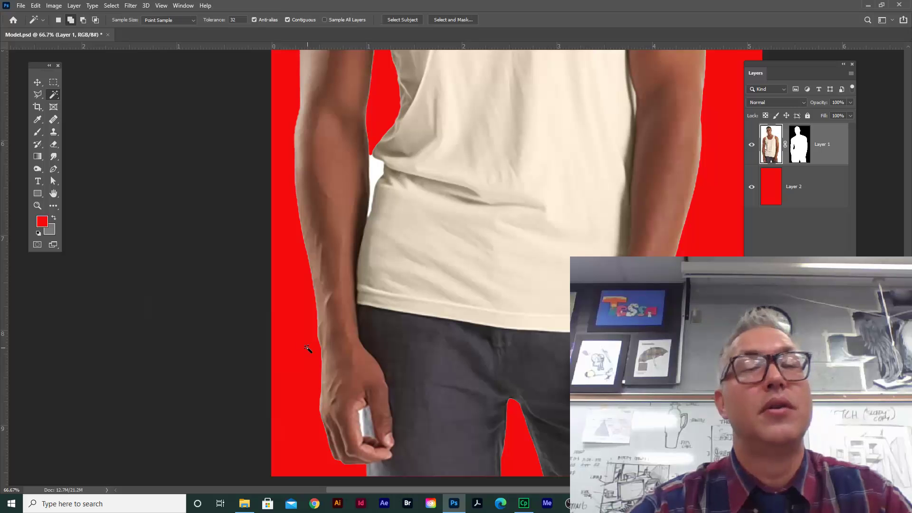
click(381, 167)
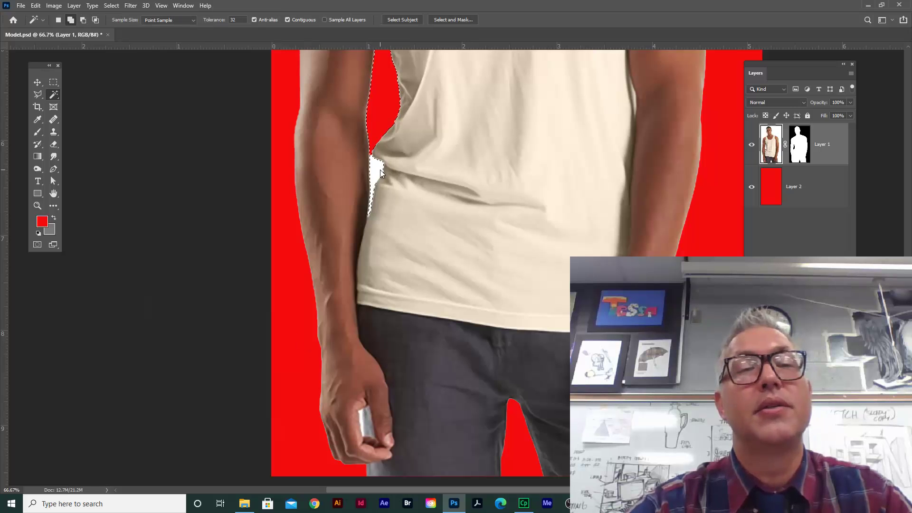
scroll(375, 156, up, 1)
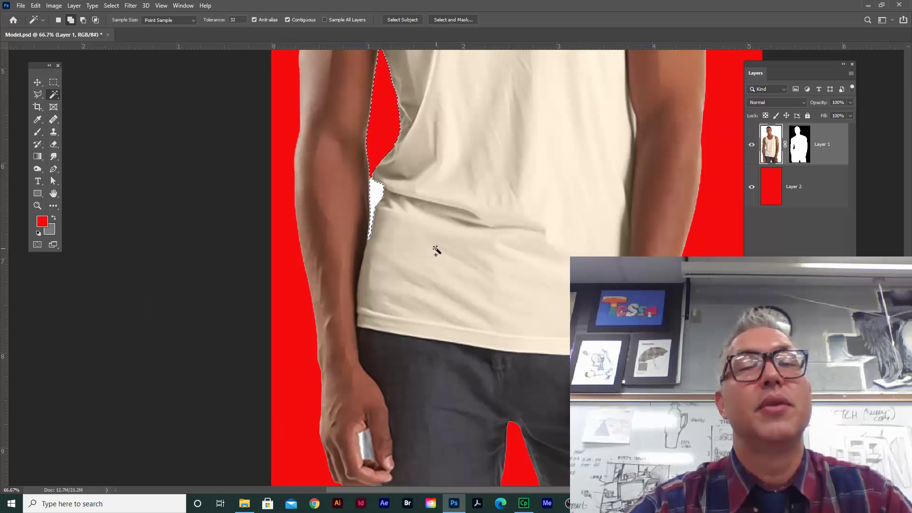
scroll(456, 240, down, 1)
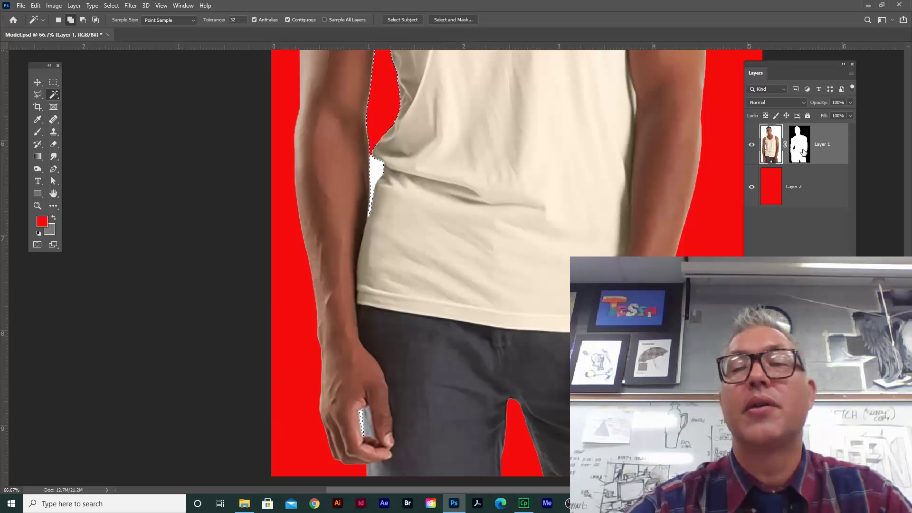
Paint black with the Brush on Layer 1's mask inside the selected gap beside the waist, and deselect.
key(ctrl+minus)
key(ctrl+minus)
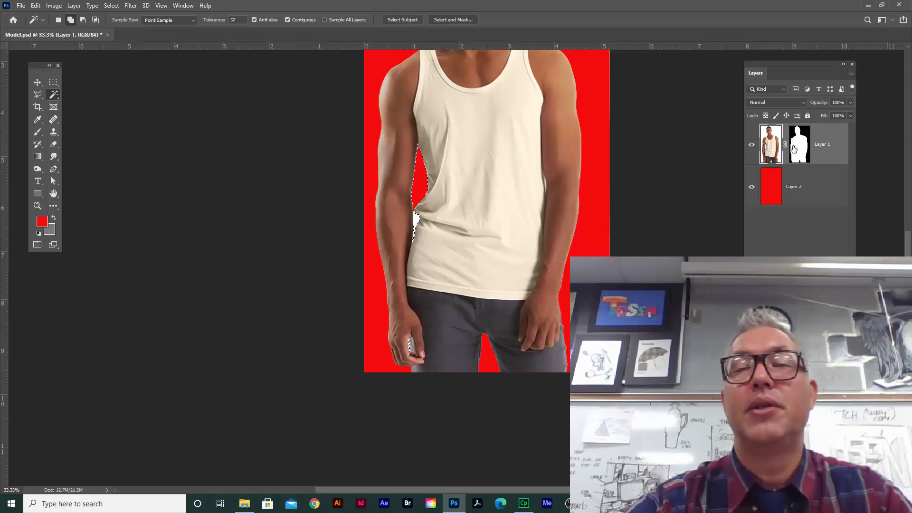
click(801, 146)
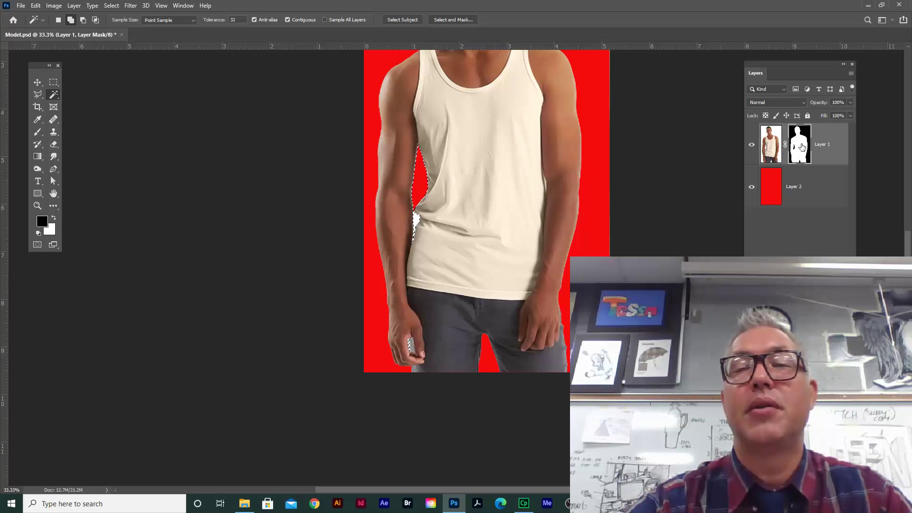
click(37, 136)
click(37, 137)
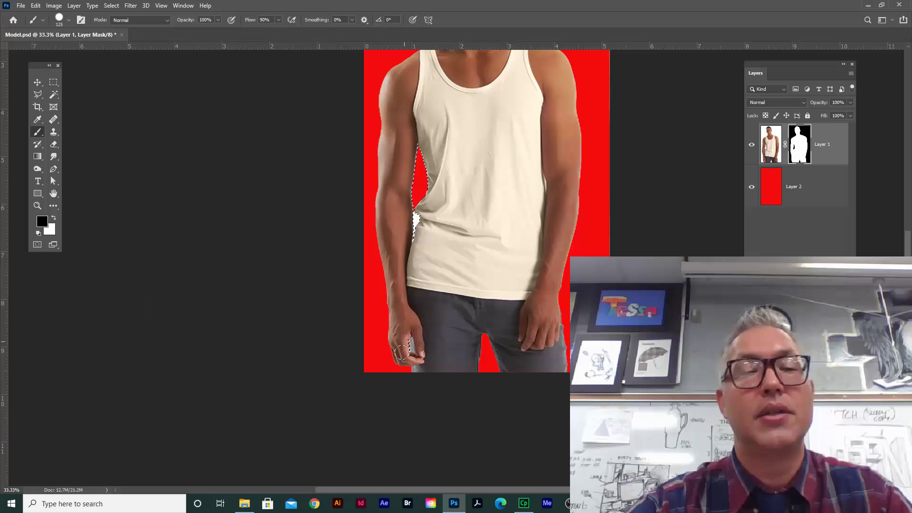
drag(403, 217, 418, 200)
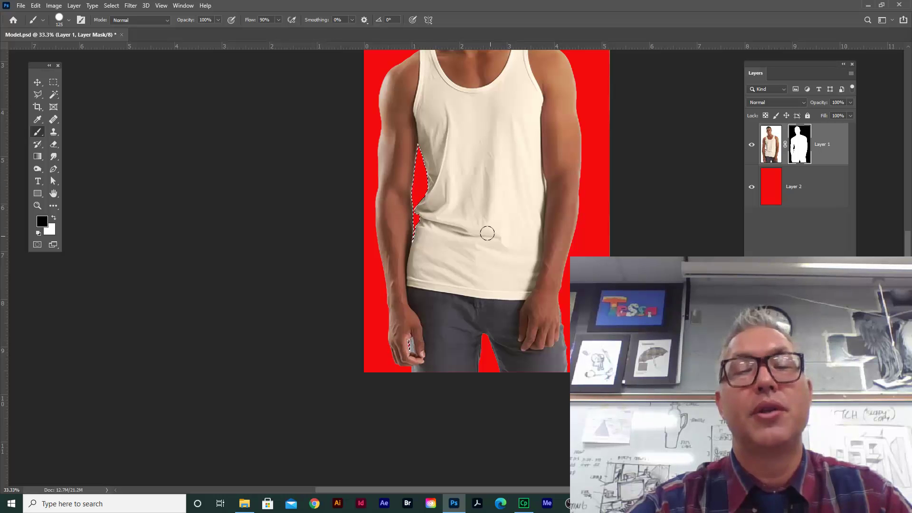
key(ctrl+d)
scroll(607, 257, up, 1)
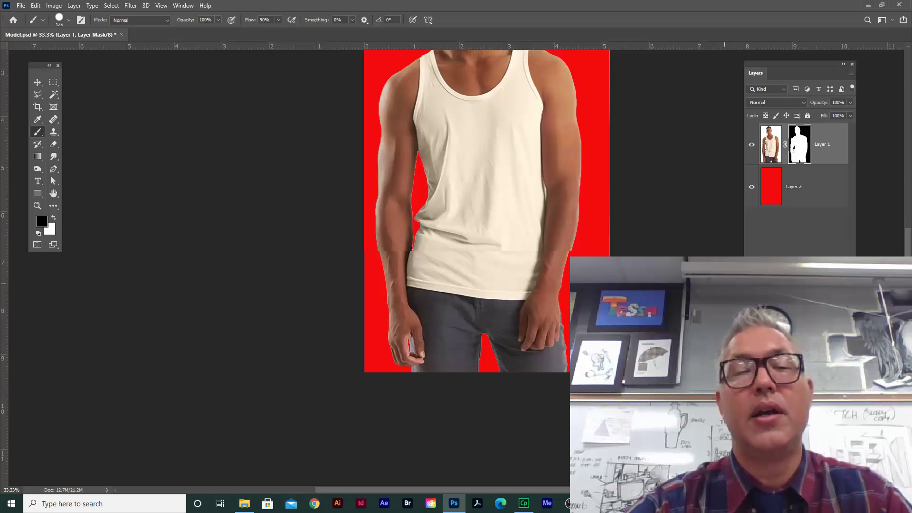
Output Layer 1 from Select and Mask as a new layer with a layer mask, and delete the original Layer 1.
double_click(801, 159)
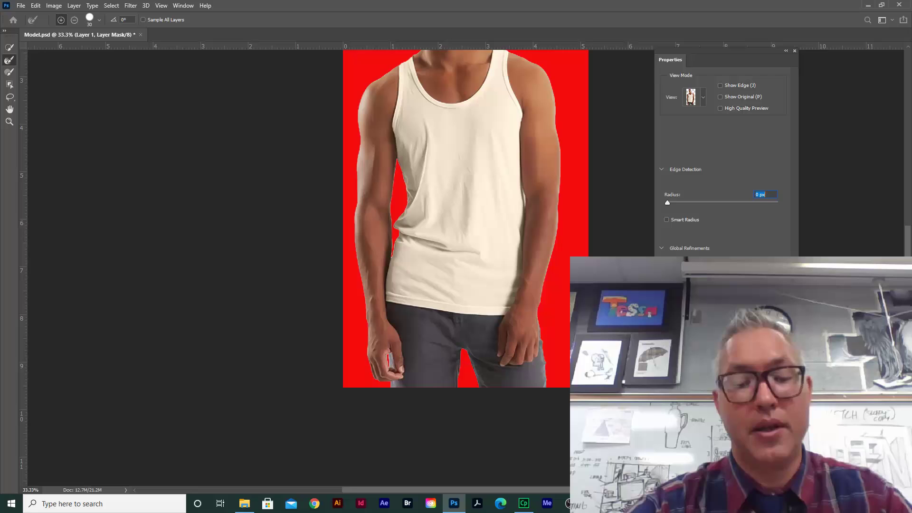
drag(612, 233, 573, 315)
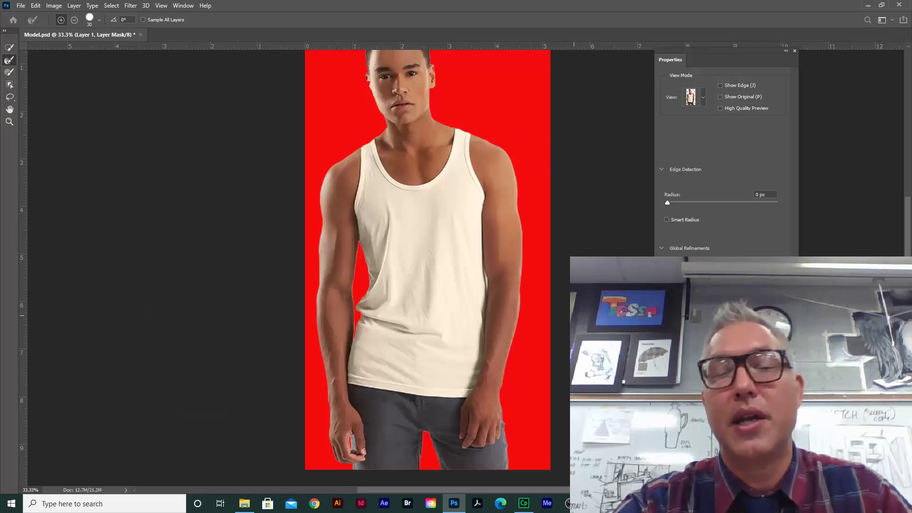
key(Return)
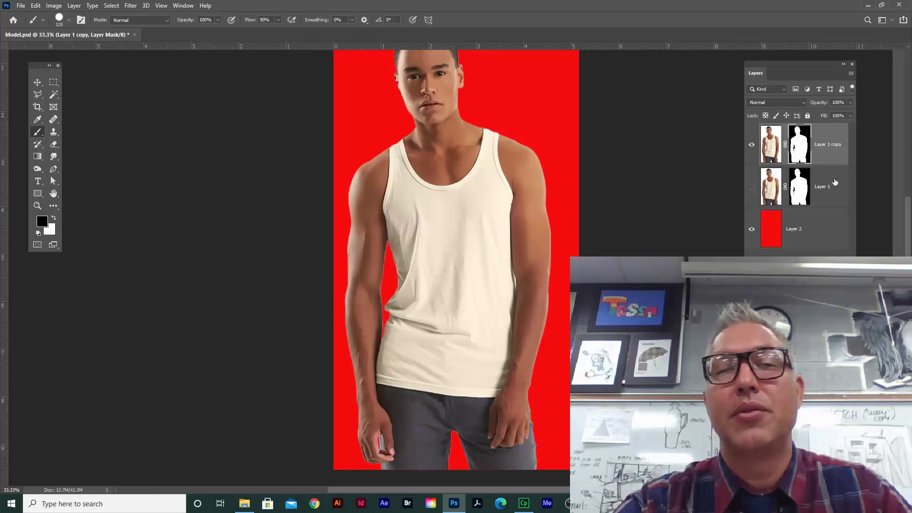
drag(831, 187, 844, 323)
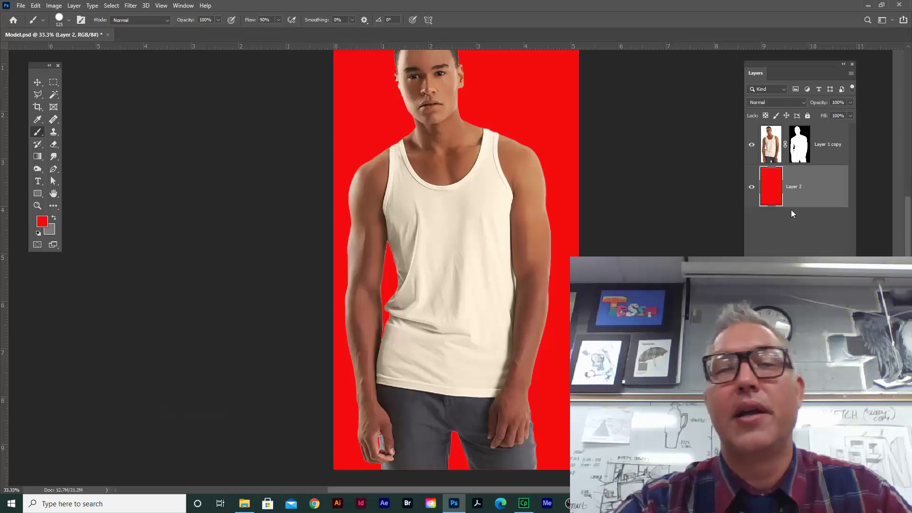
Reduce the brush size to 25 px for detail work at the man's ear, and make white the foreground and black the background color.
key(ctrl+plus)
key(ctrl+plus)
key(ctrl+plus)
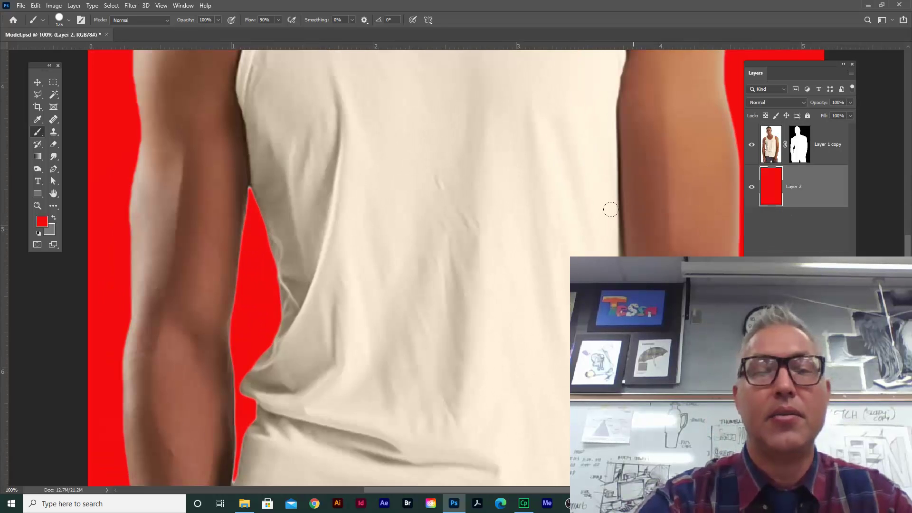
drag(403, 185, 454, 304)
drag(443, 138, 483, 244)
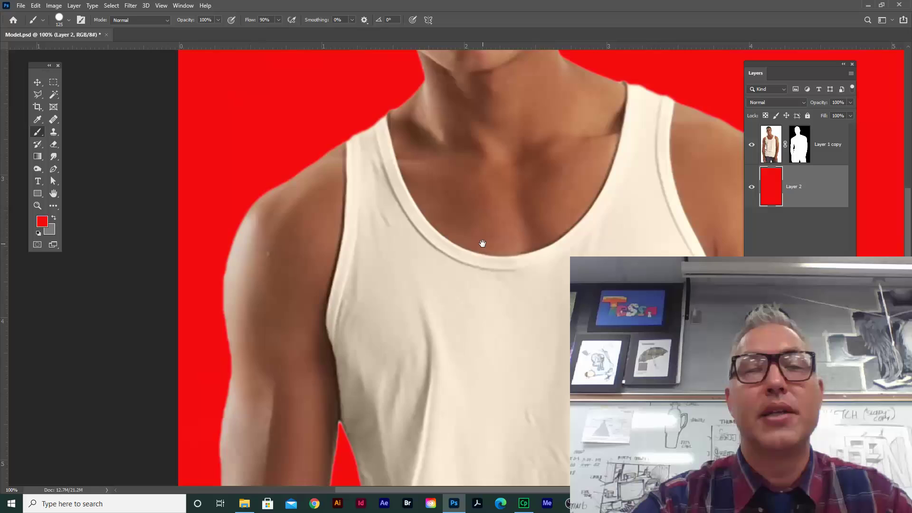
drag(483, 144, 499, 252)
drag(486, 181, 518, 344)
key(bracketleft)
key(bracketleft)
key(bracketleft)
key(bracketleft)
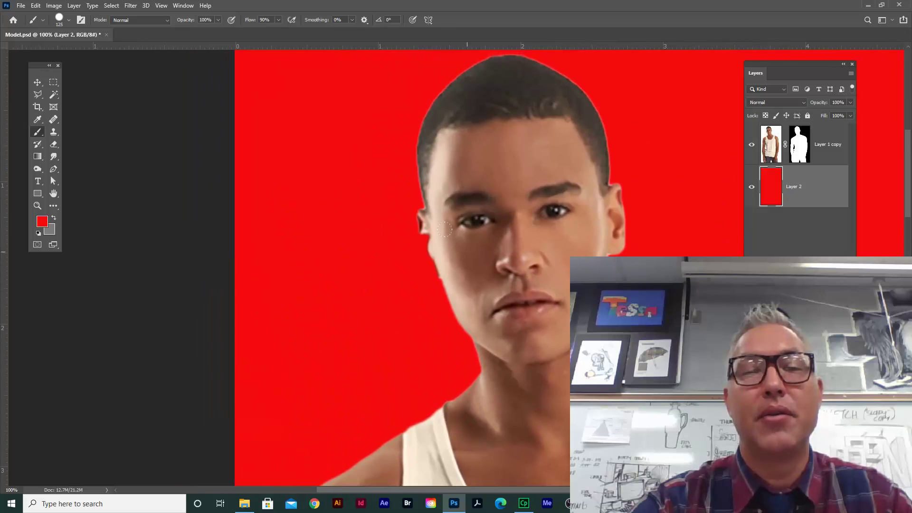
key(bracketleft)
key(bracketleft)
key(bracketleft)
key(bracketleft)
key(bracketleft)
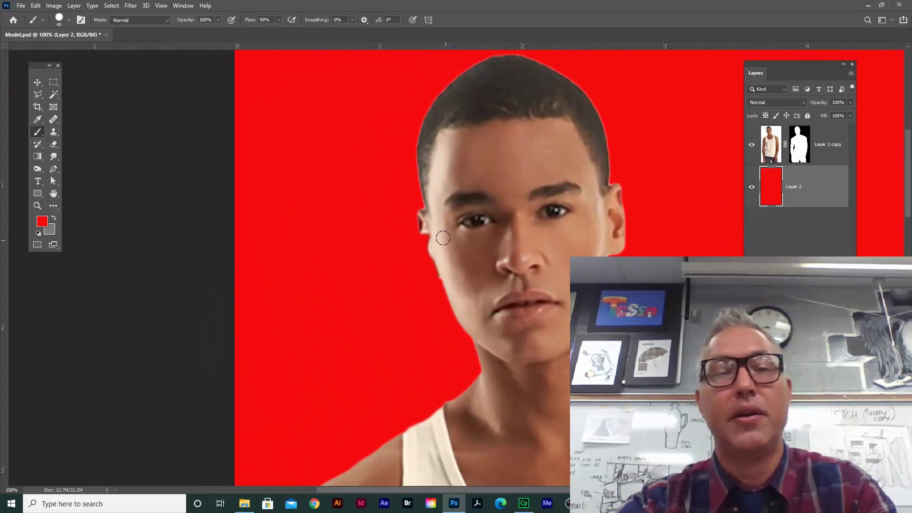
click(38, 233)
click(54, 219)
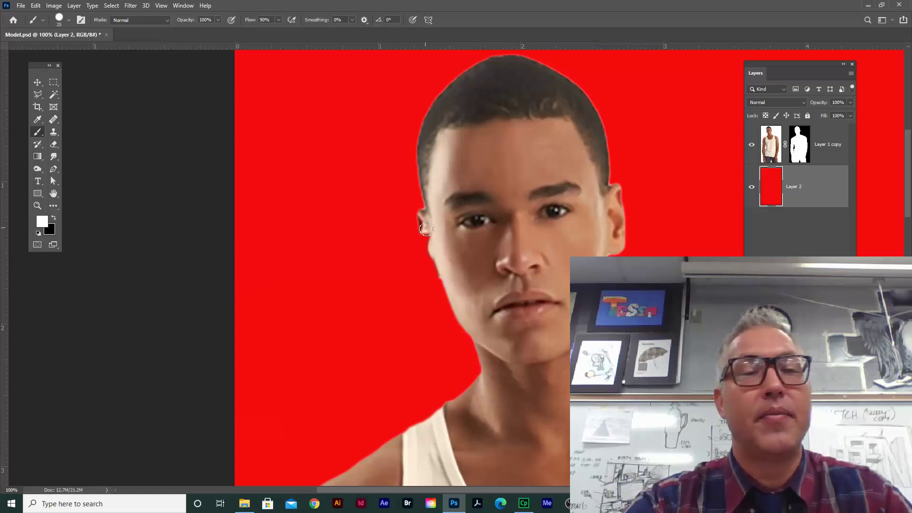
drag(429, 237, 433, 247)
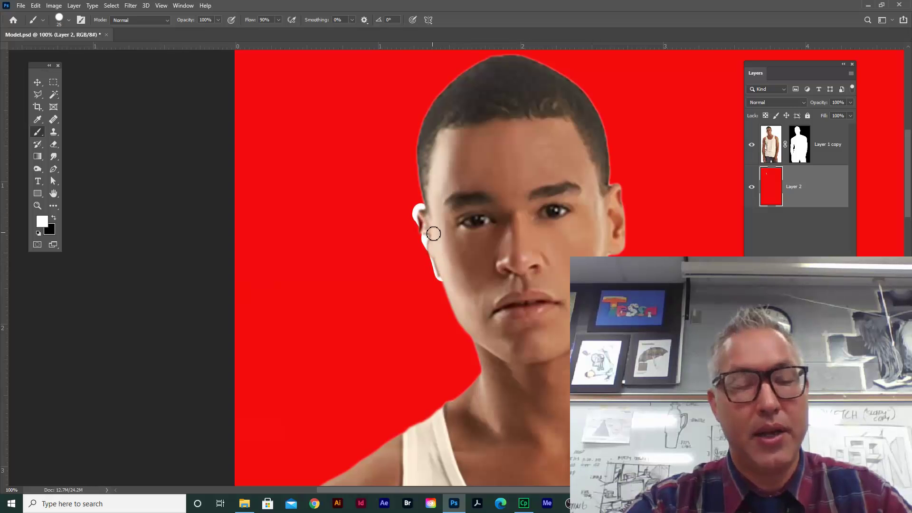
key(x)
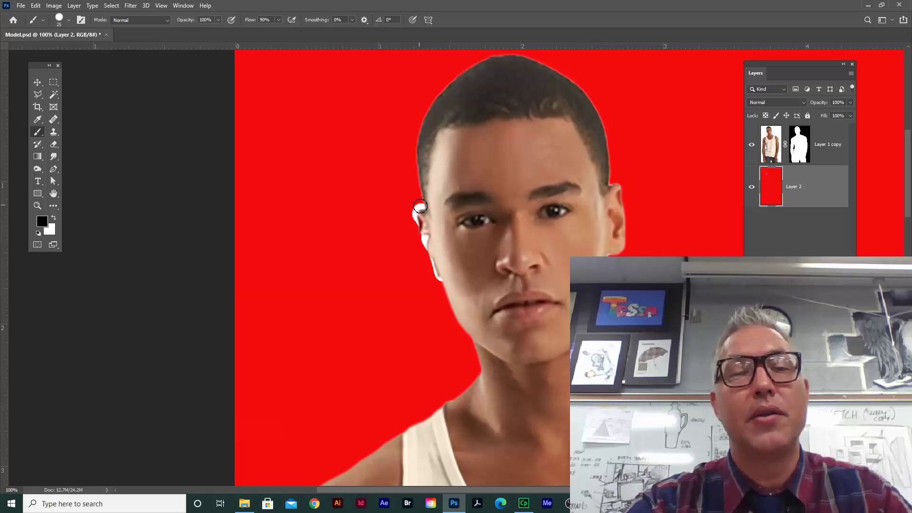
key(ctrl+z)
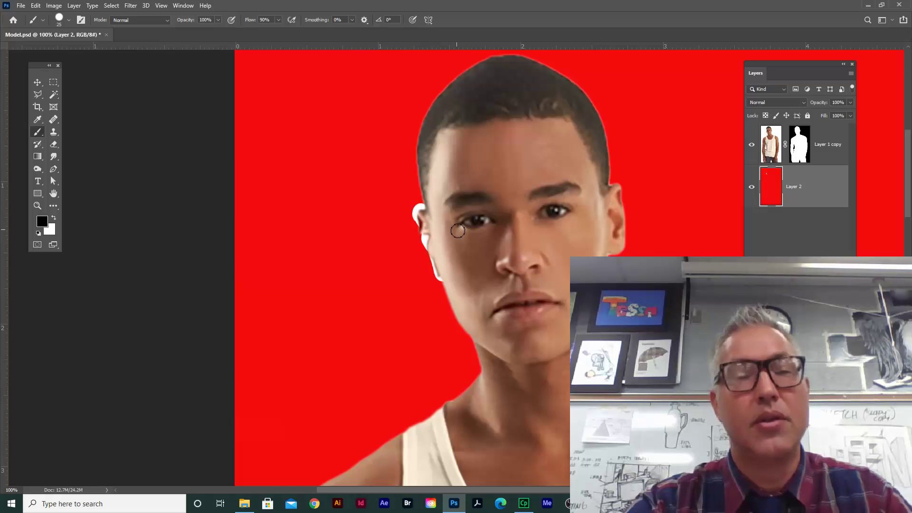
click(797, 148)
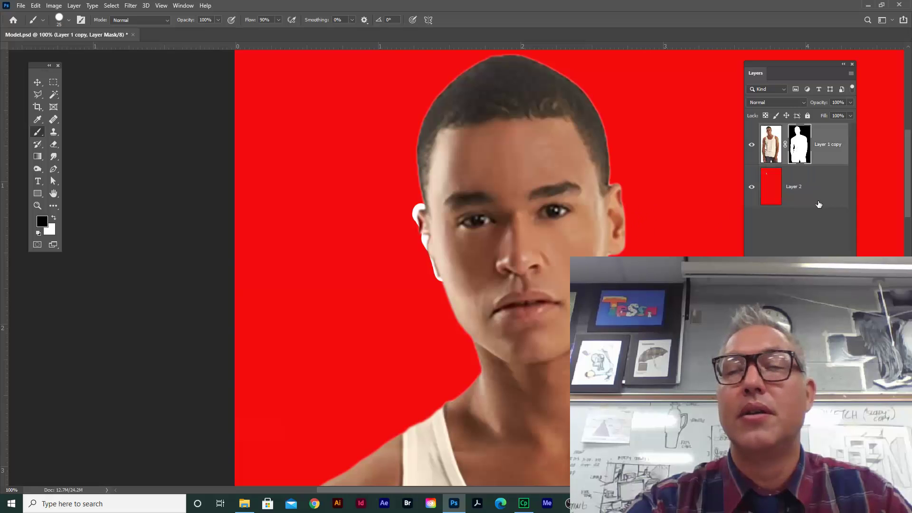
click(822, 195)
key(ctrl+z)
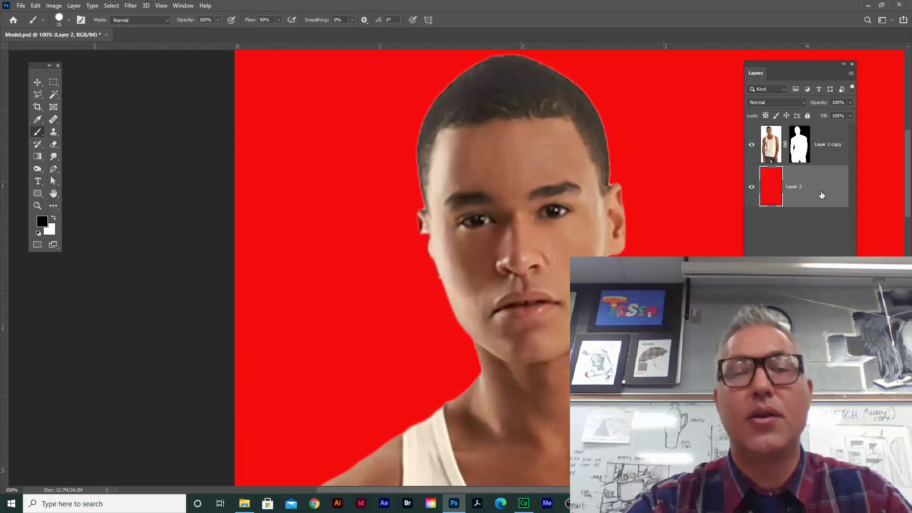
click(751, 187)
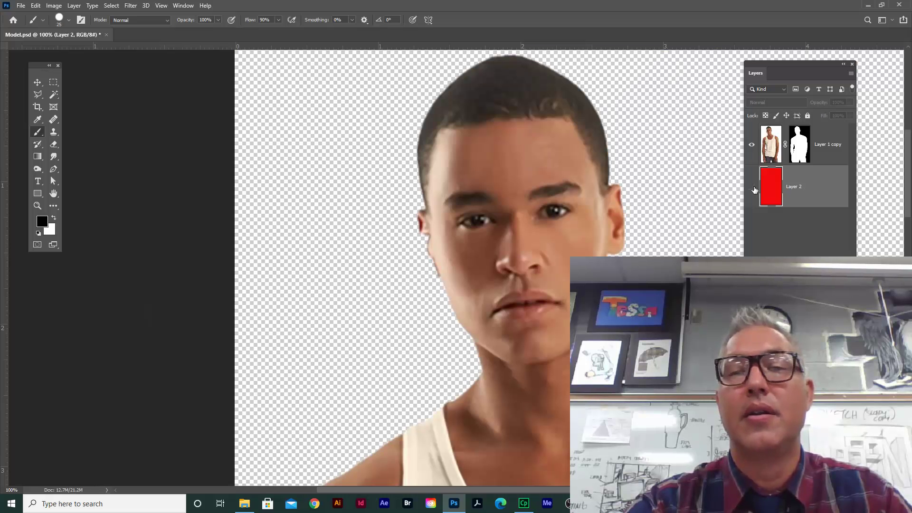
click(752, 187)
Restore the cut-off ear and earlobe by painting white on the Layer 1 copy mask.
click(802, 147)
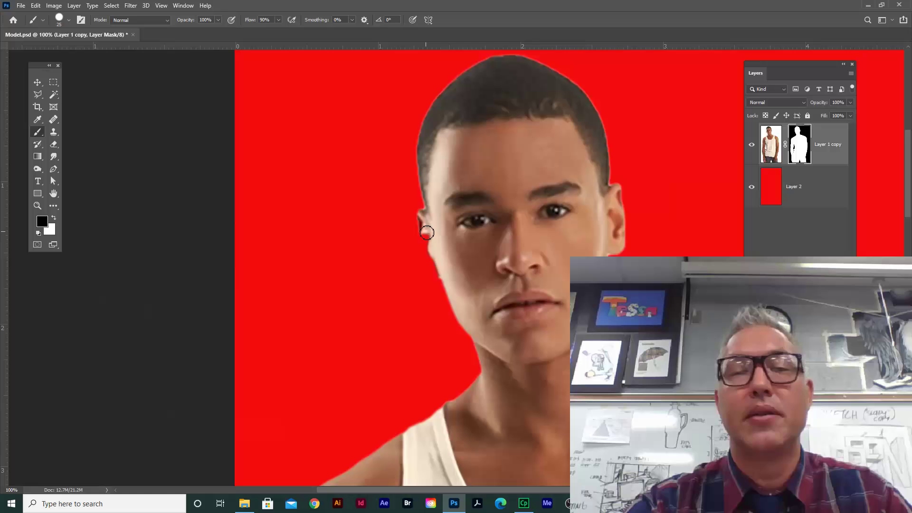
key(x)
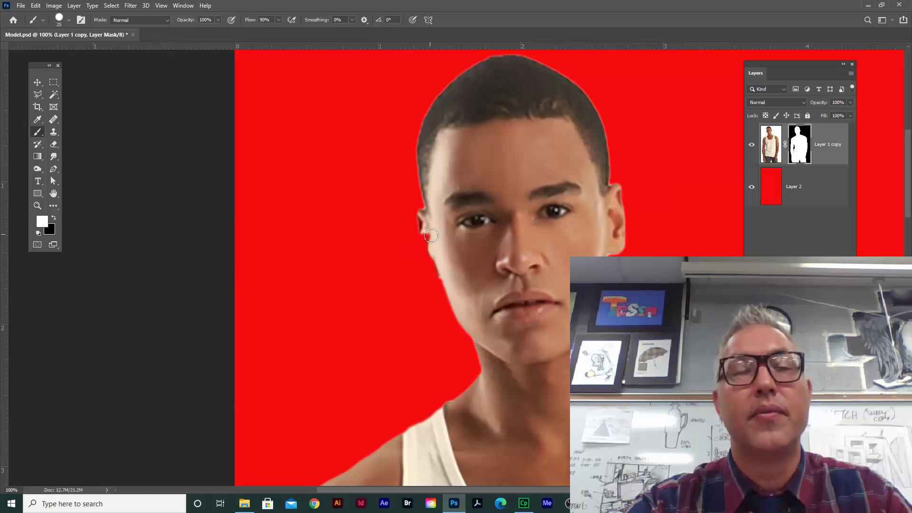
mouse_move(434, 242)
mouse_down()
mouse_move(442, 273)
mouse_move(425, 218)
mouse_move(421, 232)
mouse_move(439, 279)
mouse_move(423, 250)
mouse_move(437, 280)
mouse_up()
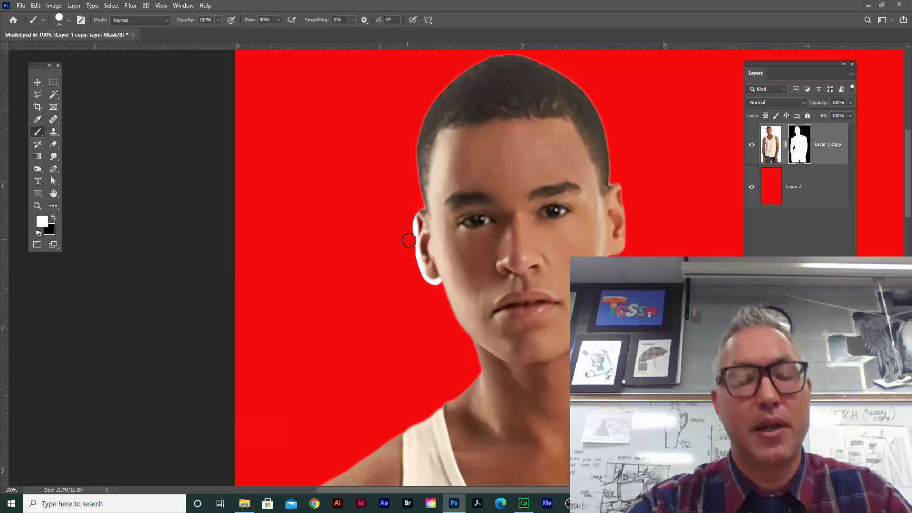
Trim the white fringe around the ear by painting black on the mask, touching up with white and reducing the brush to 10 px.
key(x)
drag(412, 216, 428, 285)
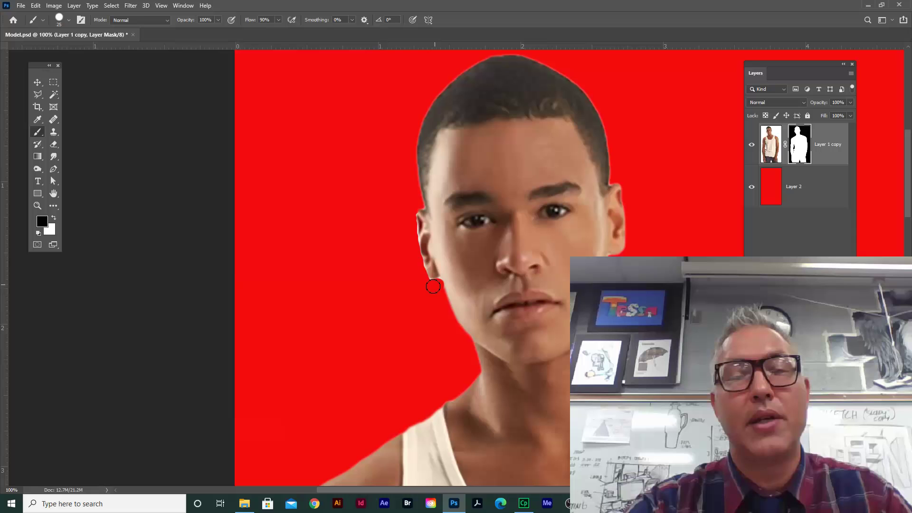
key(x)
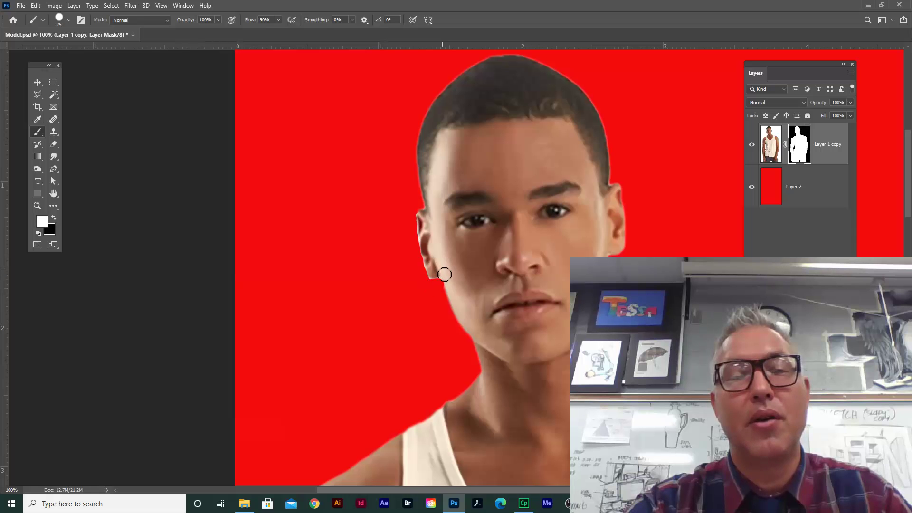
key(x)
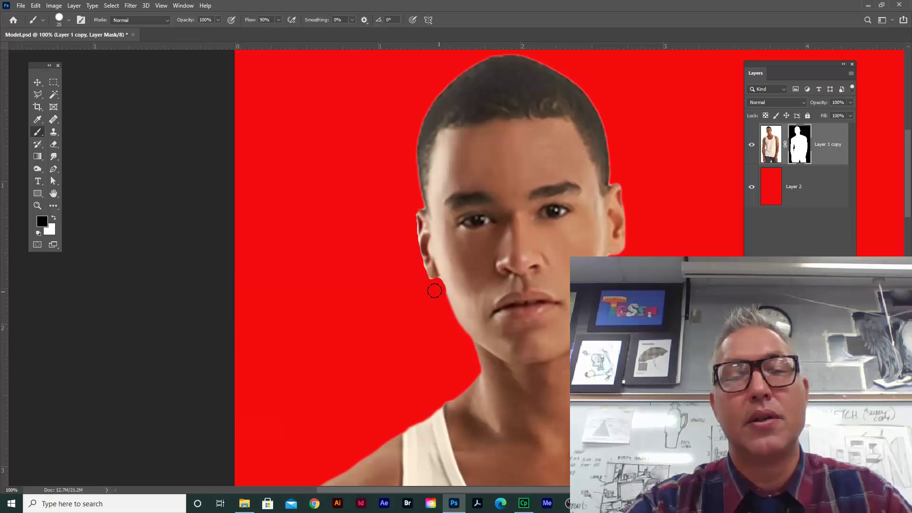
key(x)
key(x)
key(bracketleft)
key(bracketleft)
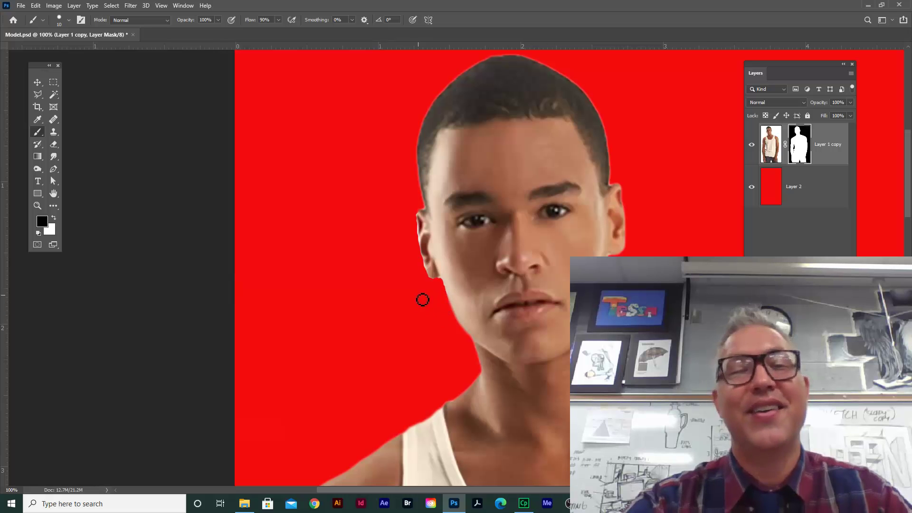
Examine the whole man's cutout with the red Layer 2 temporarily hidden, and leave Layer 2 visible and selected.
scroll(653, 252, up, 1)
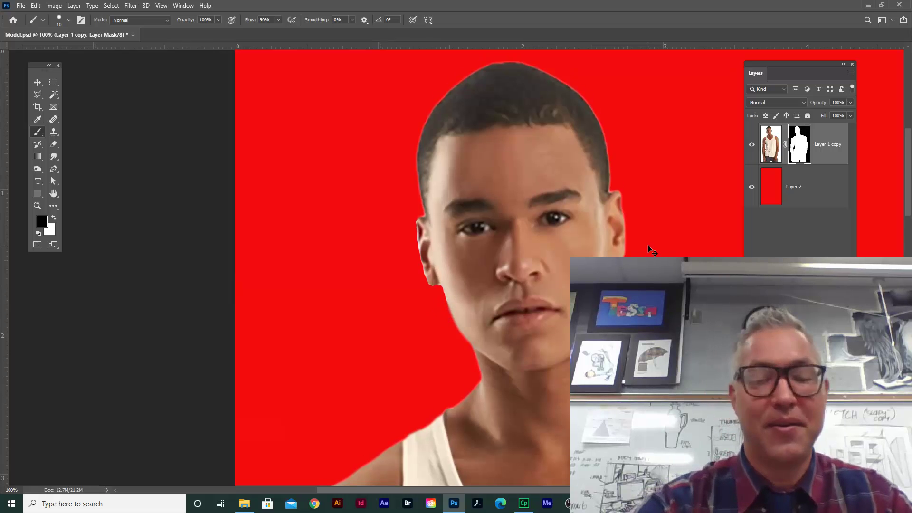
key(ctrl+minus)
key(ctrl+minus)
key(ctrl+minus)
key(ctrl+minus)
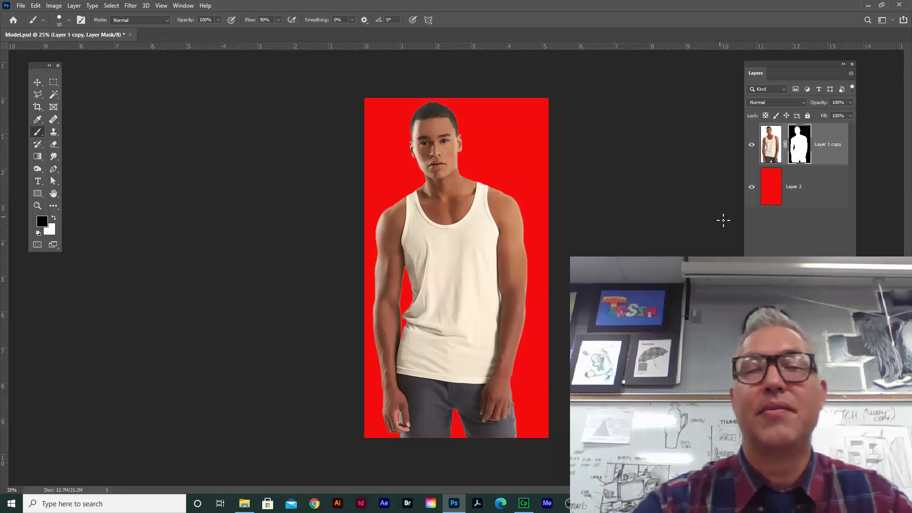
click(752, 186)
click(816, 201)
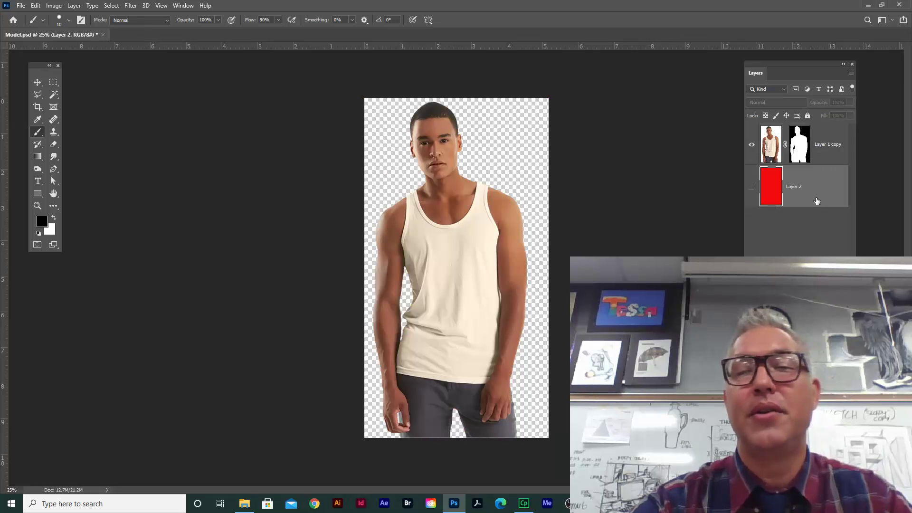
click(751, 186)
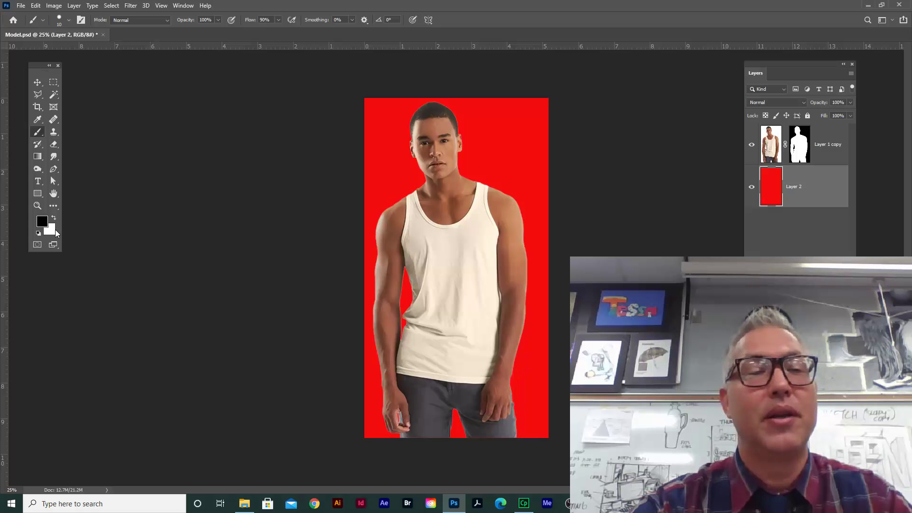
Set the background color to medium gray (RGB 135, 134, 134) and fill Layer 2 with a vertical linear gradient from black down to gray.
click(53, 231)
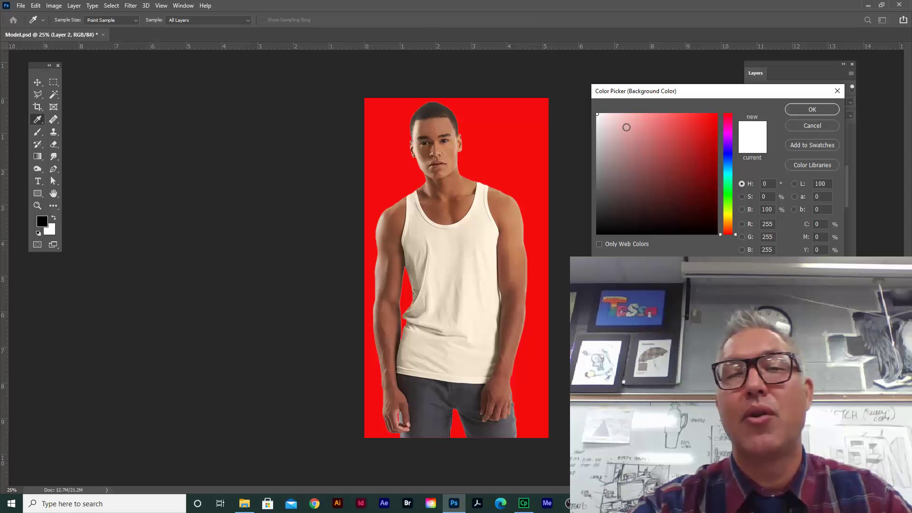
click(598, 170)
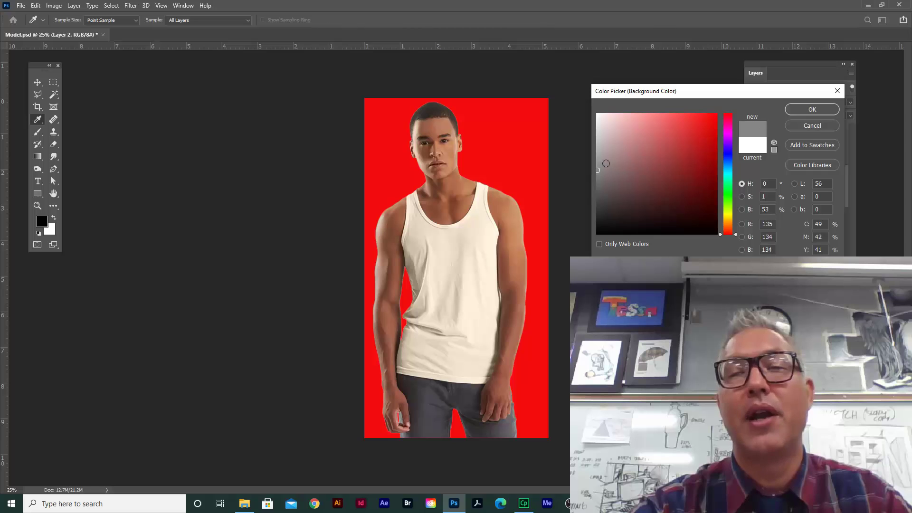
click(800, 107)
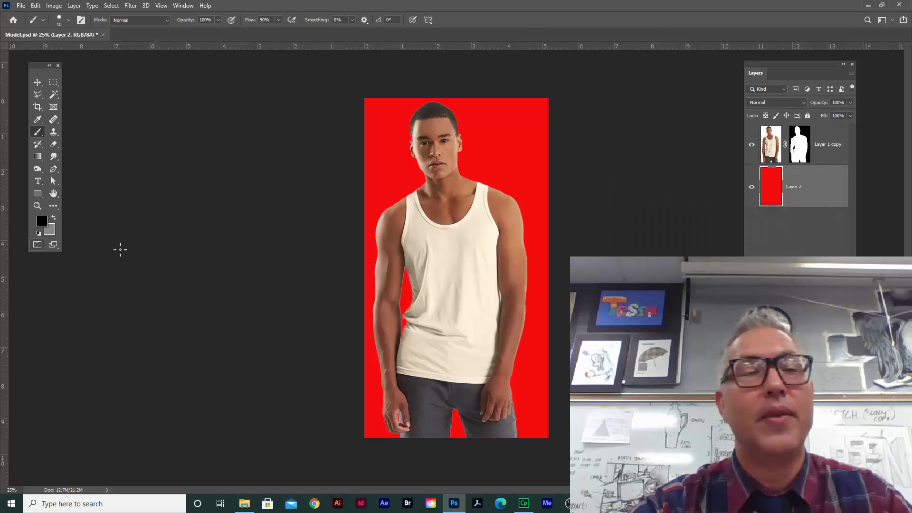
click(38, 157)
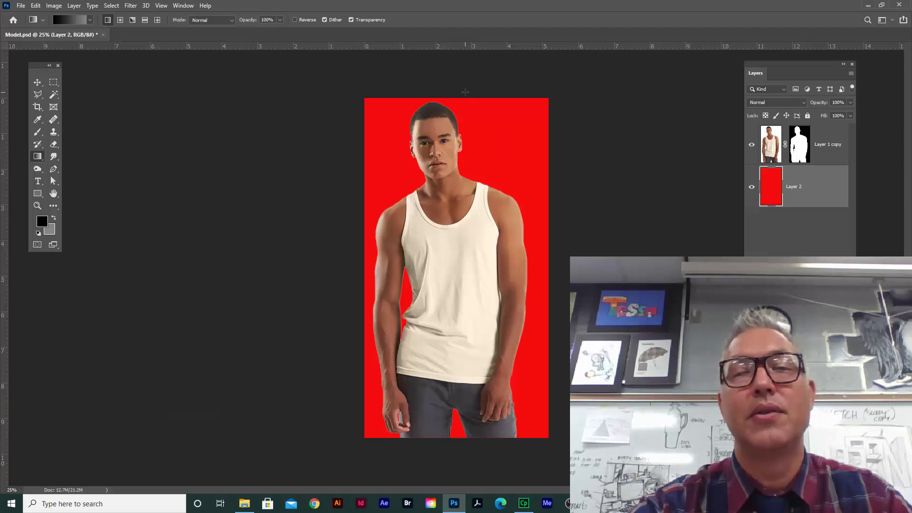
drag(465, 92, 485, 441)
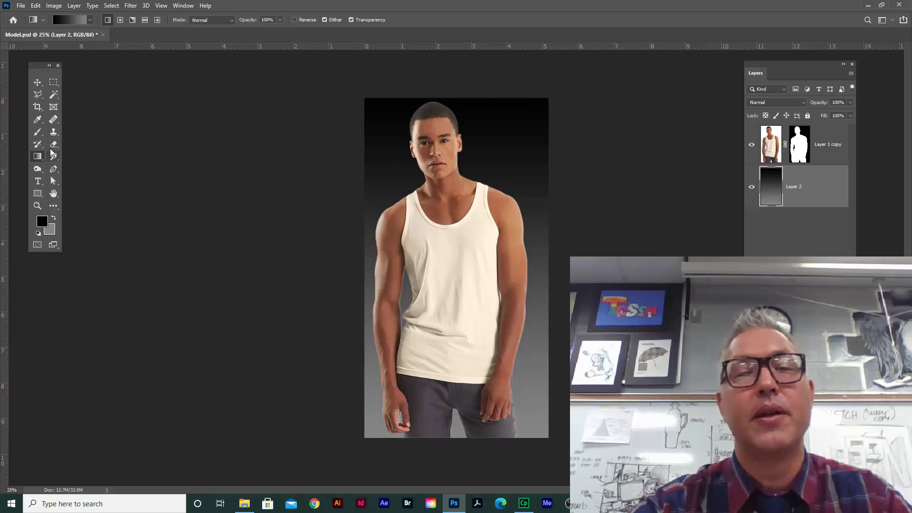
Apply the layer mask of Layer 1 copy permanently to the man's layer.
click(38, 83)
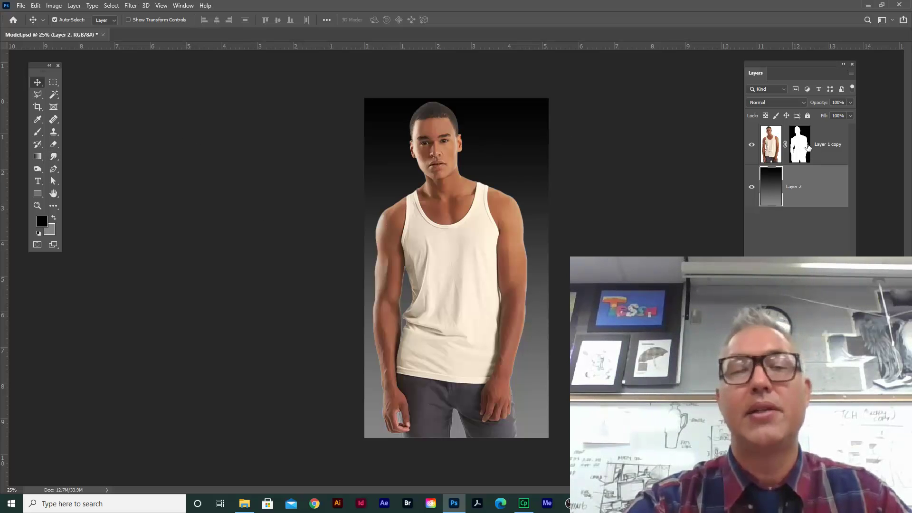
right_click(803, 148)
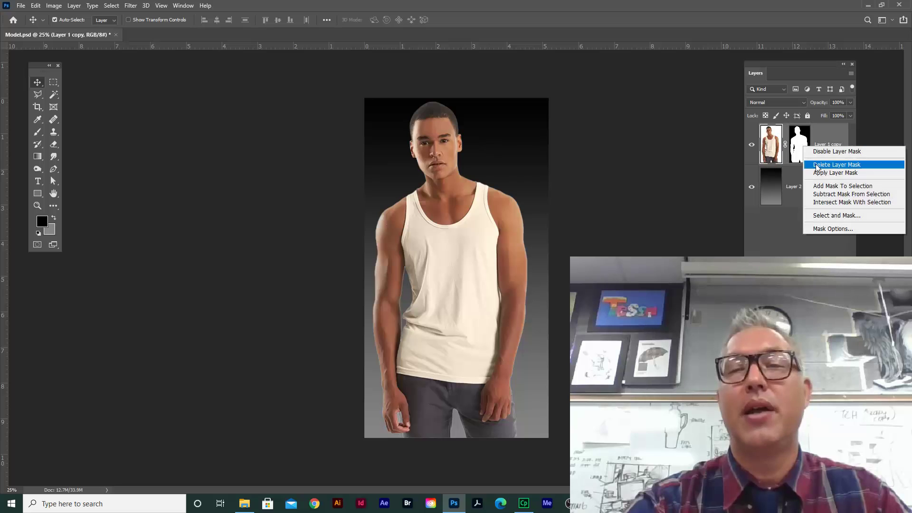
click(826, 173)
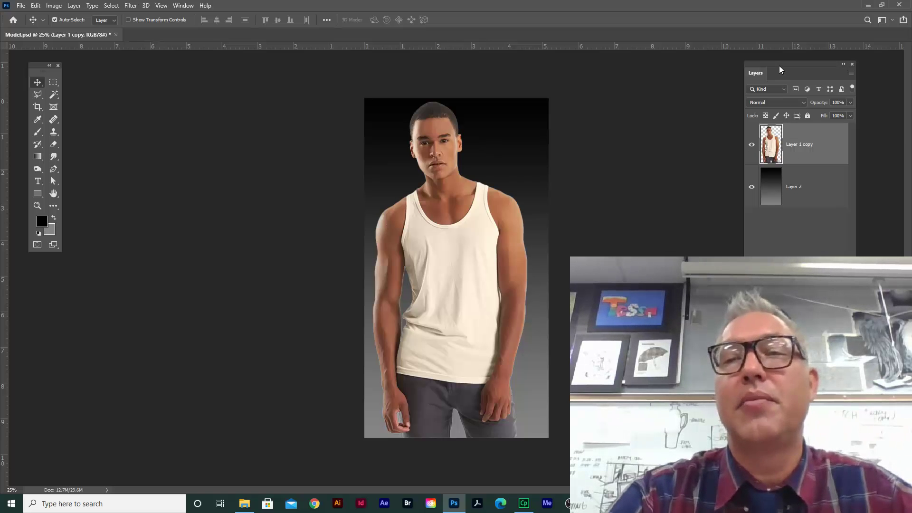
Lock the transparent pixels of Layer 1 copy, with the gradient on Layer 2 temporarily hidden.
drag(780, 69, 613, 84)
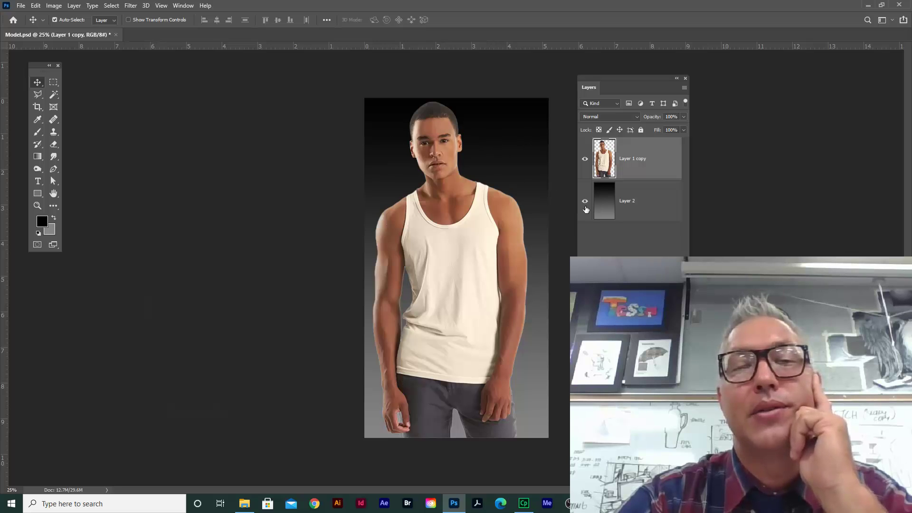
click(586, 202)
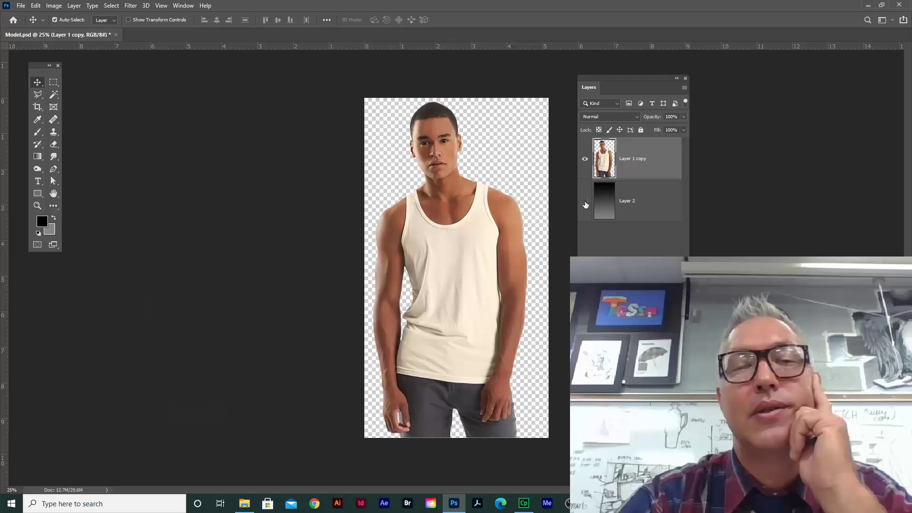
click(598, 131)
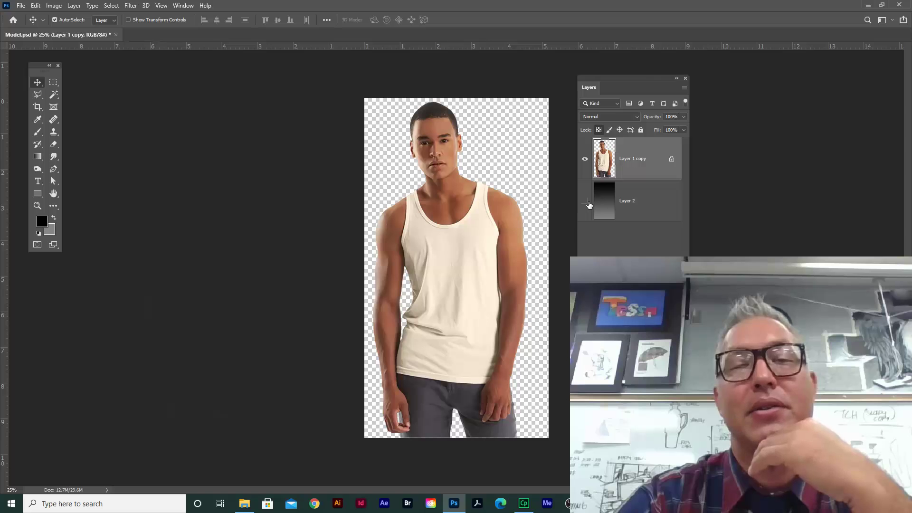
click(585, 201)
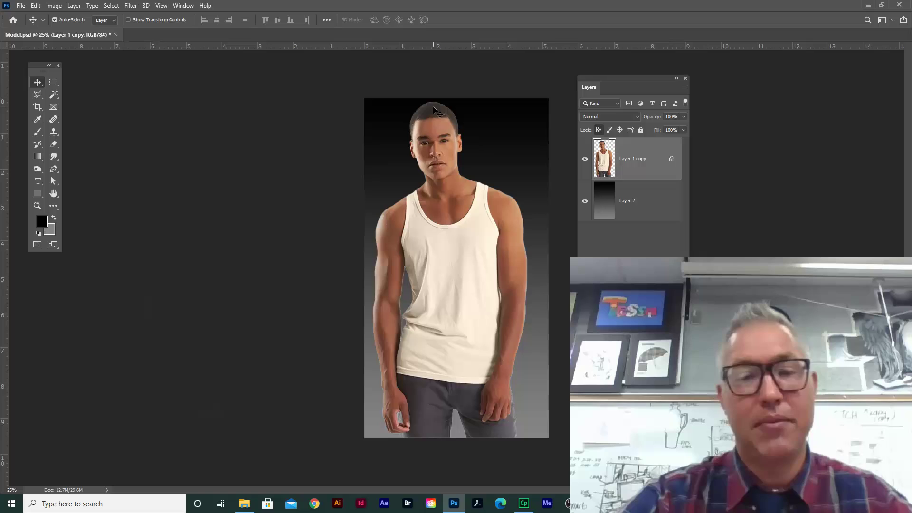
Clone forehead skin over the front hairline at the center and image-left side, using the Clone Stamp with a 60 px brush.
key(ctrl+plus)
key(ctrl+plus)
key(ctrl+plus)
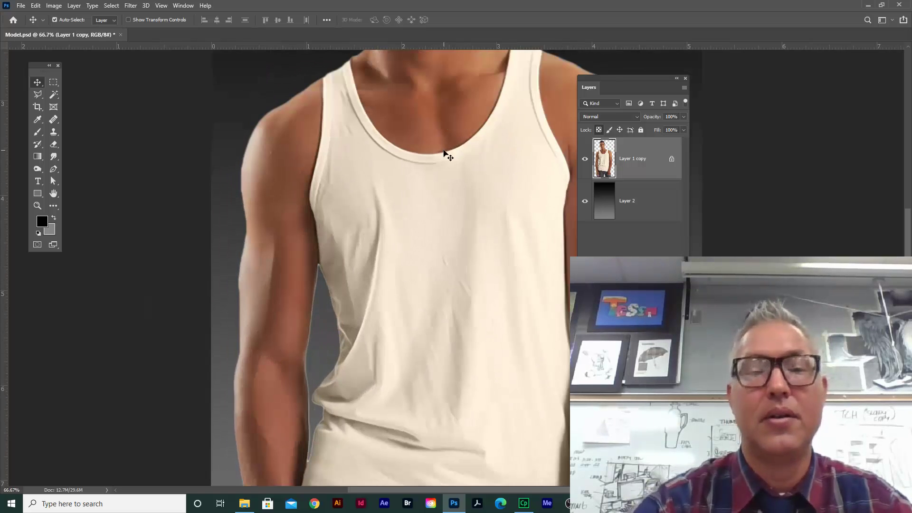
drag(417, 207, 405, 338)
drag(415, 266, 430, 298)
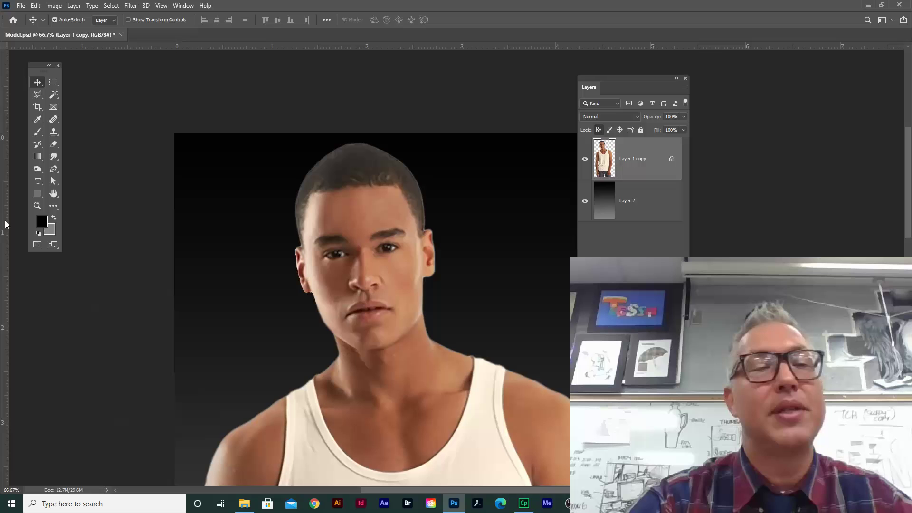
click(53, 133)
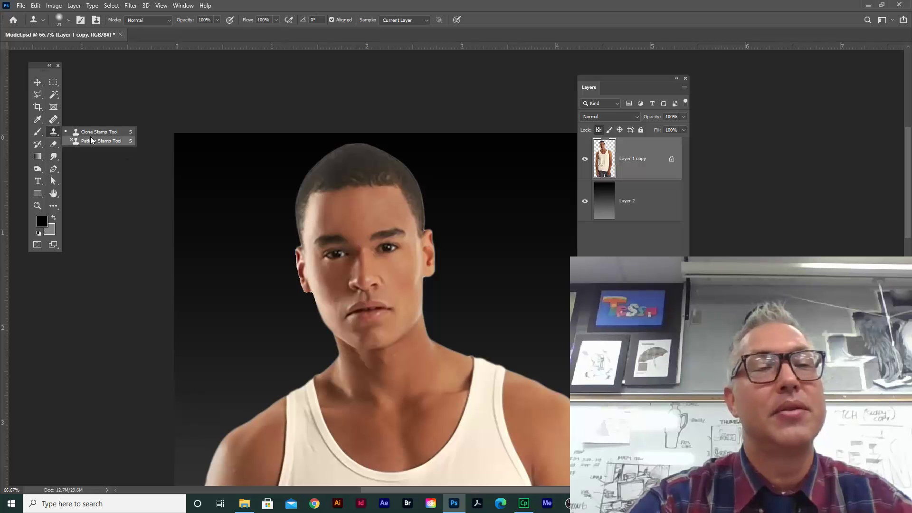
click(96, 134)
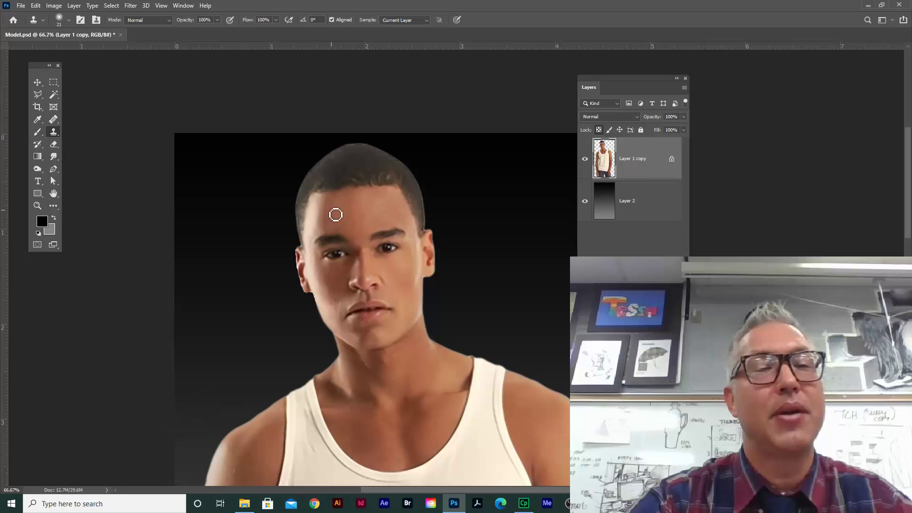
key(bracketright)
key(bracketright)
key(bracketright)
key(bracketright)
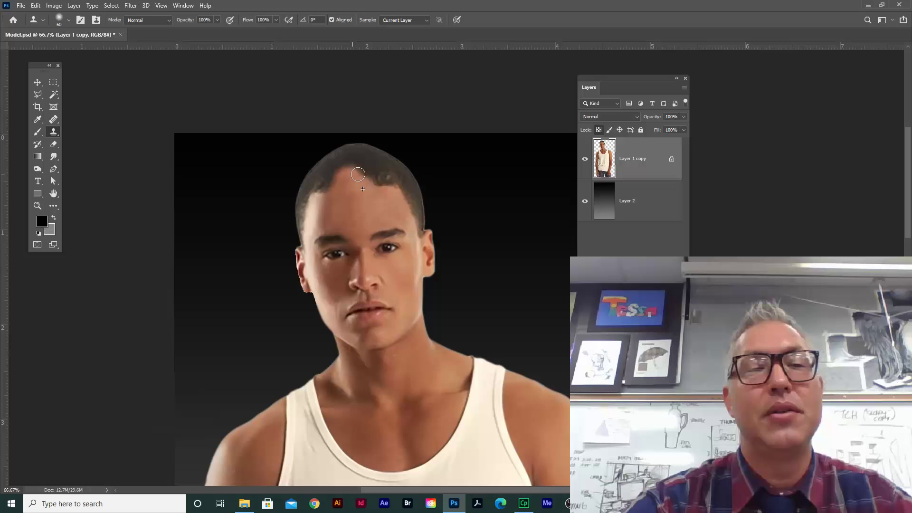
drag(358, 174, 363, 175)
alt+click(326, 216)
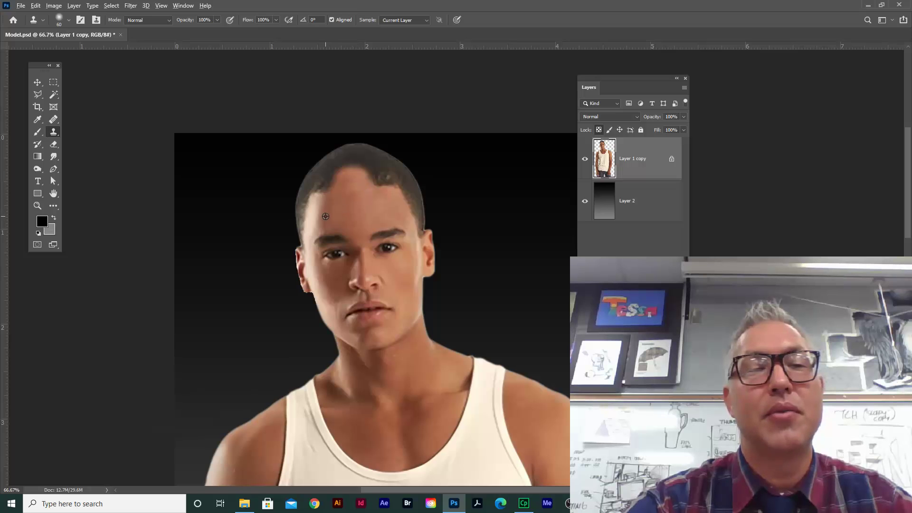
drag(328, 201, 334, 176)
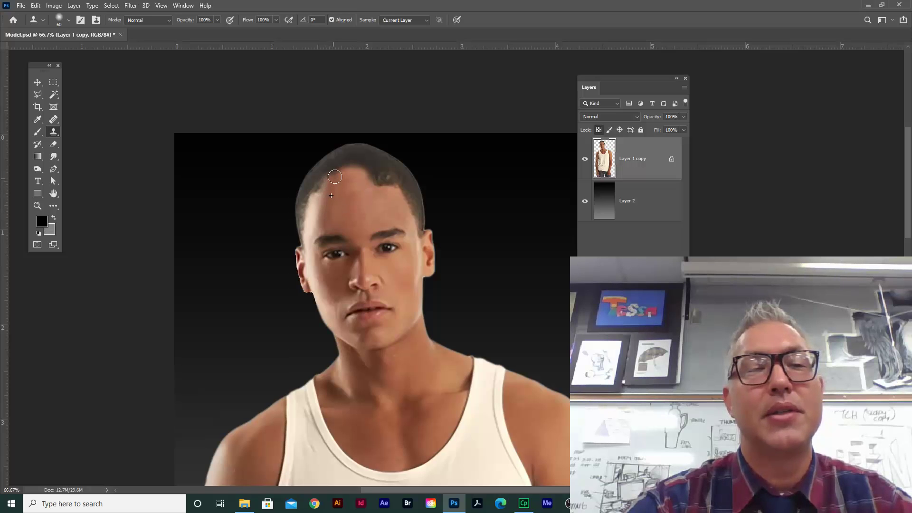
alt+click(310, 219)
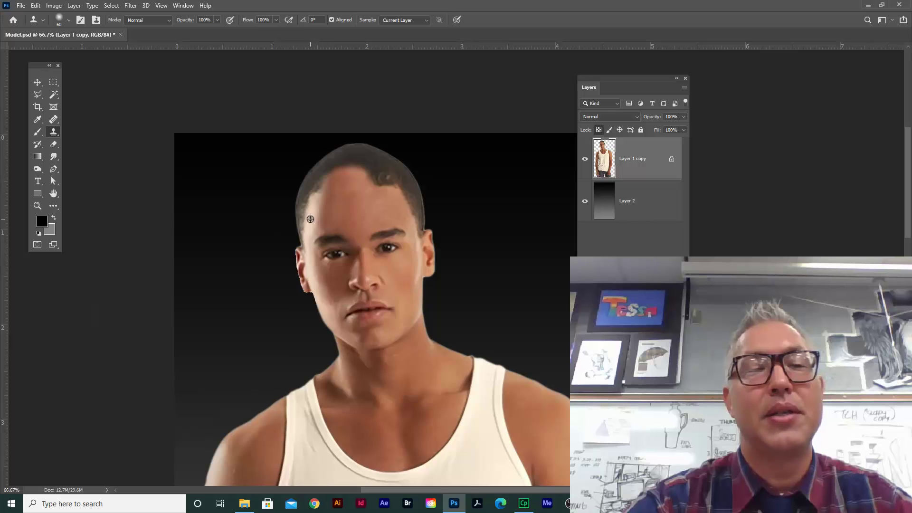
drag(318, 196, 323, 183)
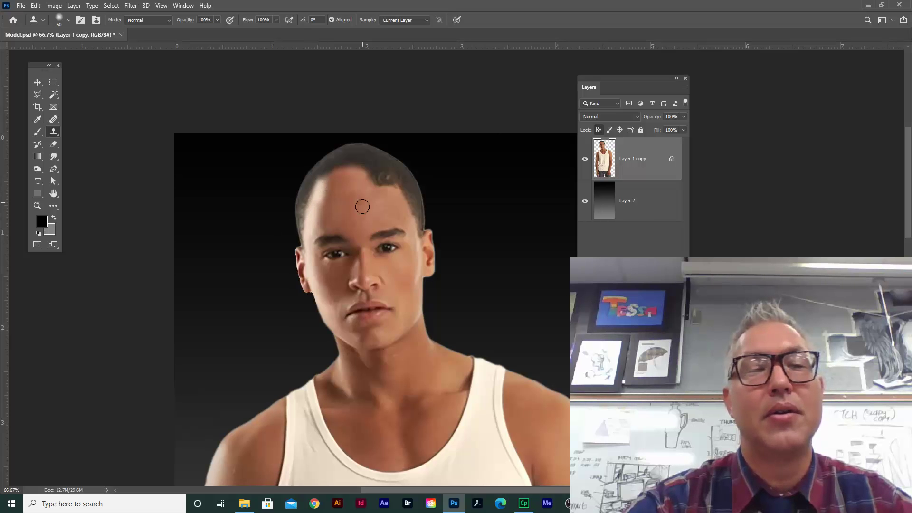
Clone forehead skin over the remaining hair along the image-right half of the front hairline.
alt+click(352, 213)
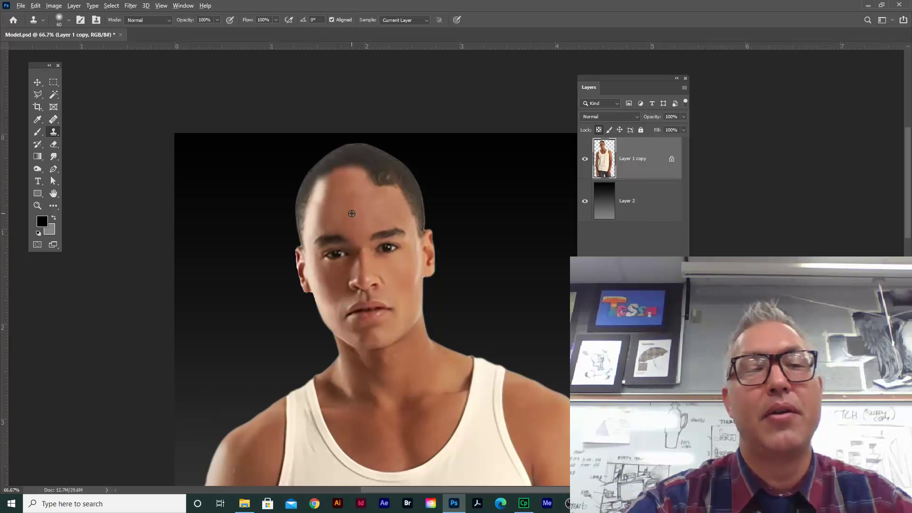
alt+click(379, 202)
mouse_move(383, 192)
mouse_down()
mouse_move(366, 181)
mouse_move(381, 179)
mouse_up()
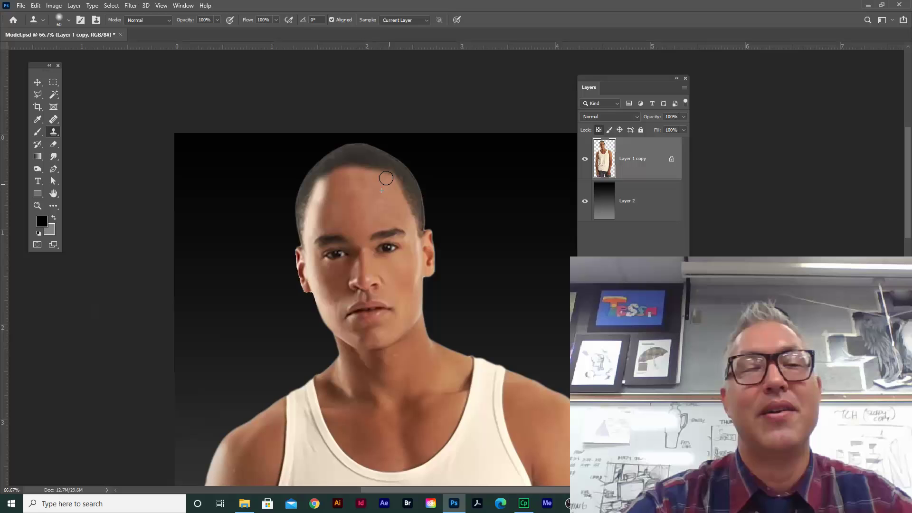
drag(387, 178, 354, 170)
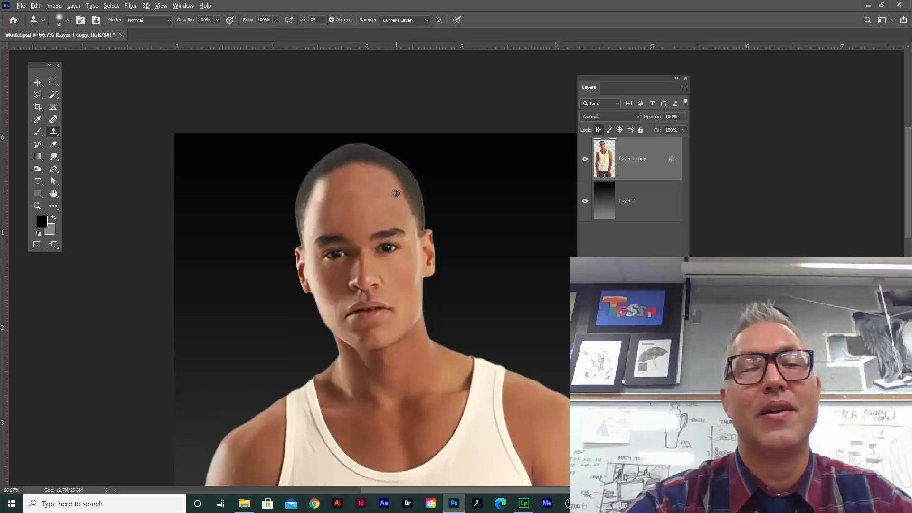
Cover the hair at the image-right temple and up that side of the head with skin cloned from the forehead.
alt+click(399, 212)
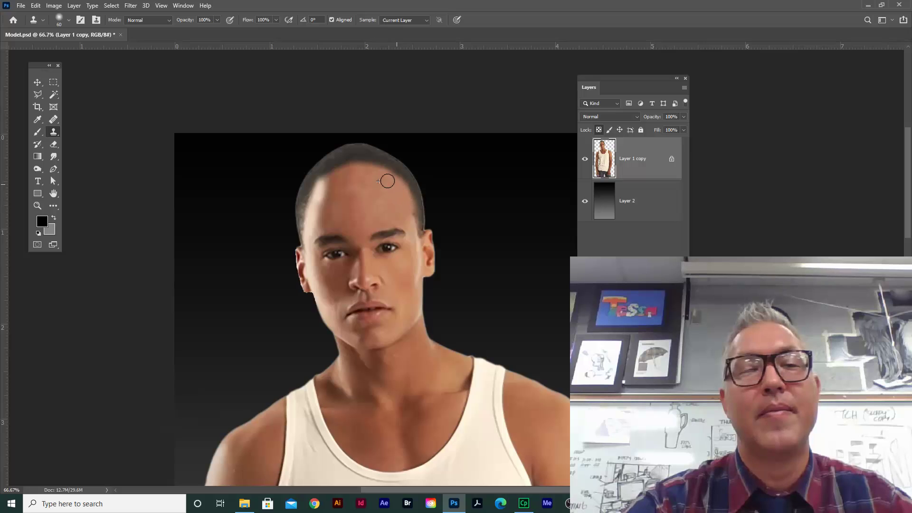
alt+click(398, 215)
drag(416, 210, 415, 199)
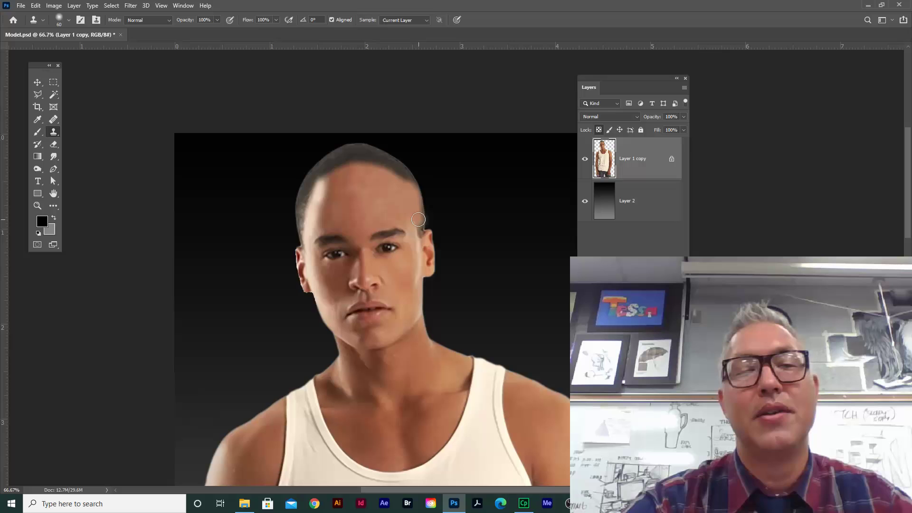
drag(412, 196, 419, 202)
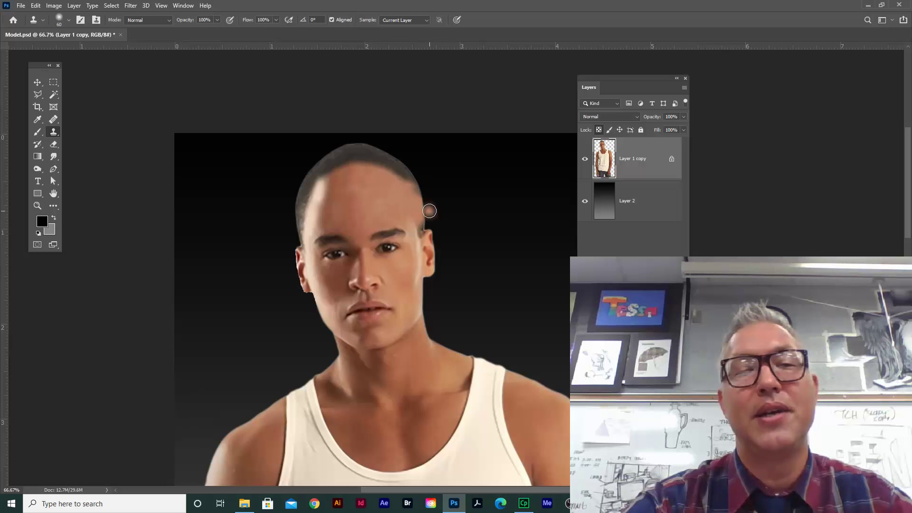
alt+click(394, 208)
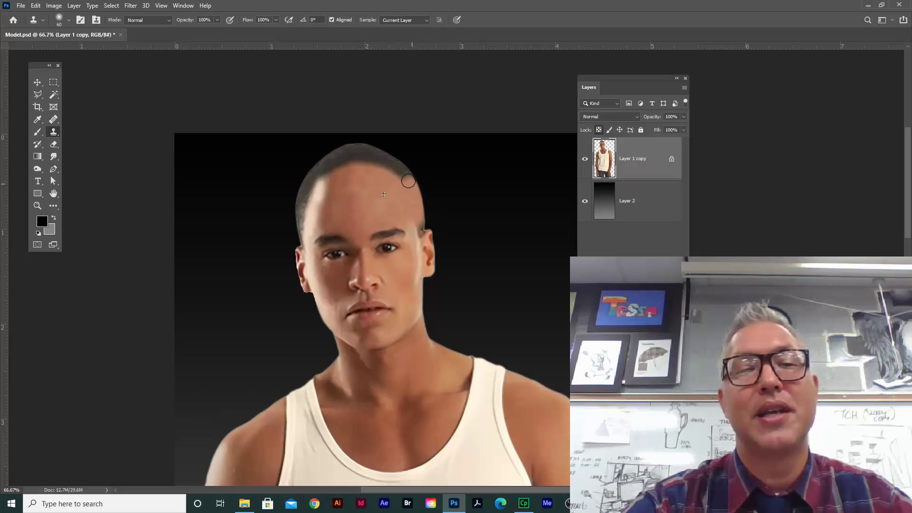
mouse_move(408, 181)
mouse_down()
mouse_move(379, 161)
mouse_move(402, 188)
mouse_move(409, 176)
mouse_move(388, 162)
mouse_move(360, 202)
mouse_up()
alt+click(401, 202)
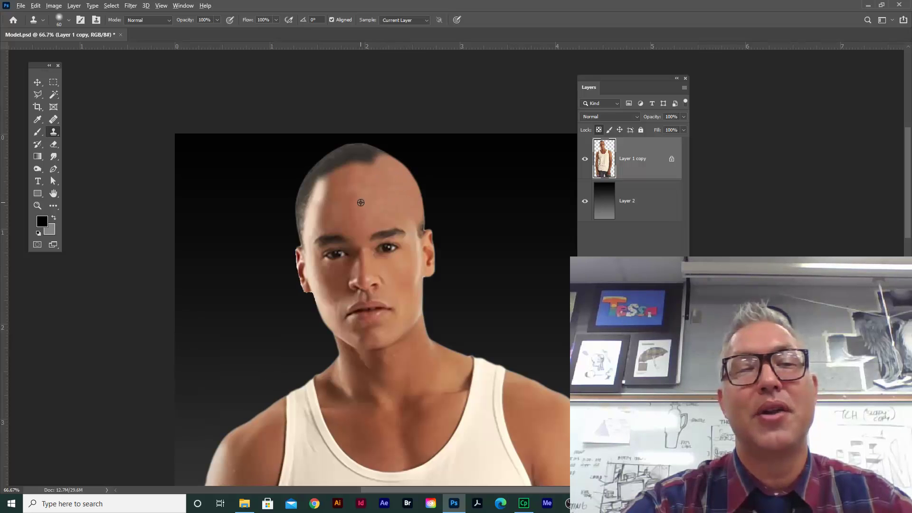
Clone skin over the hair on the image-left side and crown to make the head bald, and blend the cloned forehead area.
alt+click(311, 221)
drag(304, 229, 310, 184)
alt+click(308, 223)
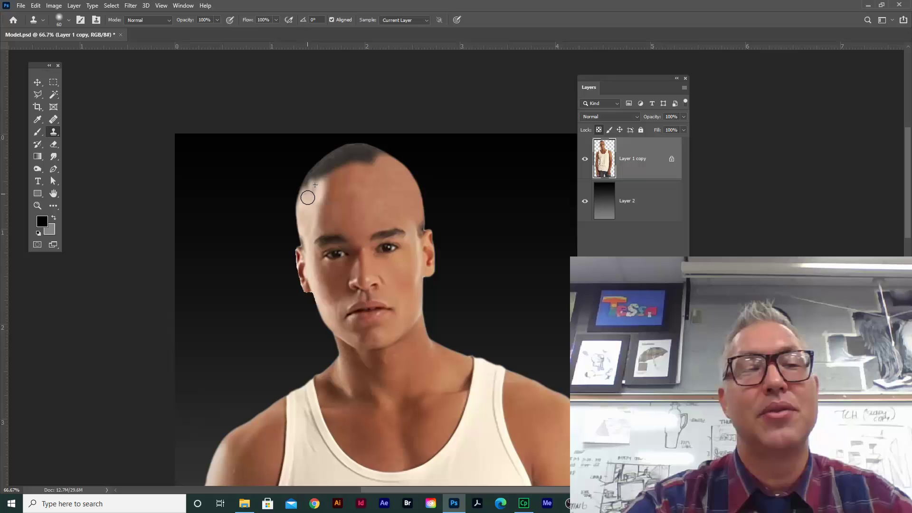
alt+click(306, 221)
mouse_move(305, 228)
mouse_down()
mouse_move(314, 188)
mouse_move(333, 207)
mouse_move(341, 155)
mouse_move(334, 170)
mouse_move(344, 155)
mouse_move(375, 158)
mouse_move(346, 154)
mouse_move(388, 163)
mouse_up()
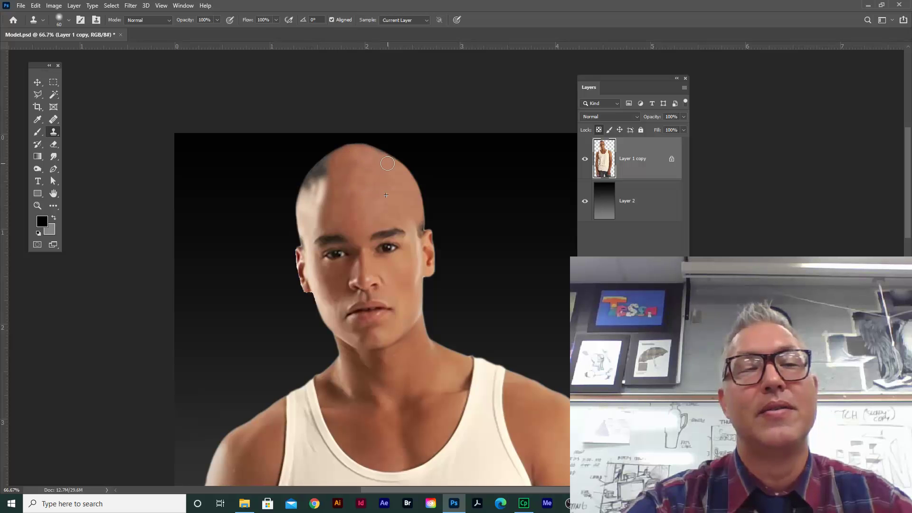
alt+click(352, 199)
mouse_move(329, 196)
mouse_down()
mouse_move(327, 163)
mouse_move(306, 188)
mouse_move(332, 161)
mouse_move(309, 193)
mouse_move(312, 174)
mouse_move(334, 202)
mouse_move(315, 168)
mouse_up()
alt+click(308, 220)
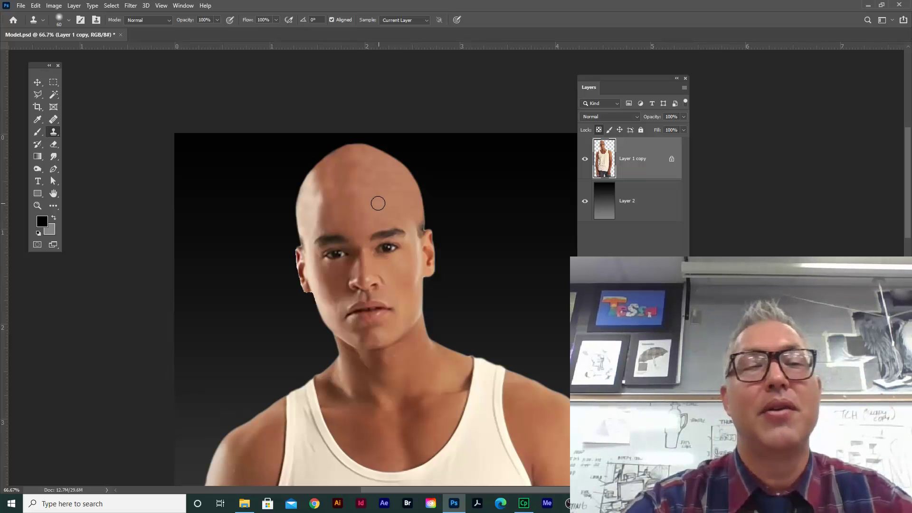
drag(376, 202, 365, 185)
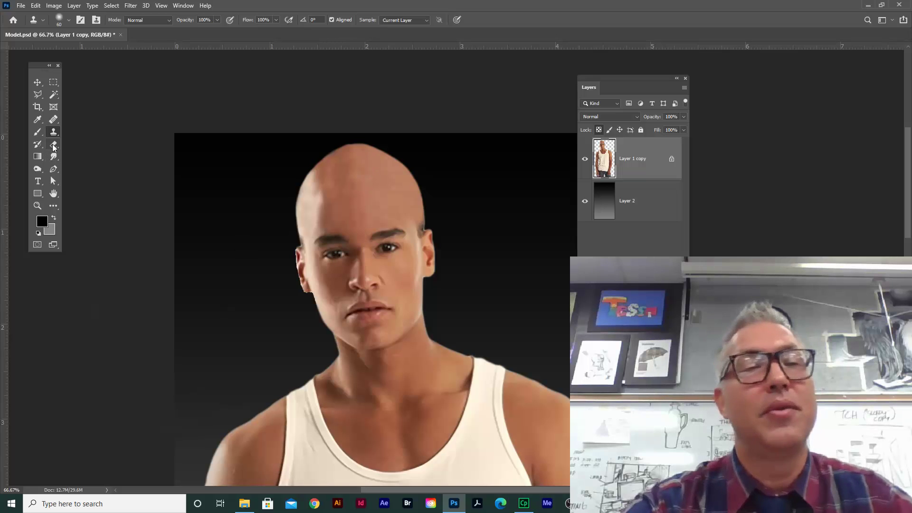
Cover both eyebrows with sampled forehead skin using the Healing Brush in Normal mode with a 50 px brush.
drag(56, 123, 103, 131)
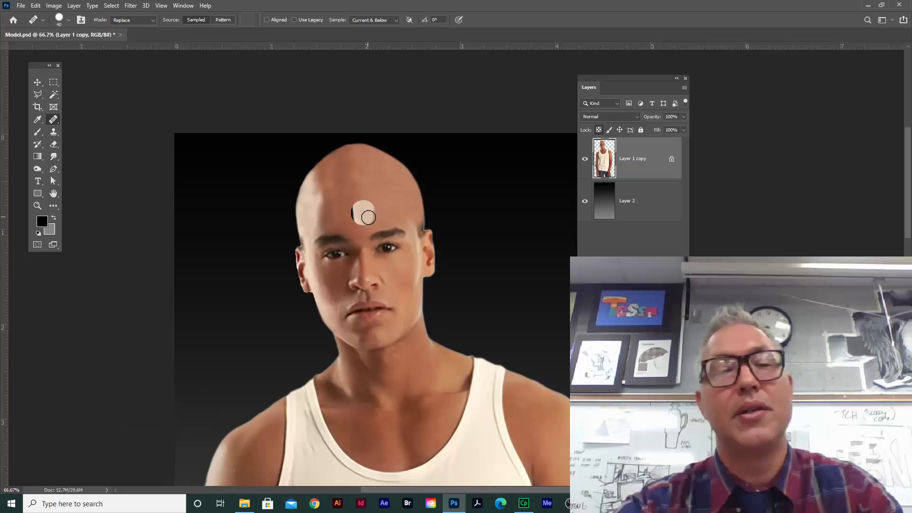
key(bracketleft)
key(bracketleft)
key(bracketleft)
key(bracketleft)
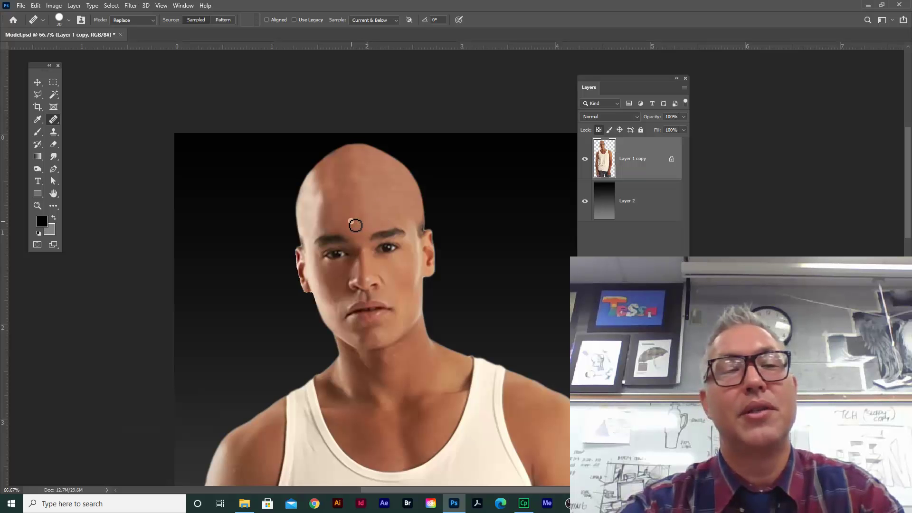
click(153, 21)
click(122, 28)
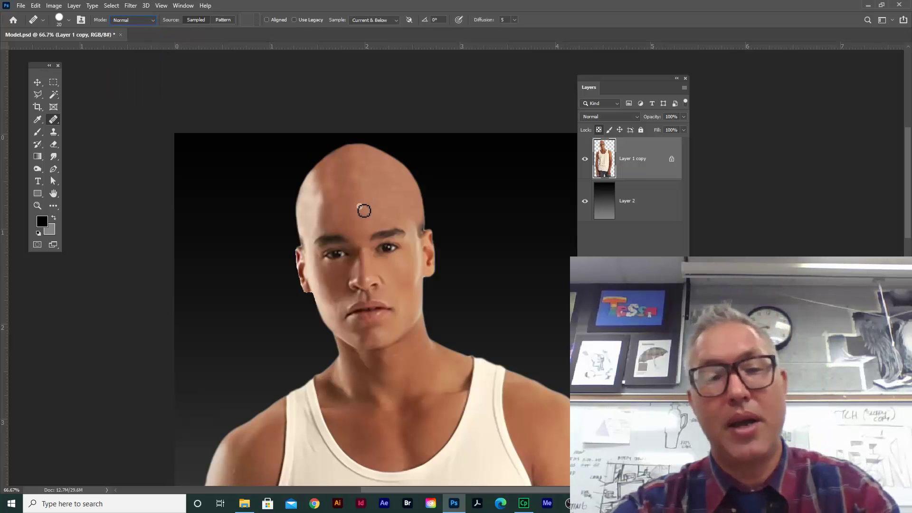
key(bracketright)
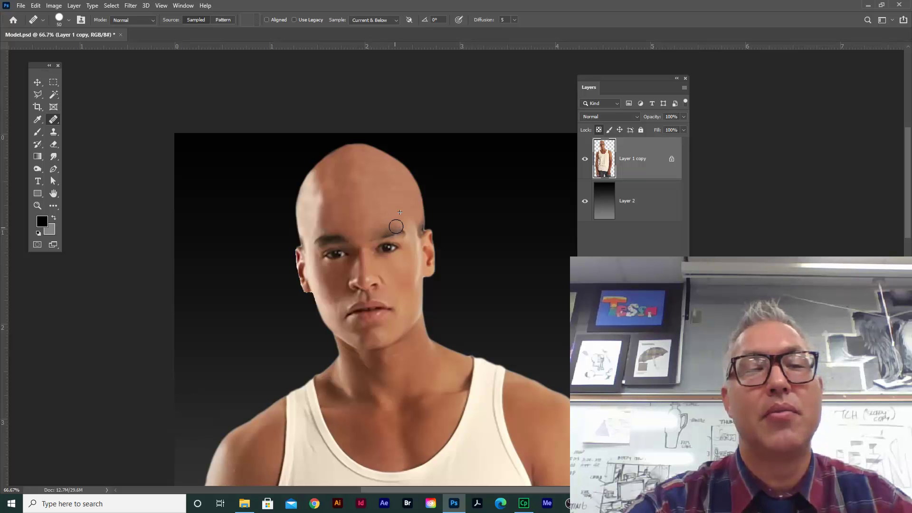
mouse_move(399, 226)
mouse_down()
mouse_move(377, 226)
mouse_move(401, 230)
mouse_move(384, 233)
mouse_up()
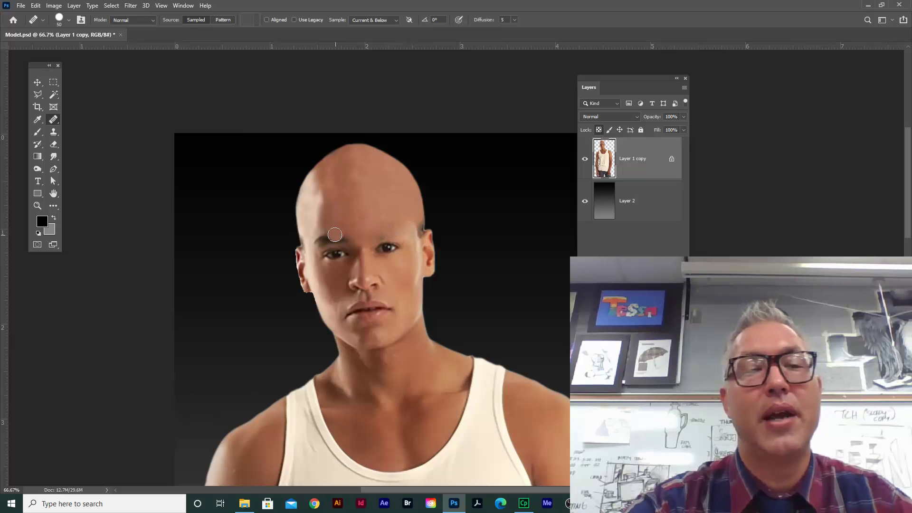
mouse_move(318, 240)
mouse_down()
mouse_move(380, 224)
mouse_move(369, 223)
mouse_move(372, 233)
mouse_up()
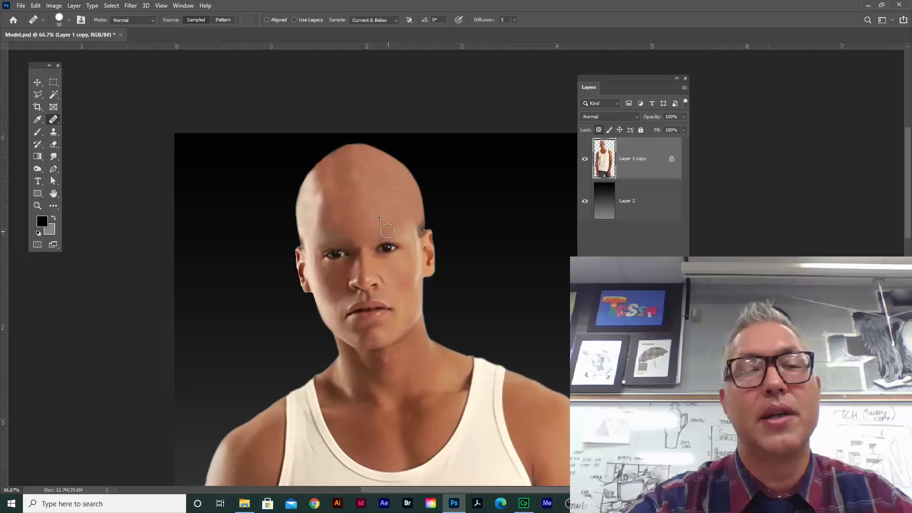
Touch up the brow line and the skin above the image-left eye with the Healing Brush in Replace mode, reducing the brush to 20 px.
click(301, 185)
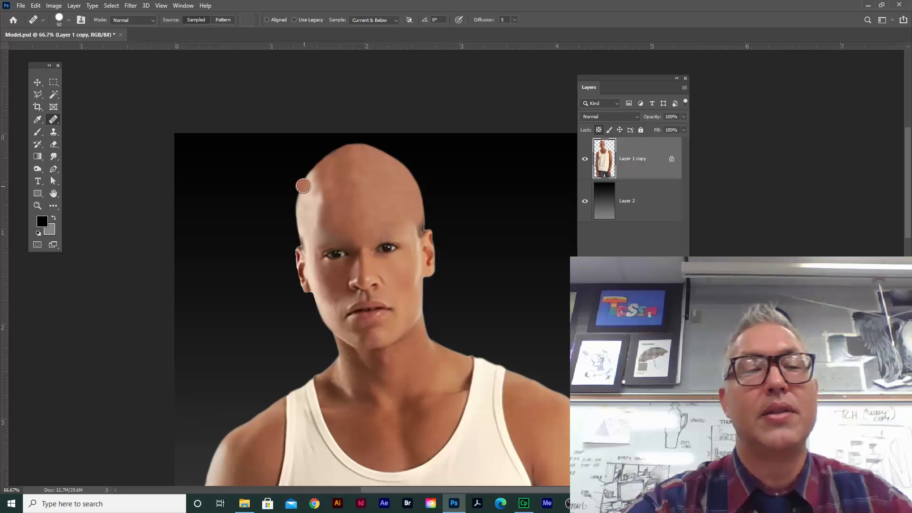
click(130, 24)
click(132, 36)
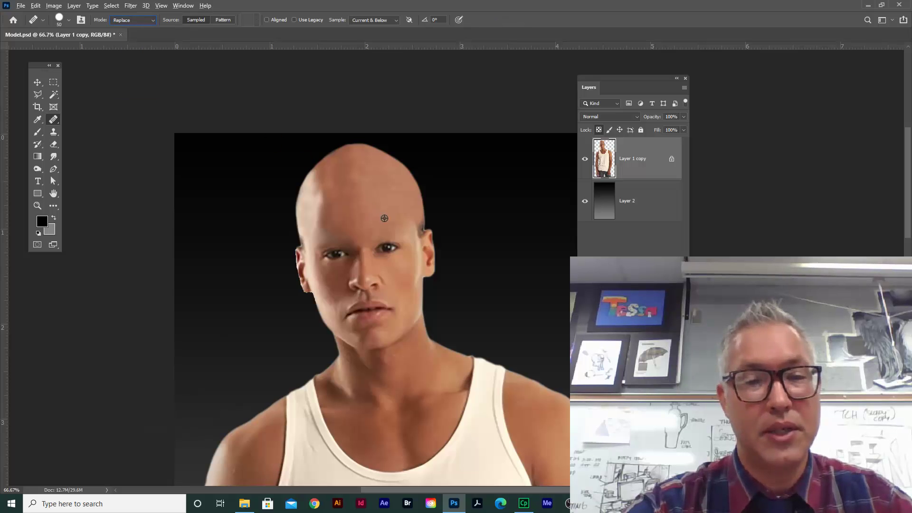
alt+click(385, 218)
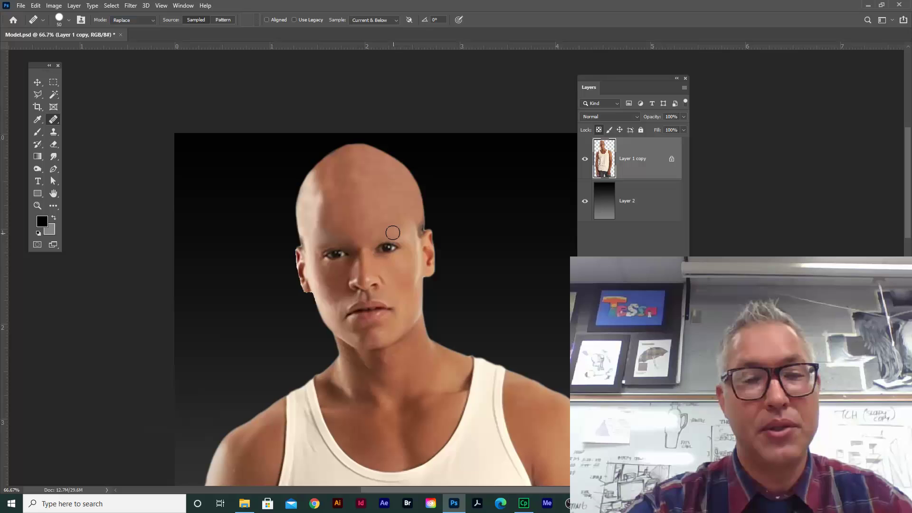
mouse_move(372, 235)
mouse_down()
mouse_move(349, 225)
mouse_move(335, 233)
mouse_move(357, 229)
mouse_move(343, 235)
mouse_up()
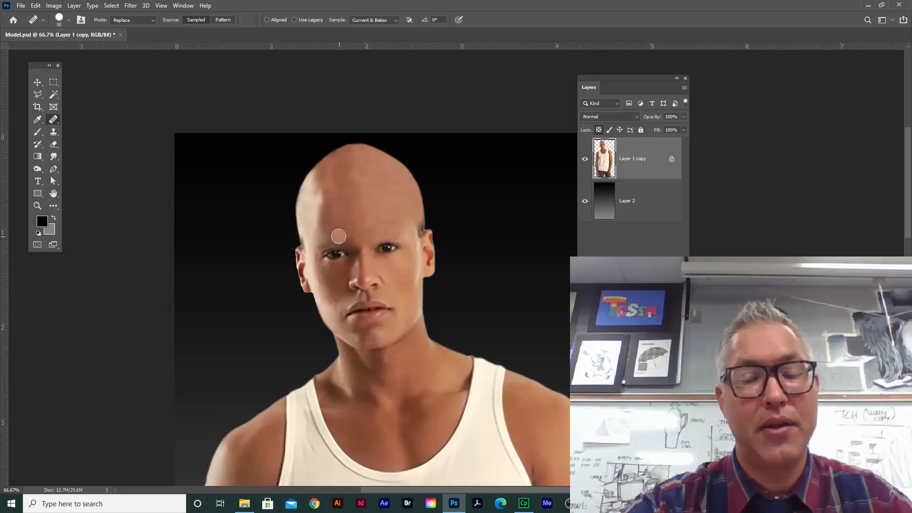
key(bracketleft)
key(bracketleft)
key(bracketleft)
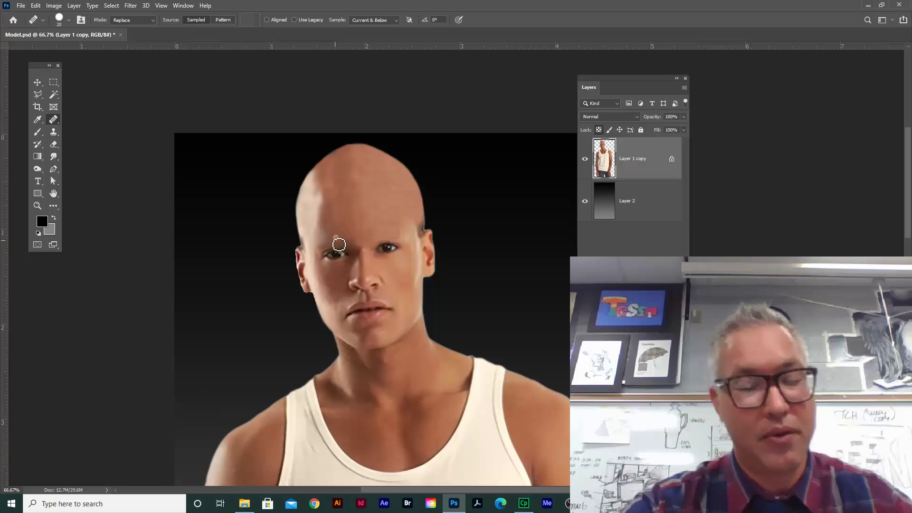
drag(322, 251, 330, 248)
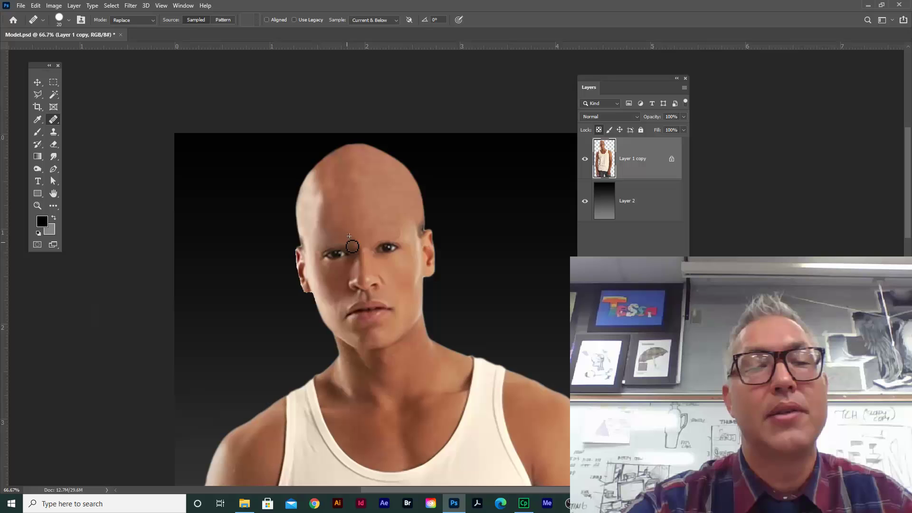
Blend the skin between and above the eyes using the Healing Brush in Normal mode with a larger brush and newly sampled forehead skin.
click(134, 19)
click(133, 28)
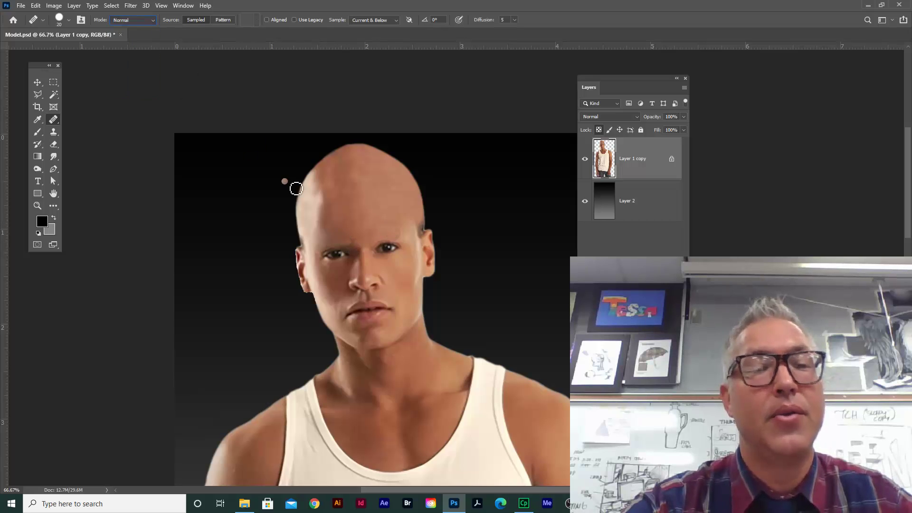
alt+click(337, 232)
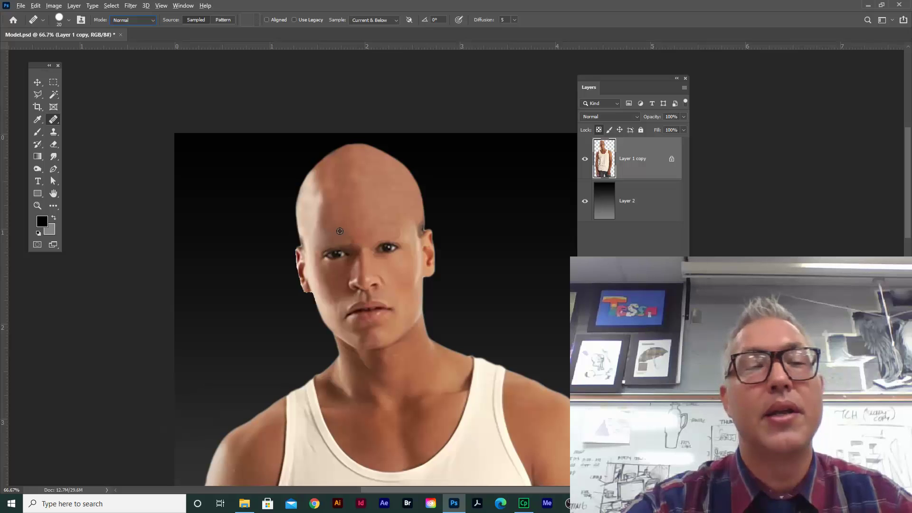
key(bracketright)
key(bracketright)
key(bracketright)
drag(354, 241, 353, 240)
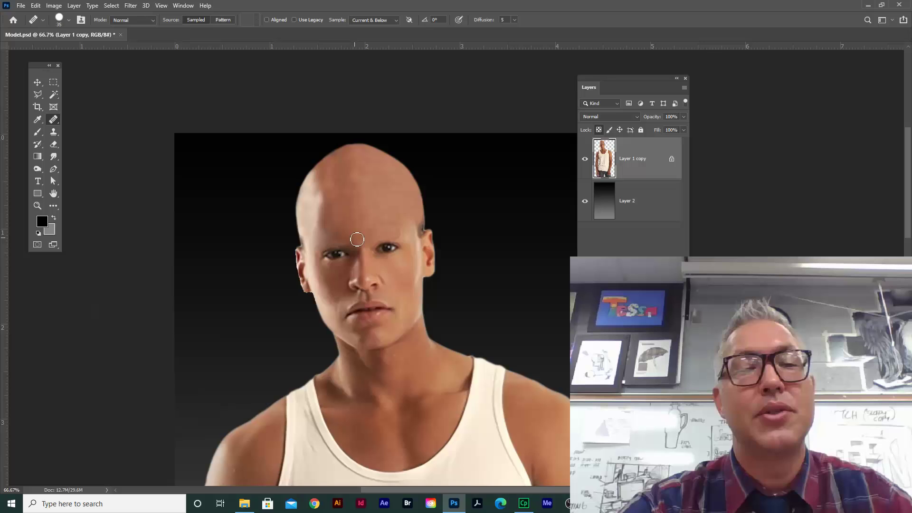
drag(348, 238, 353, 241)
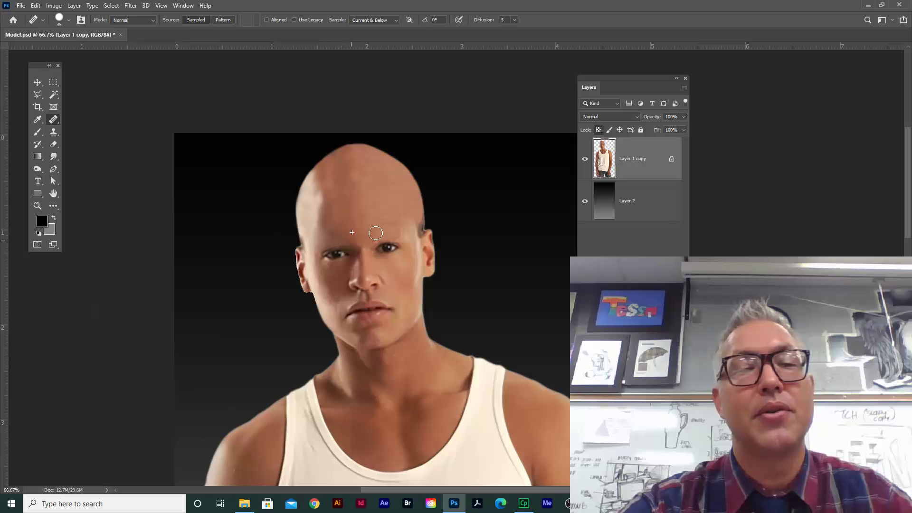
click(370, 237)
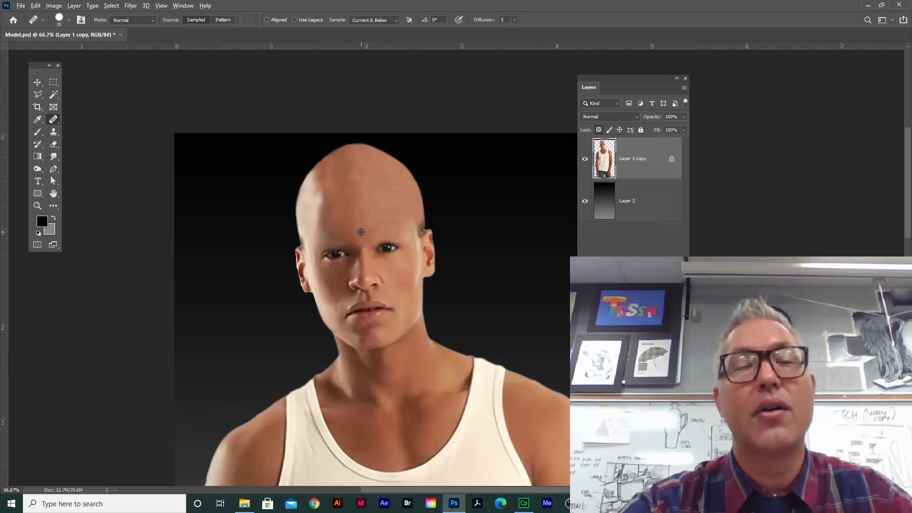
drag(380, 227, 403, 235)
alt+click(387, 222)
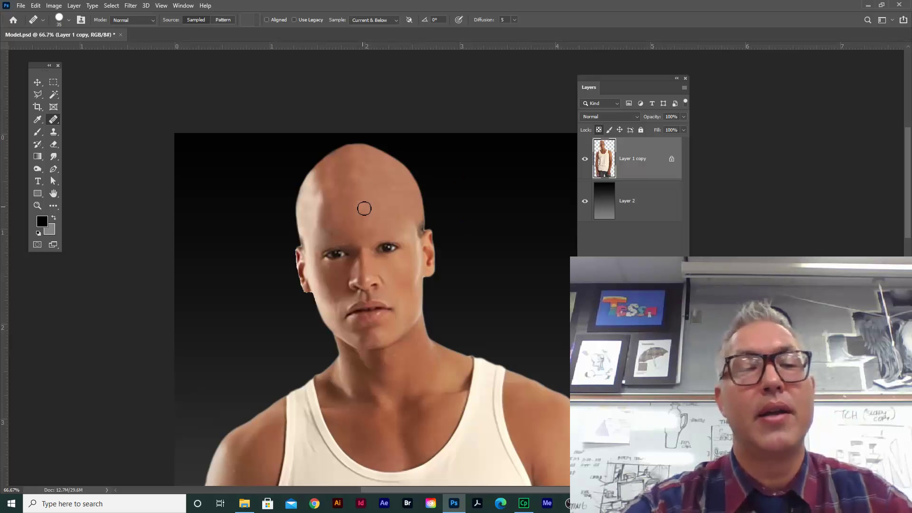
Cover the leftover hair above the image-right ear with skin cloned from the forehead, using the Clone Stamp at 60 px.
scroll(364, 209, down, 3)
scroll(366, 213, up, 1)
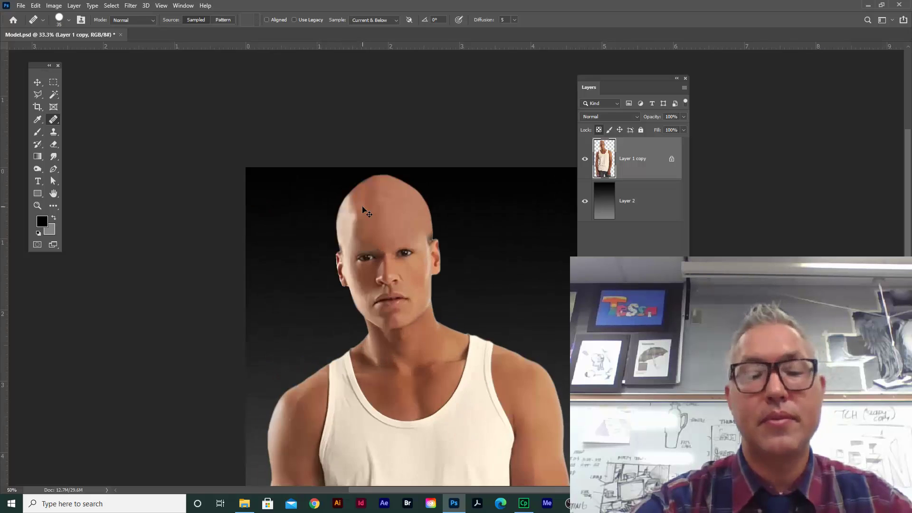
scroll(365, 213, up, 4)
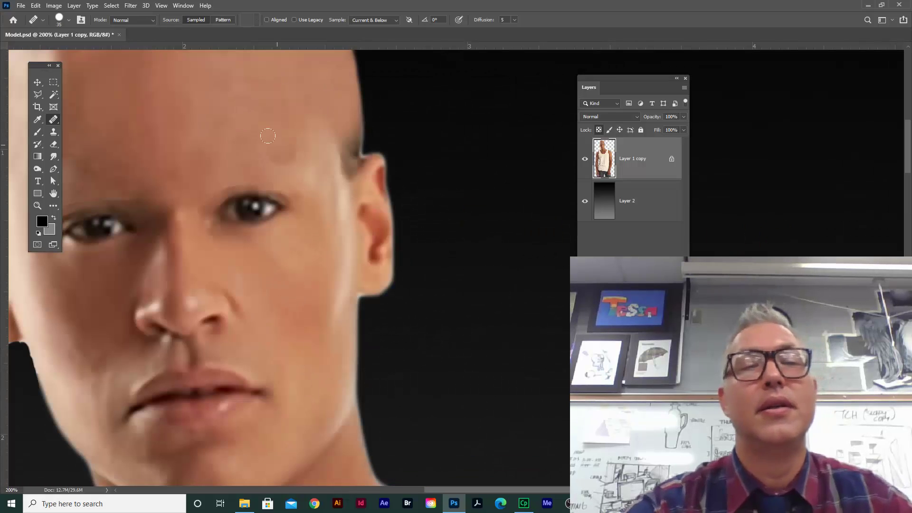
mouse_move(300, 152)
mouse_down()
mouse_move(326, 137)
mouse_move(348, 144)
mouse_up()
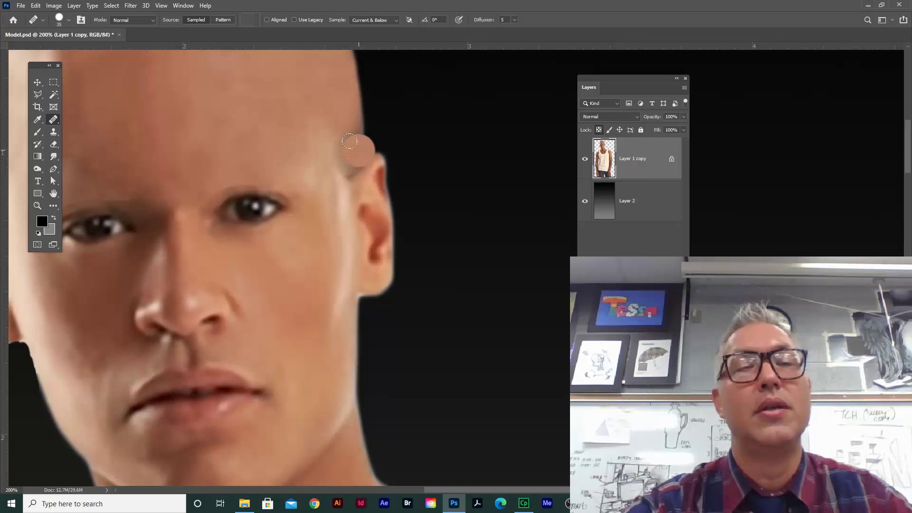
click(176, 104)
click(85, 109)
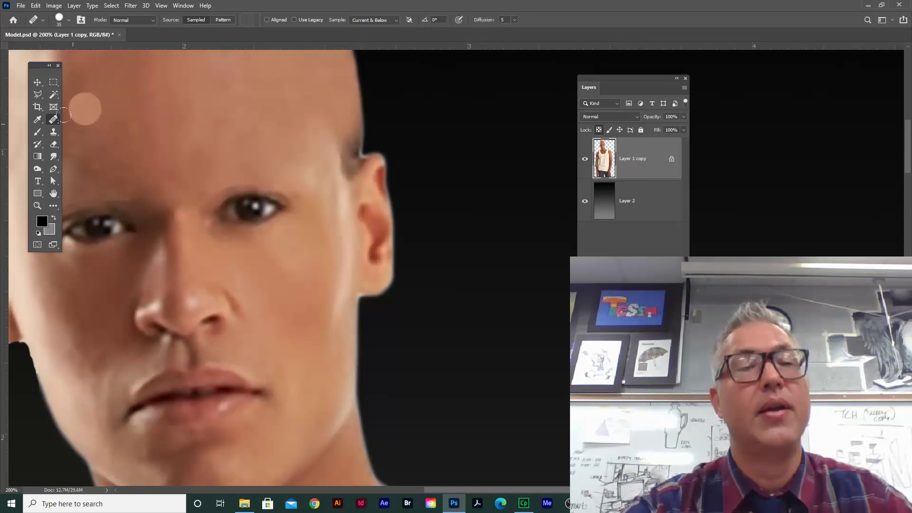
click(54, 132)
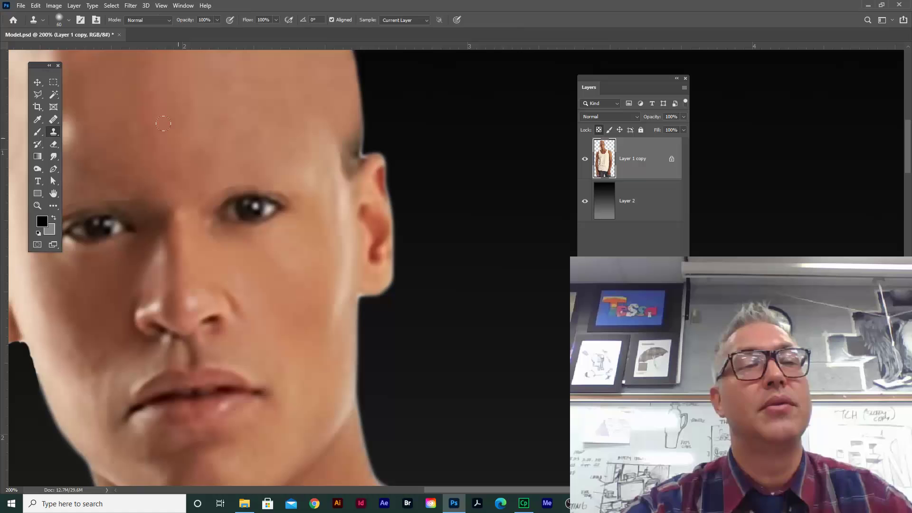
alt+click(319, 91)
drag(322, 116, 326, 147)
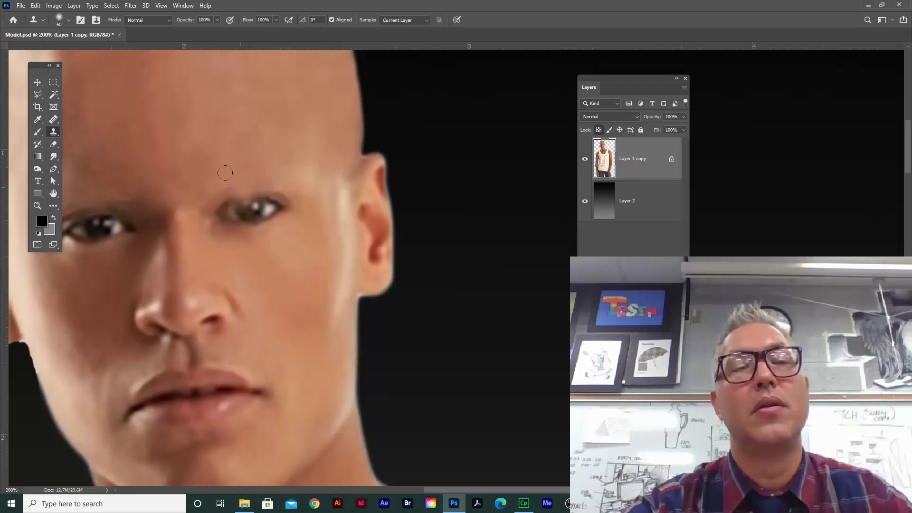
Clone nearby temple skin over the leftover hair above the image-left ear and along that side of the head.
drag(240, 166, 485, 173)
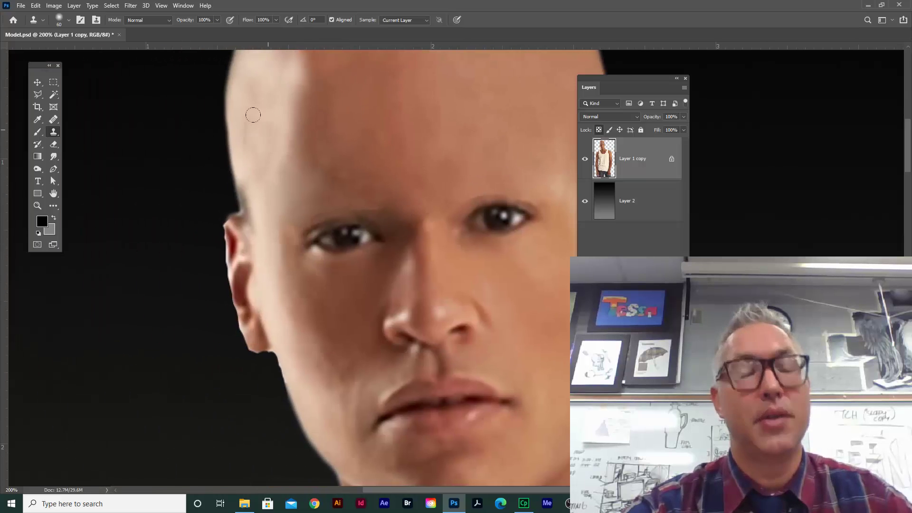
alt+click(268, 120)
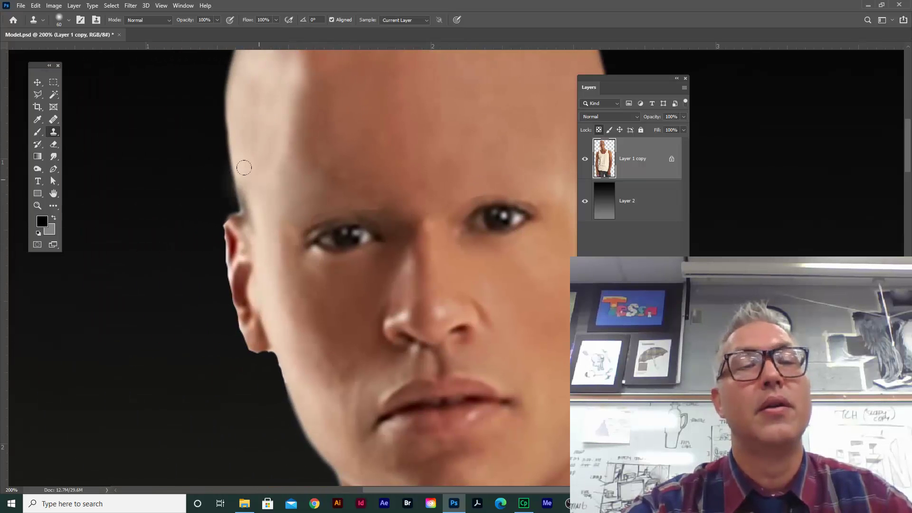
mouse_move(246, 168)
mouse_down()
mouse_move(242, 193)
mouse_move(262, 116)
mouse_move(250, 105)
mouse_move(245, 81)
mouse_up()
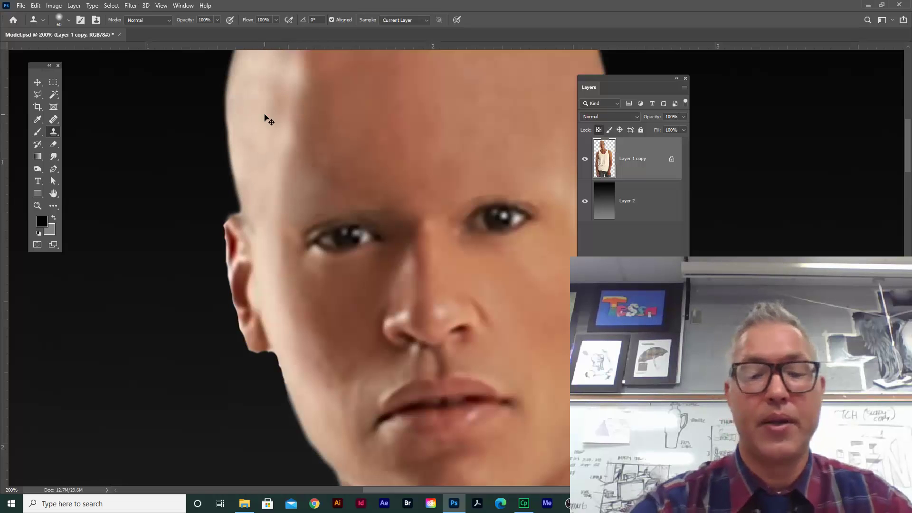
key(ctrl+minus)
key(ctrl+minus)
key(ctrl+minus)
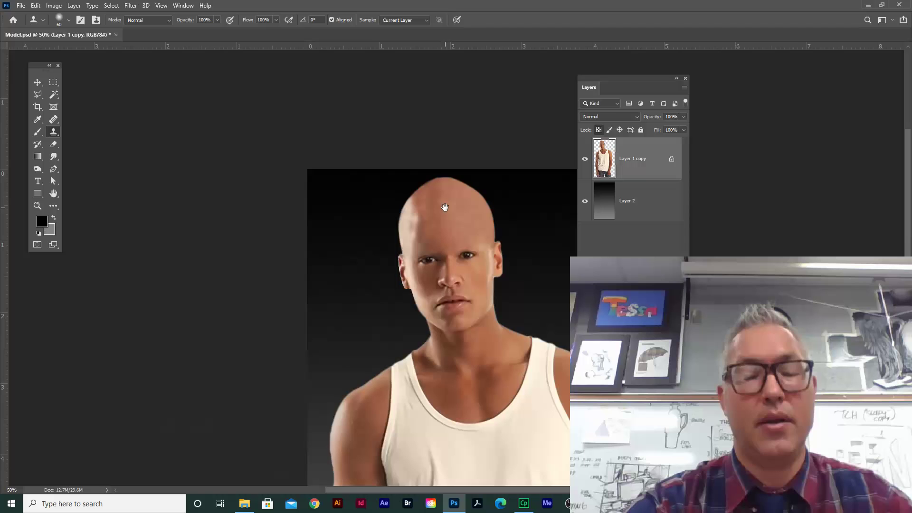
drag(446, 207, 308, 119)
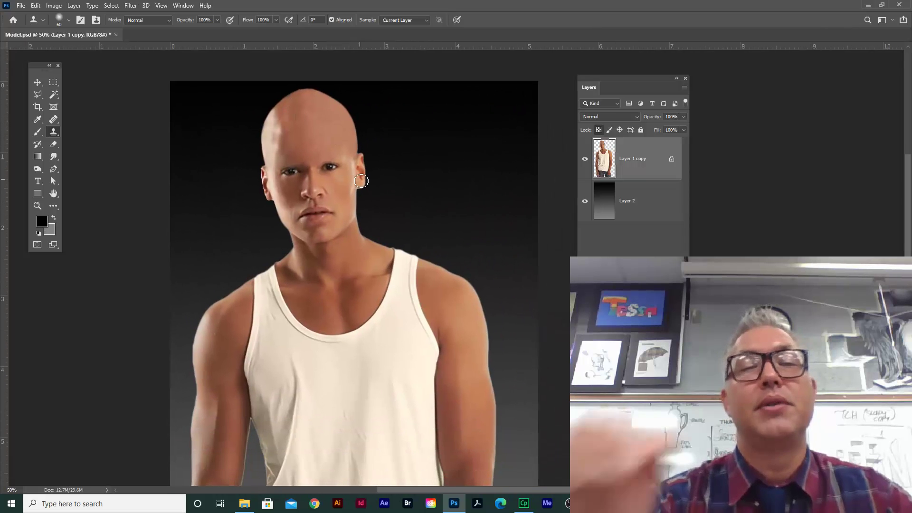
Outline the whole head loosely down to the neck with the Lasso tool and copy the selection to a new layer.
click(40, 83)
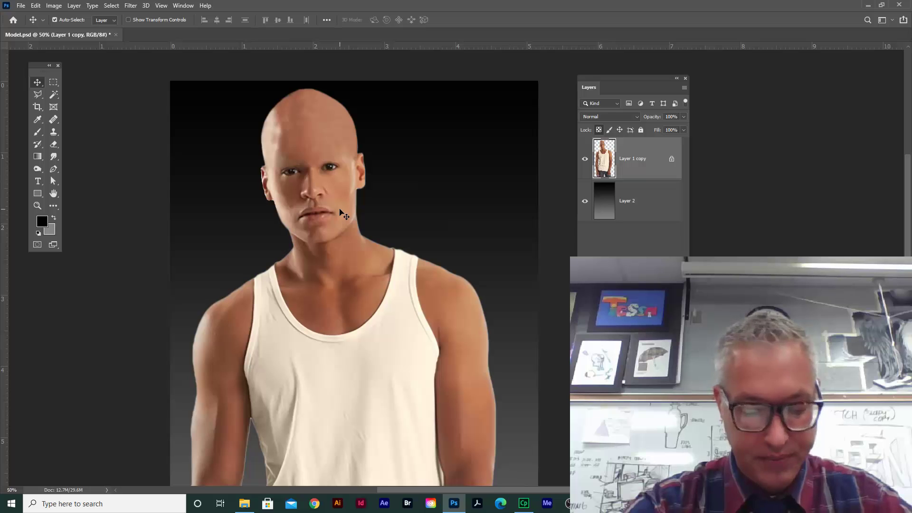
scroll(344, 212, down, 1)
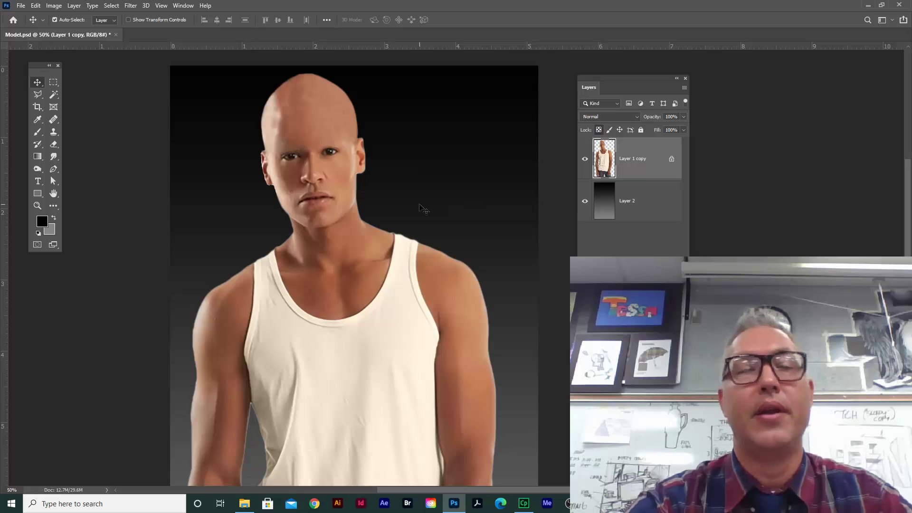
key(ctrl+minus)
key(ctrl+minus)
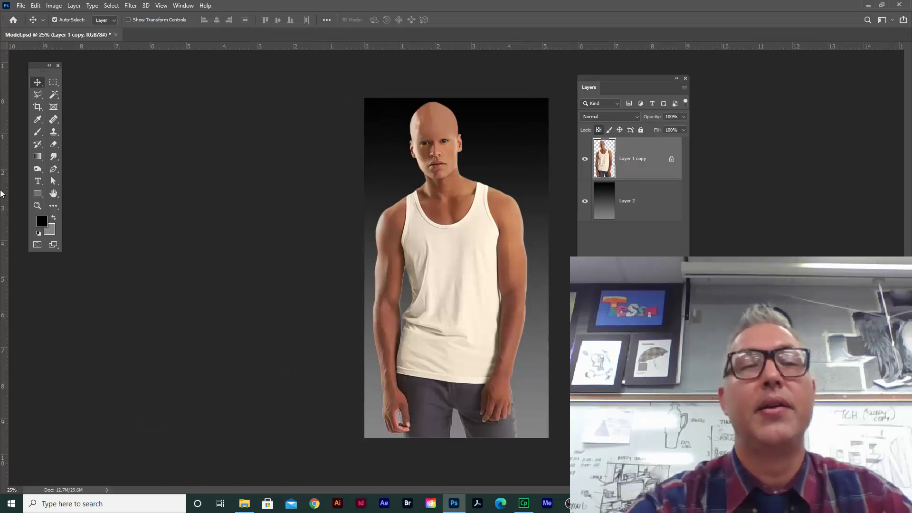
drag(39, 93, 69, 93)
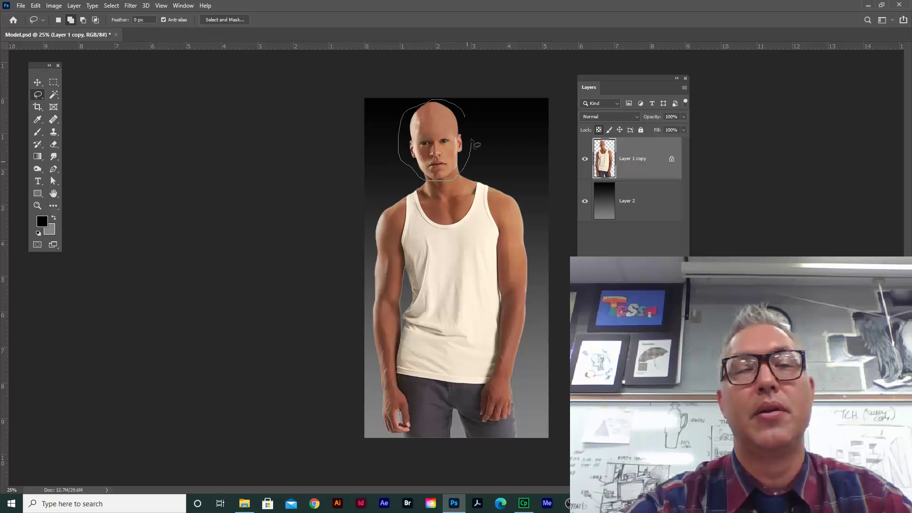
drag(464, 116, 465, 118)
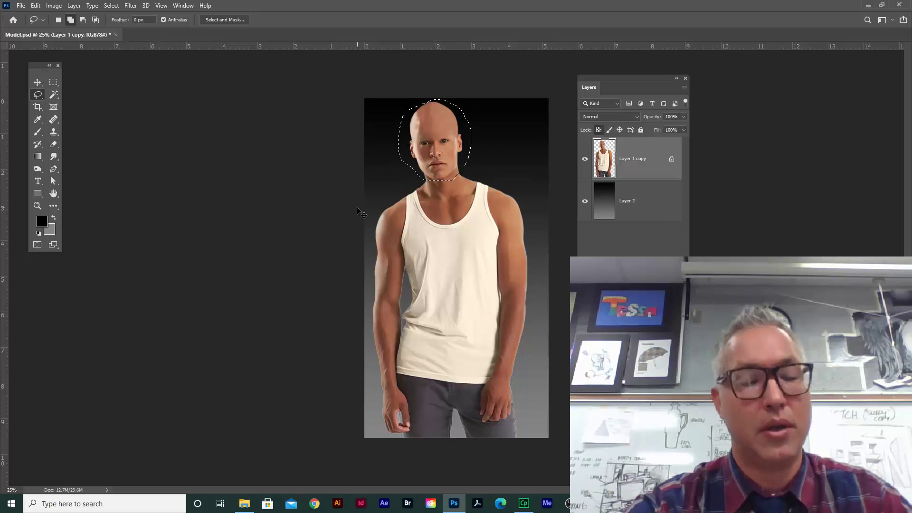
key(ctrl+j)
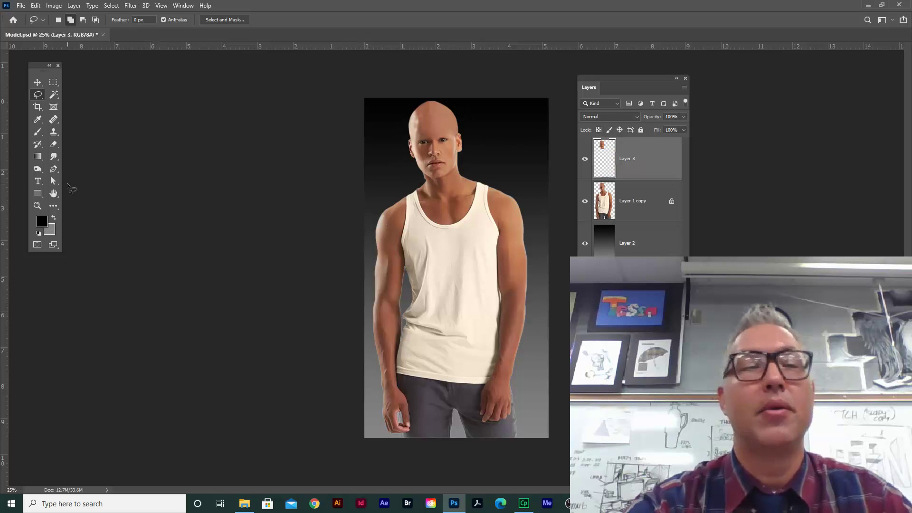
Extend the canvas upward by about 1.25 in above the man's head with the Crop tool.
click(38, 107)
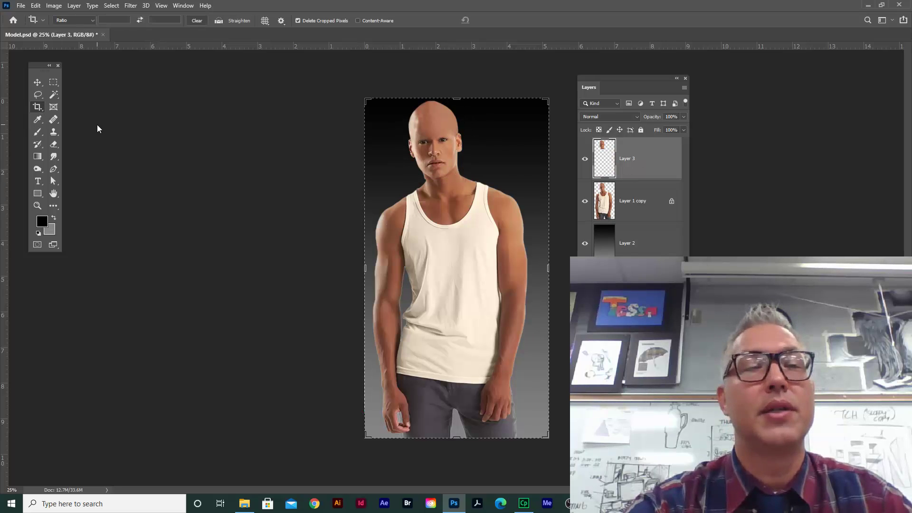
click(457, 98)
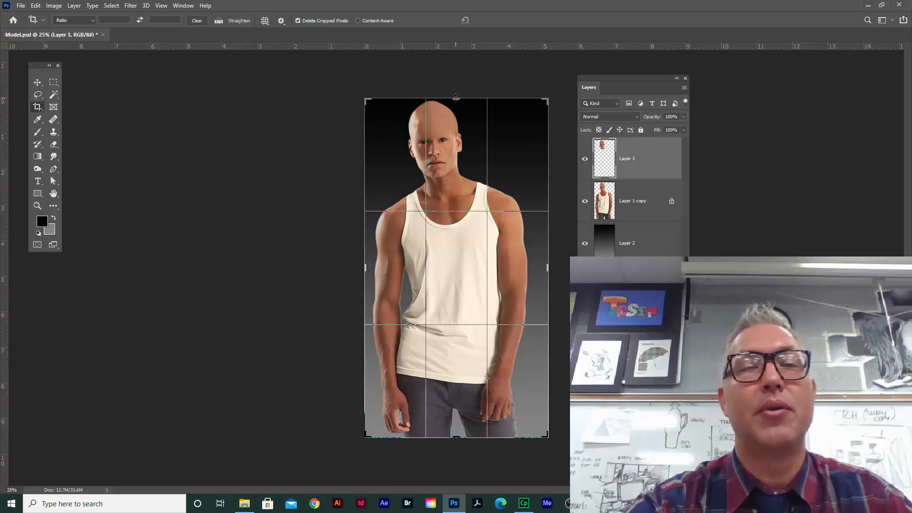
click(38, 107)
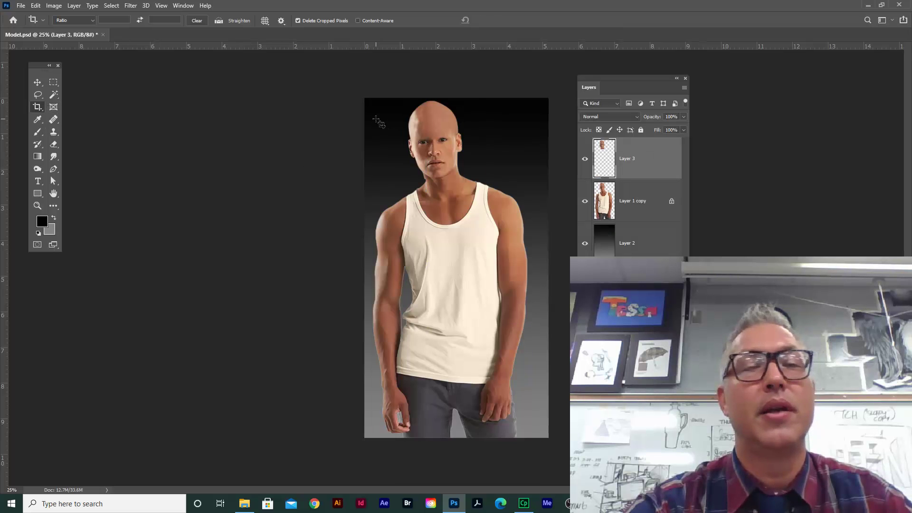
click(36, 109)
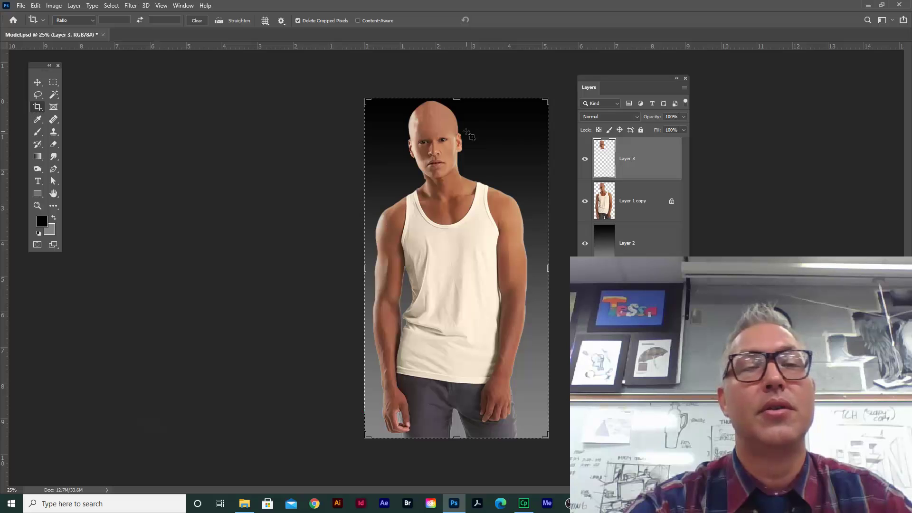
click(54, 219)
drag(459, 98, 460, 76)
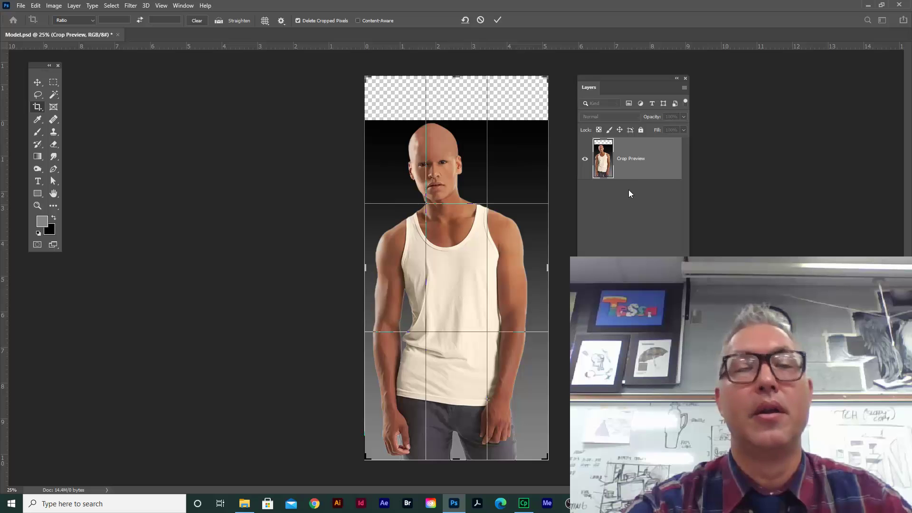
key(Return)
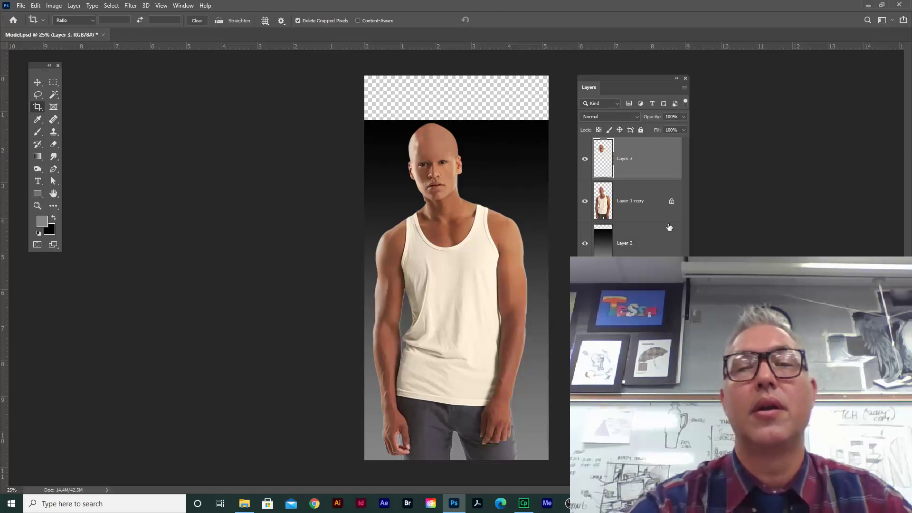
Redraw the background gradient on Layer 2 from black at the top to gray at the bottom, filling the extended canvas.
click(648, 241)
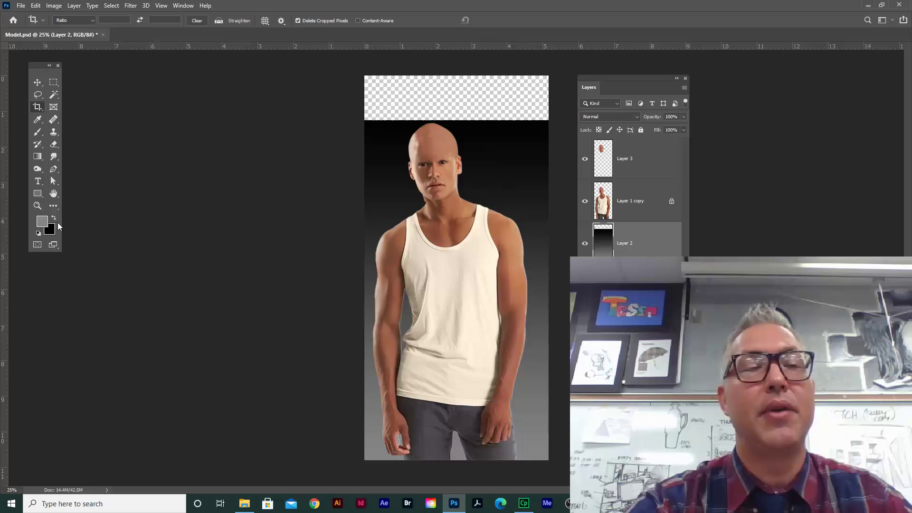
click(54, 219)
key(g)
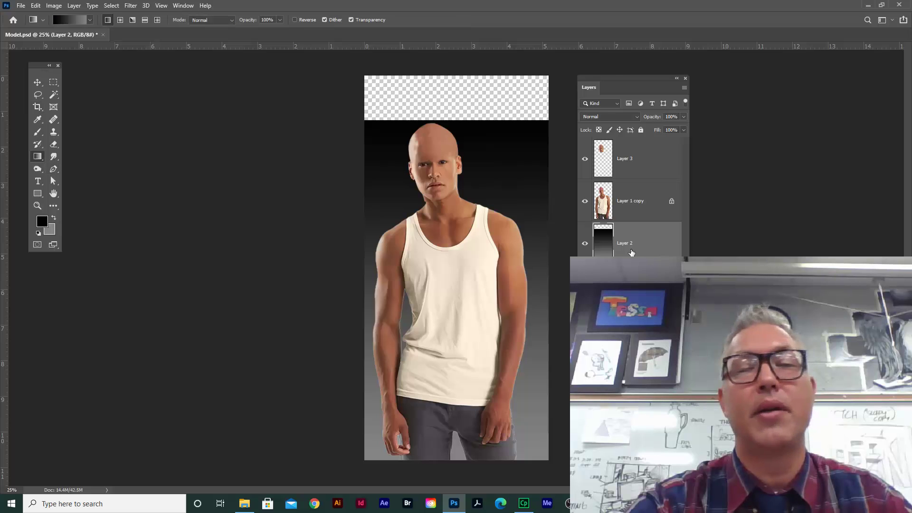
mouse_move(463, 447)
mouse_down()
mouse_move(466, 75)
mouse_move(473, 398)
mouse_move(457, 464)
mouse_up()
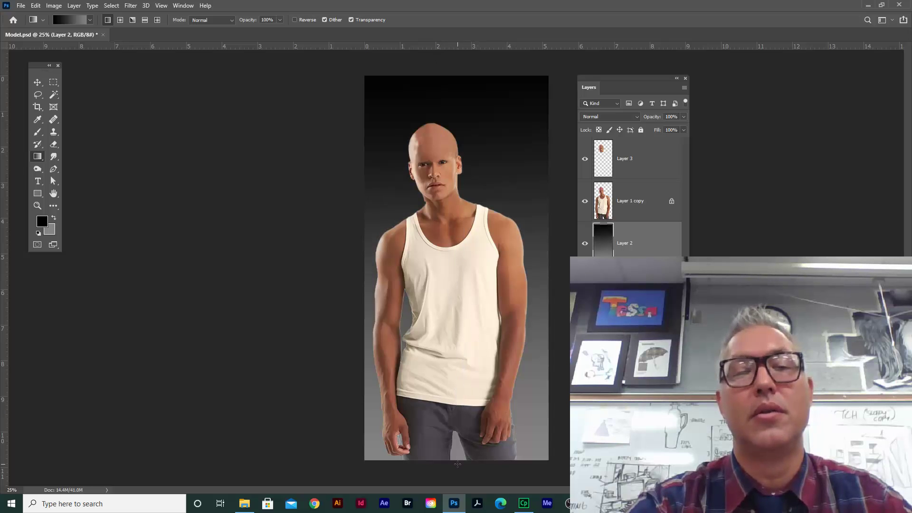
Scale the copied head on Layer 3 proportionally about its center to about 120% with Free Transform.
click(39, 81)
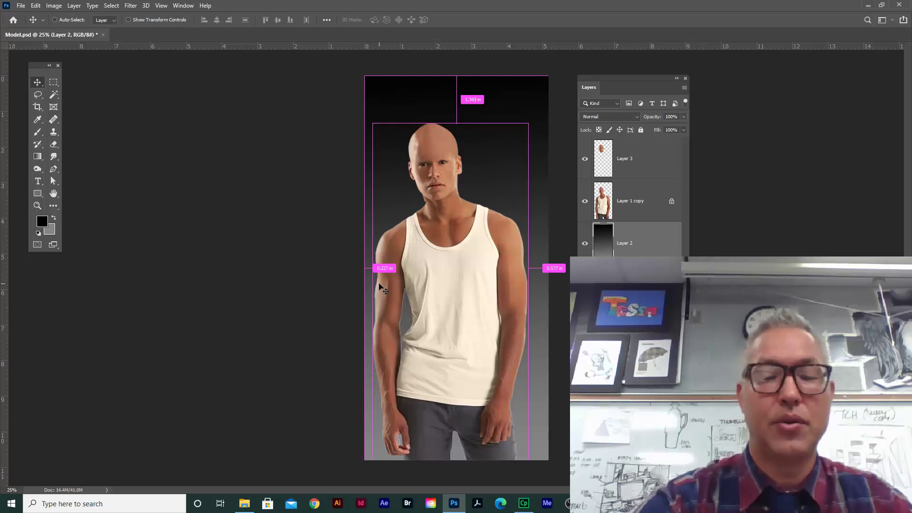
key(ctrl)
key(ctrl+plus)
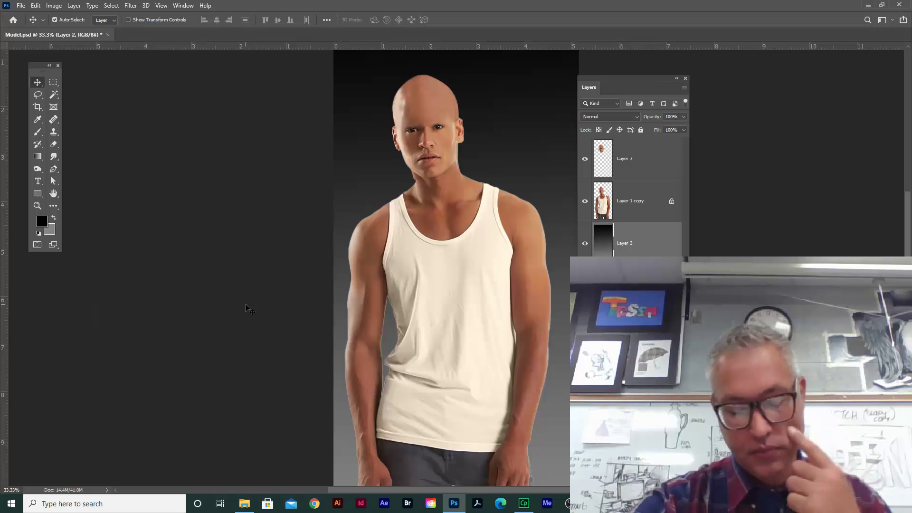
scroll(444, 275, up, 2)
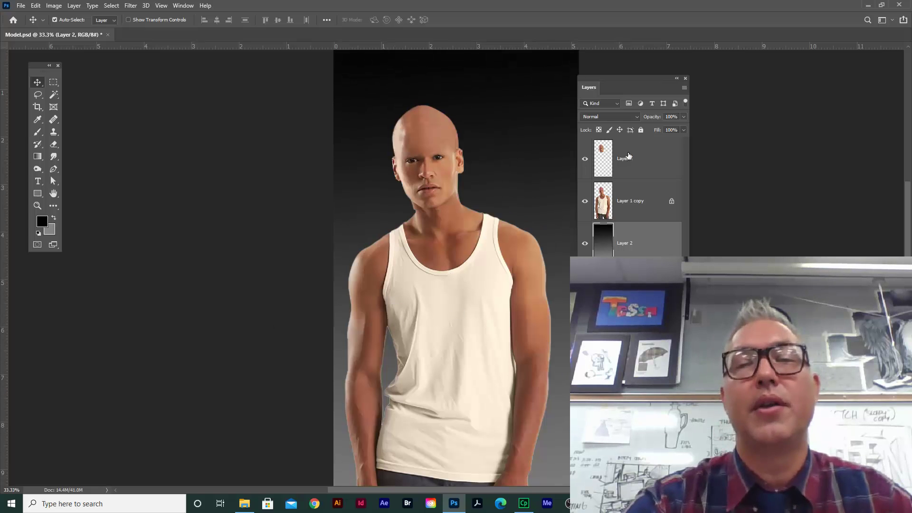
click(629, 157)
drag(436, 161, 442, 164)
key(ctrl+t)
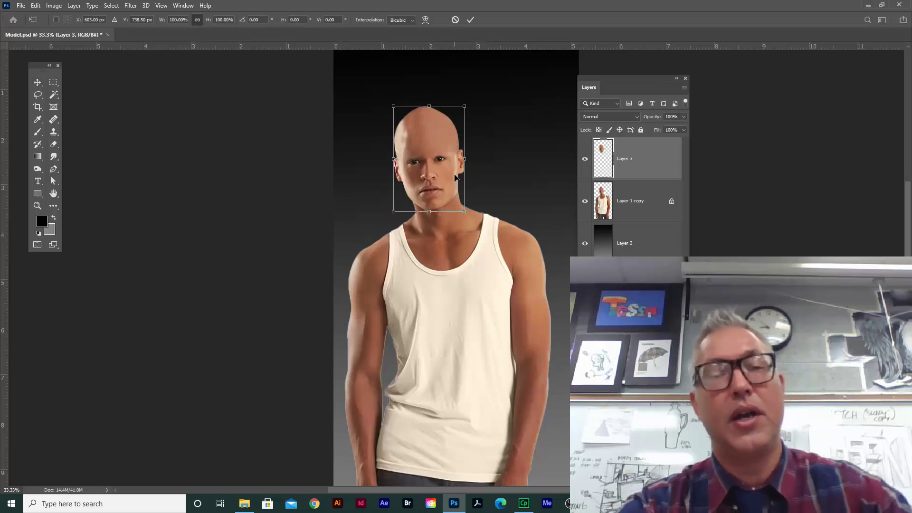
mouse_move(464, 108)
mouse_down()
mouse_move(483, 78)
mouse_move(469, 97)
mouse_up()
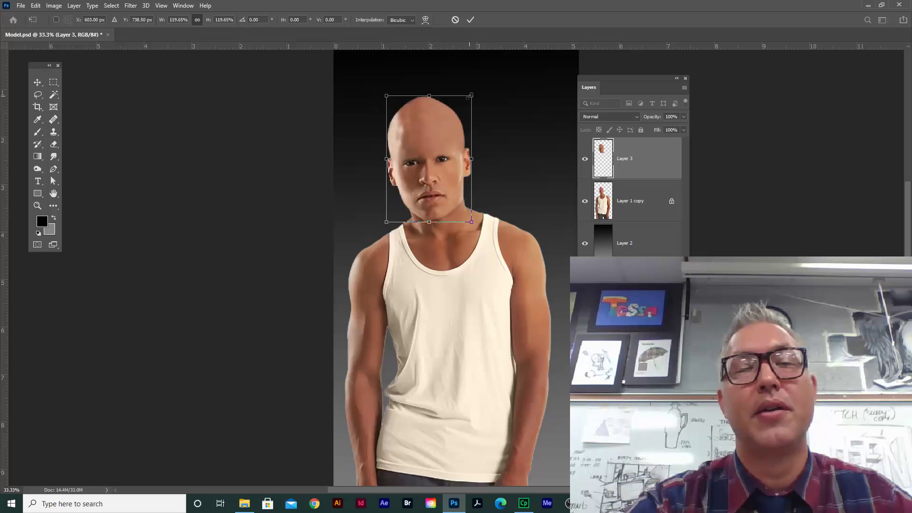
key(Return)
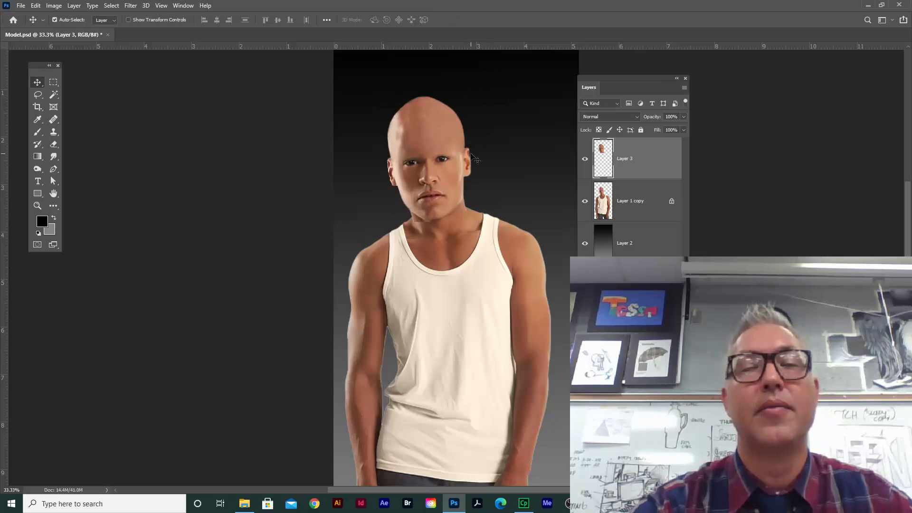
Add a layer mask to the enlarged head layer and choose the Soft Round brush with 0% hardness.
key(ctrl+plus)
key(ctrl+plus)
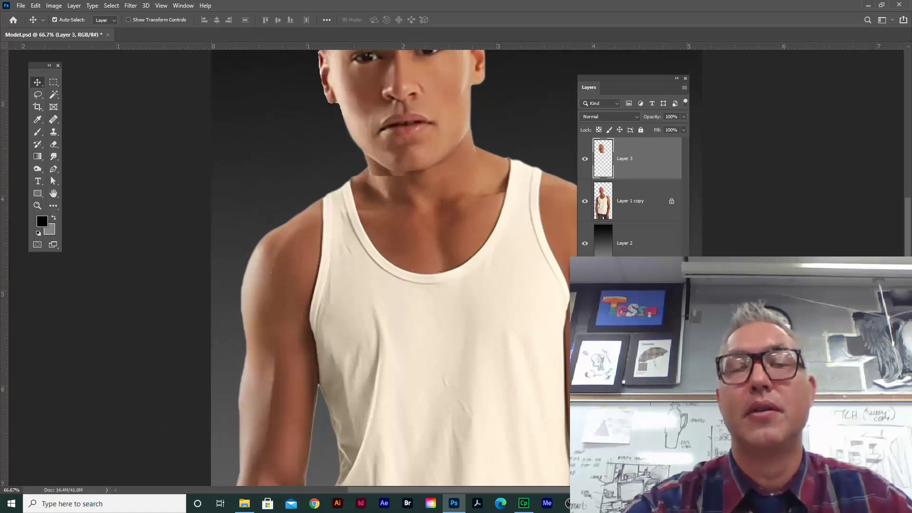
click(620, 313)
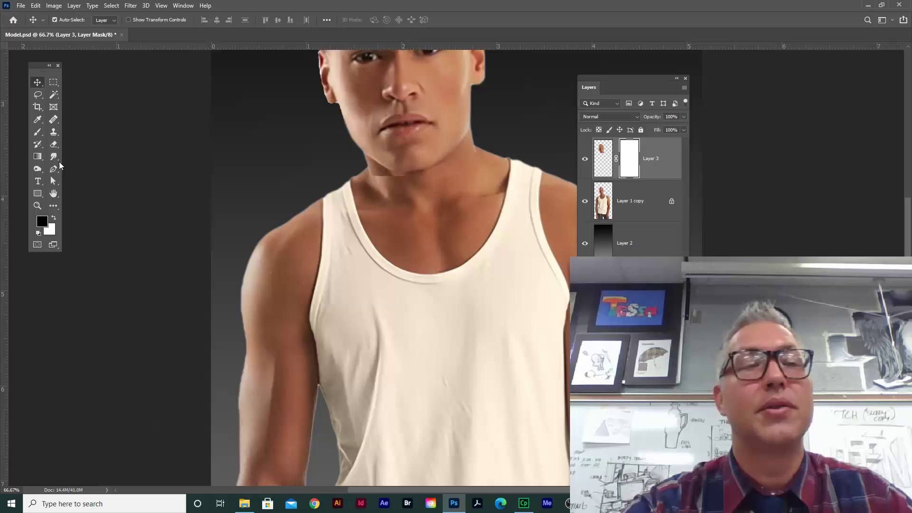
click(38, 131)
click(68, 20)
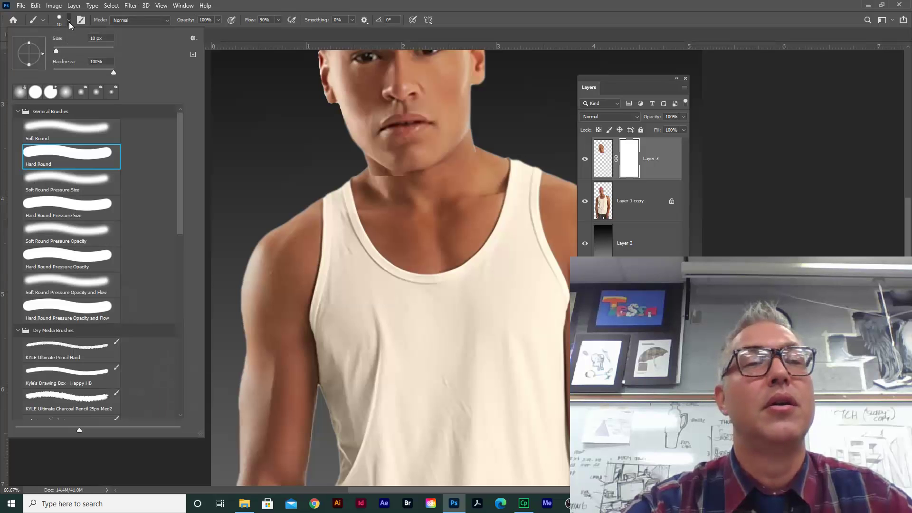
click(60, 124)
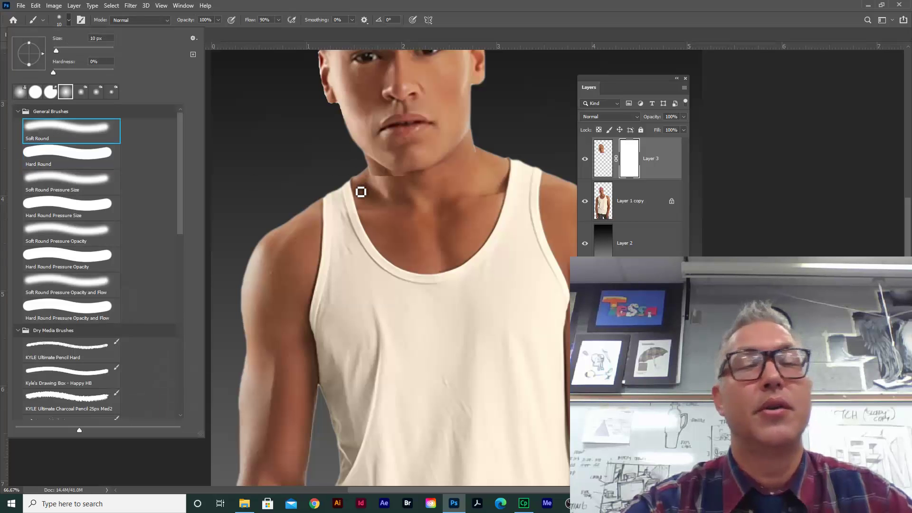
Paint black on the head layer's mask with a 60 px brush to blend its lower edge into the neck below the jaw.
click(475, 176)
key(bracketright)
key(bracketright)
key(bracketright)
key(bracketright)
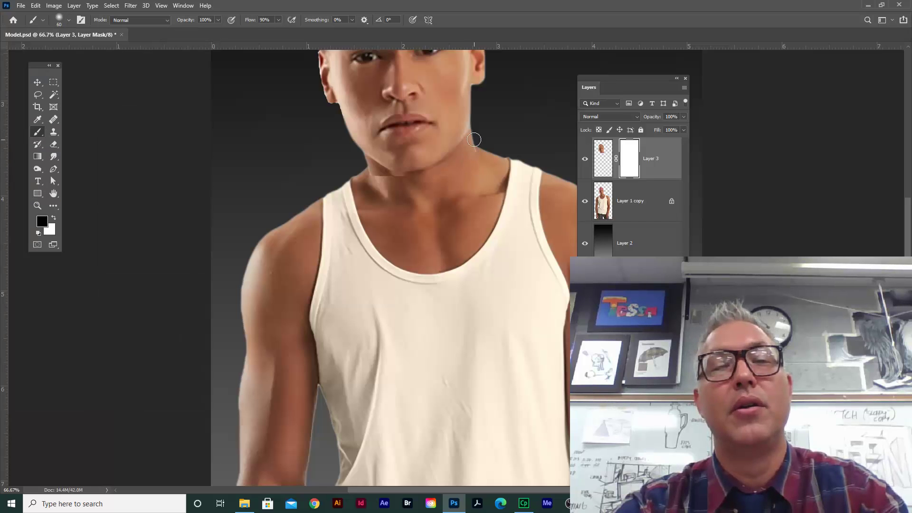
key(bracketright)
drag(480, 133, 465, 154)
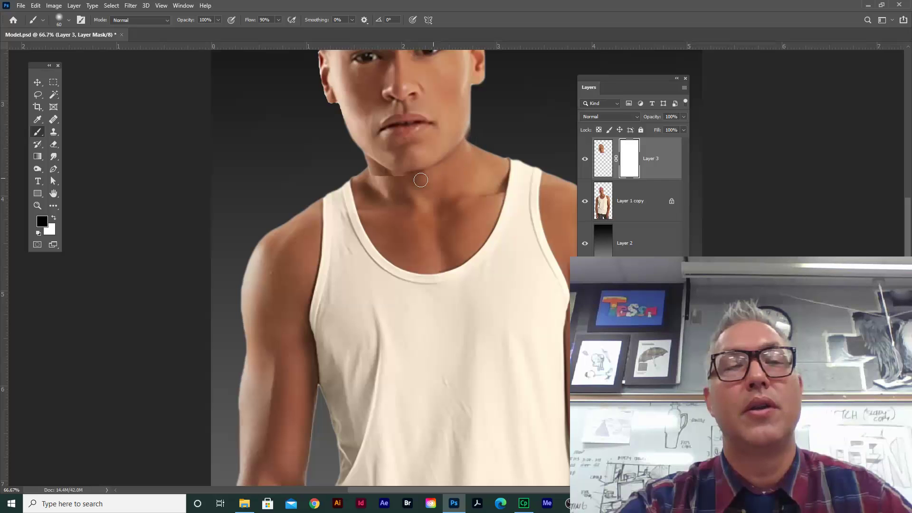
mouse_move(420, 180)
mouse_down()
mouse_move(385, 179)
mouse_move(364, 165)
mouse_up()
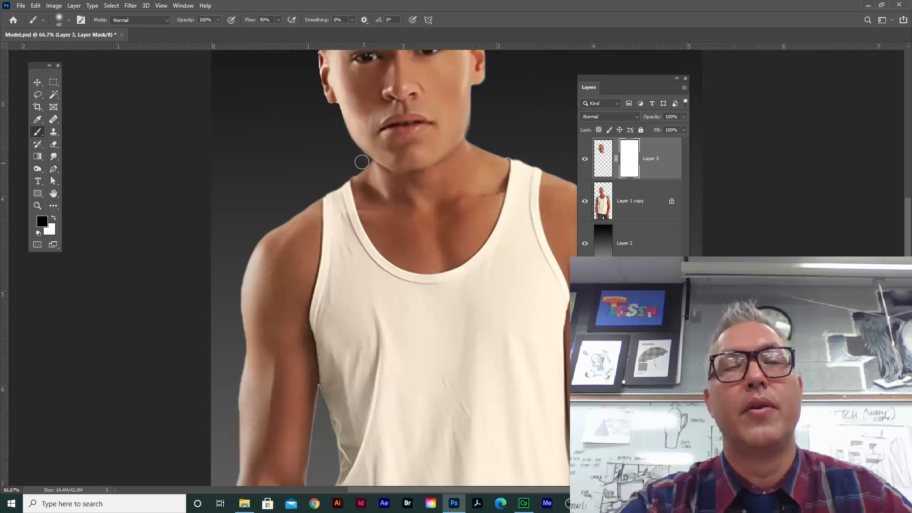
mouse_move(381, 183)
mouse_down()
mouse_move(388, 162)
mouse_move(379, 147)
mouse_up()
key(x)
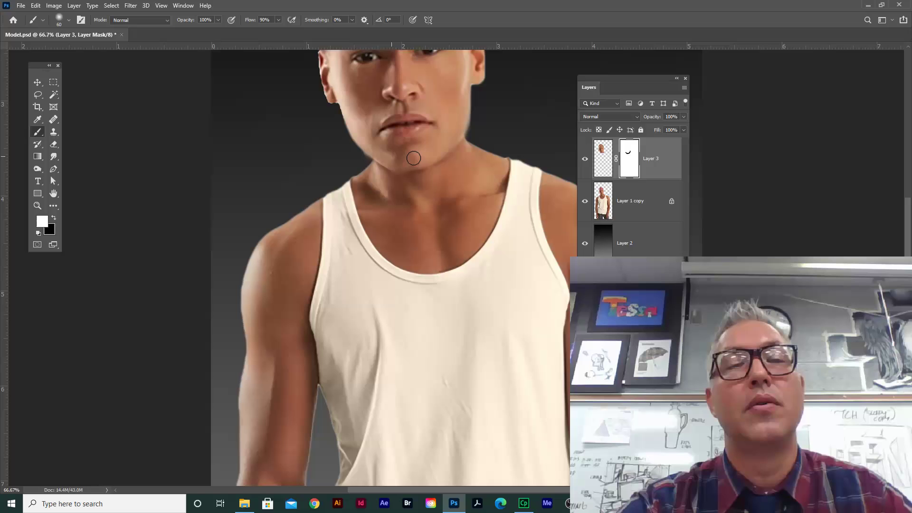
key(ctrl+minus)
key(ctrl+minus)
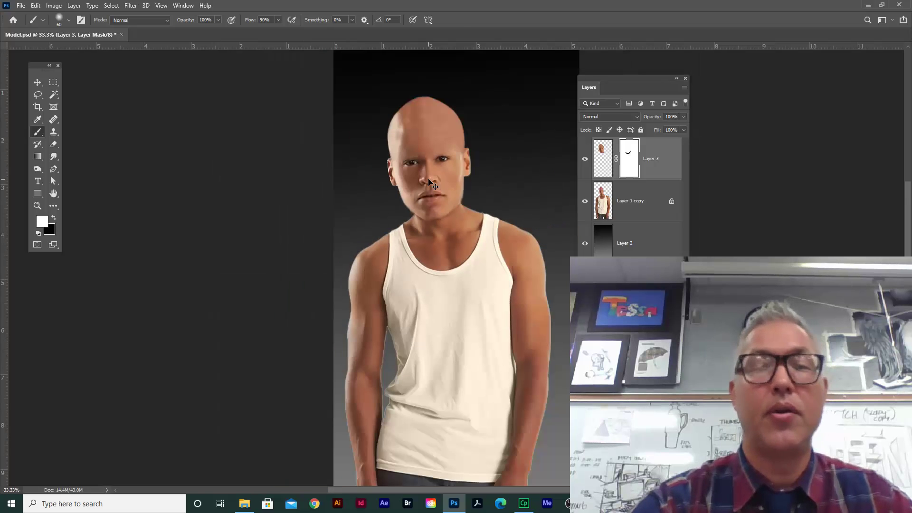
Add a Hue/Saturation adjustment layer above the head layer and set its saturation to -54.
click(38, 88)
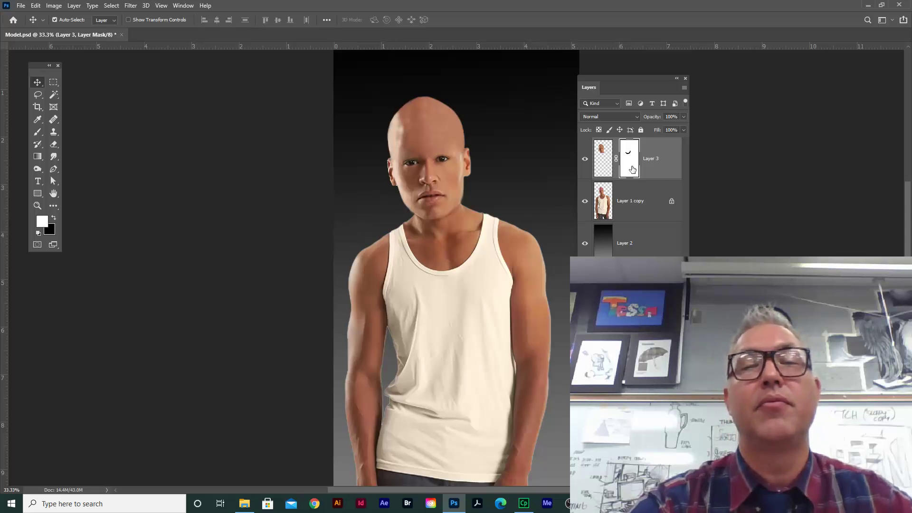
click(603, 164)
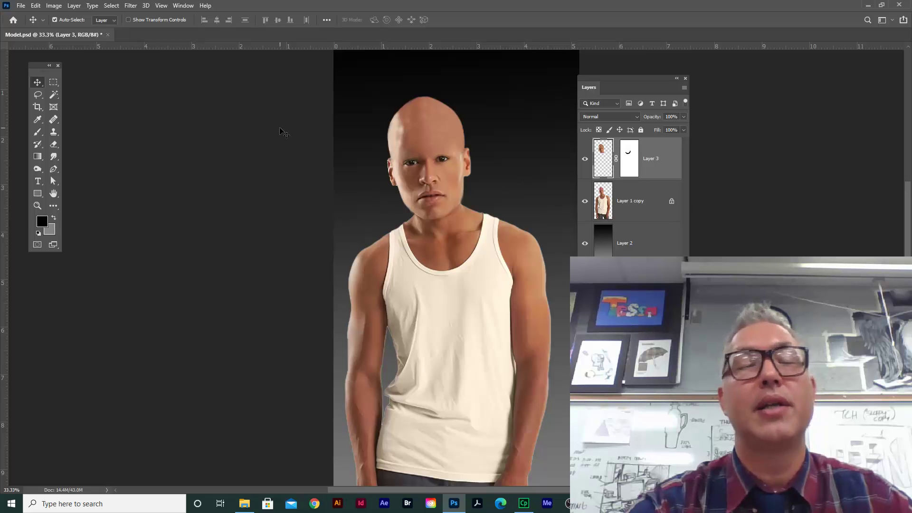
click(74, 6)
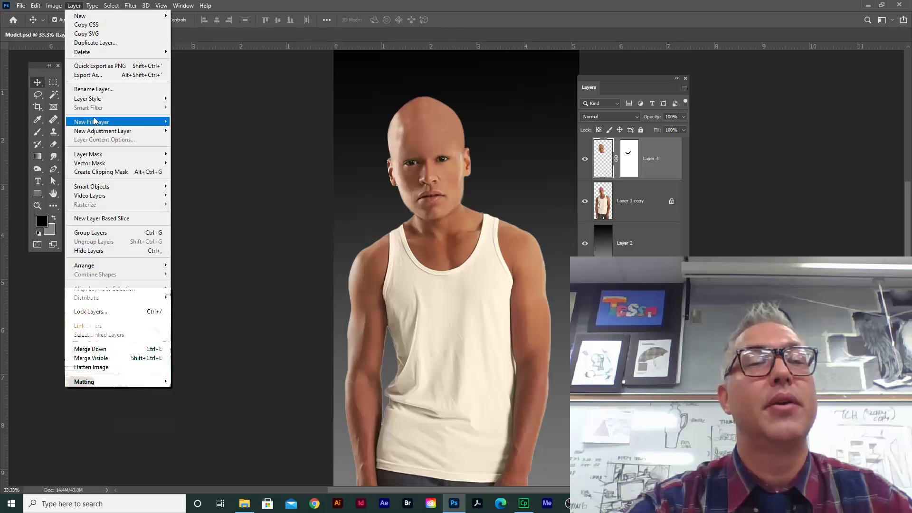
mouse_move(126, 133)
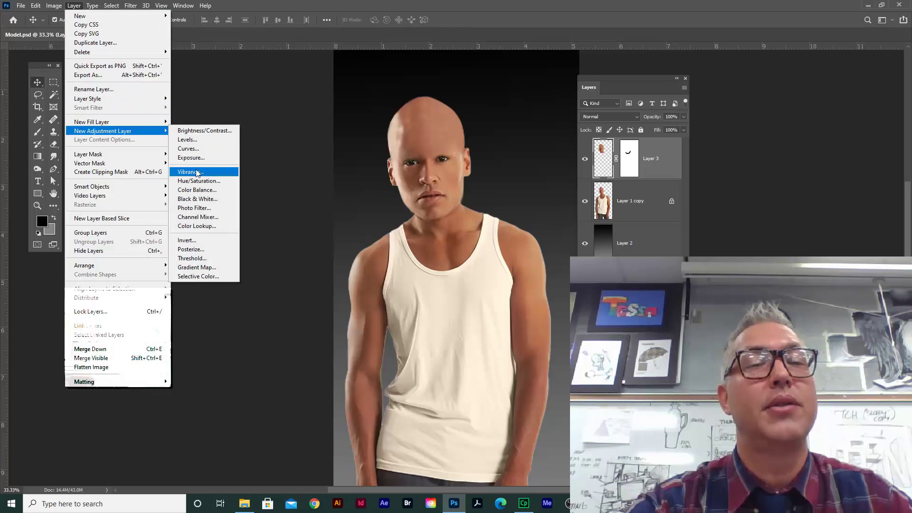
click(255, 185)
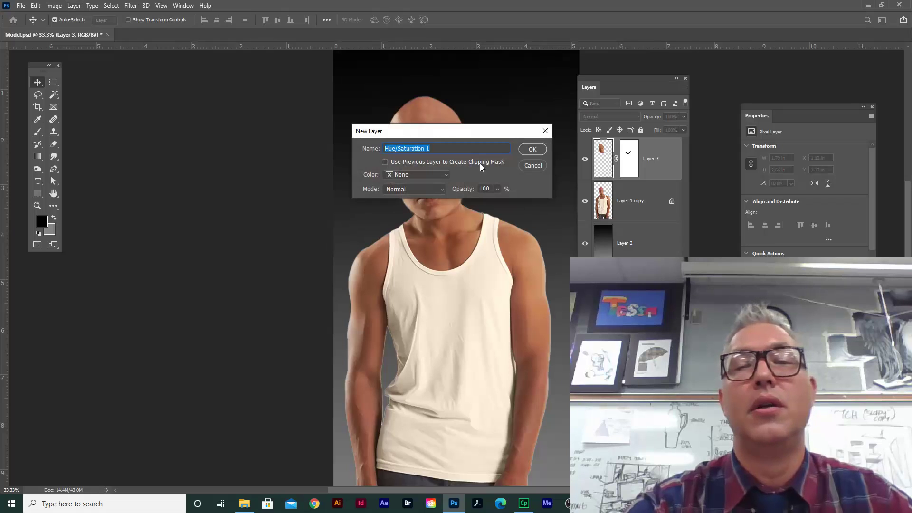
click(530, 150)
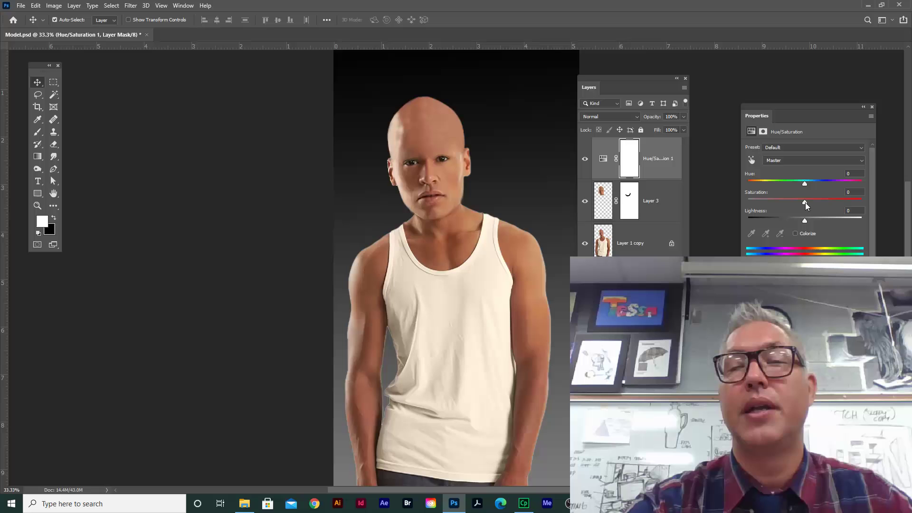
drag(805, 203, 771, 205)
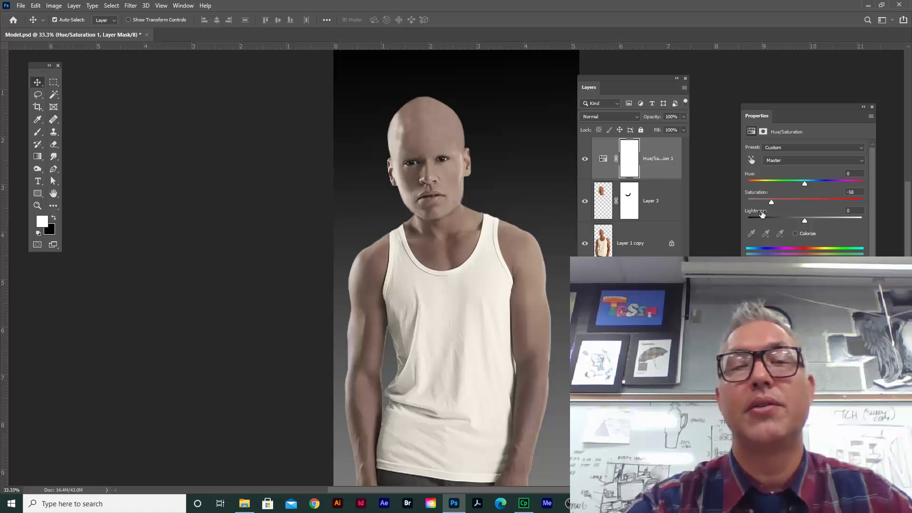
mouse_move(771, 202)
mouse_down()
mouse_move(761, 203)
mouse_move(845, 201)
mouse_move(775, 204)
mouse_up()
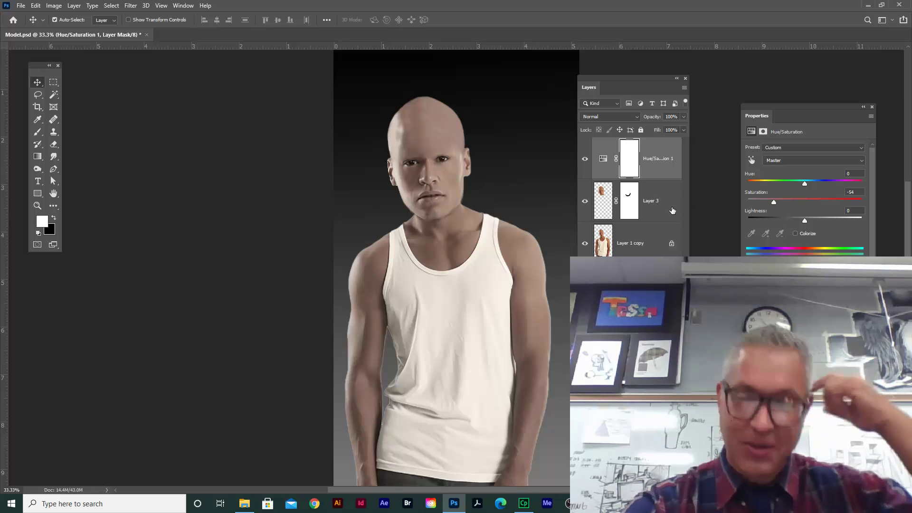
Paint the white of the eye on the shadowed side of the face black on Layer 3 with a 10 px brush, sparing the highlights.
key(ctrl)
key(ctrl+plus)
key(ctrl+plus)
key(ctrl+plus)
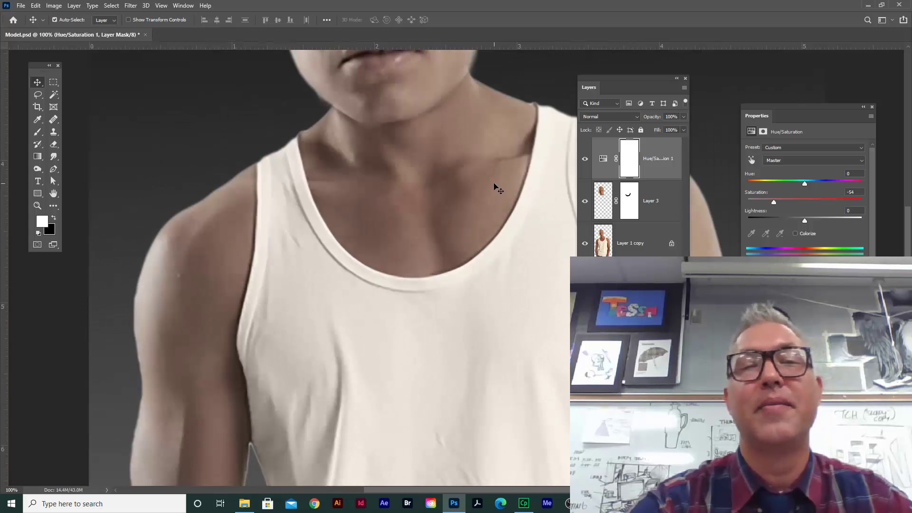
drag(474, 138, 478, 284)
drag(468, 249, 477, 330)
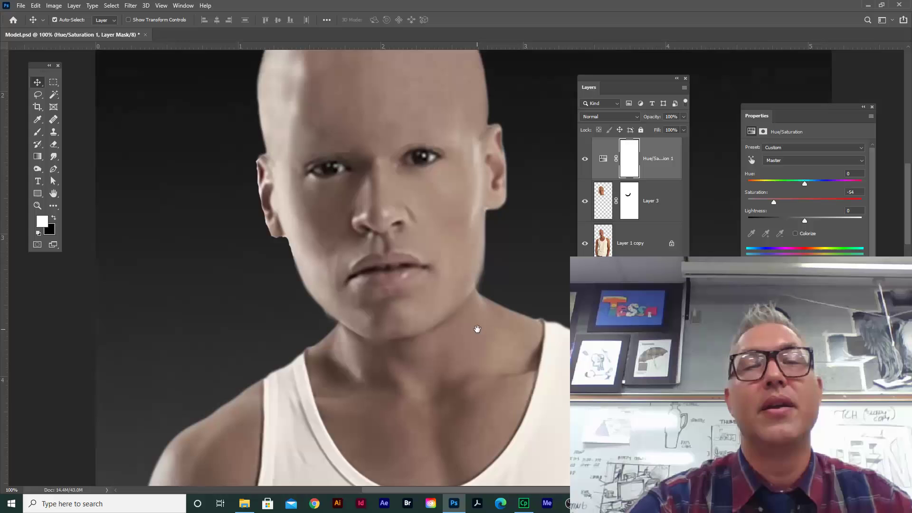
click(607, 192)
key(ctrl+plus)
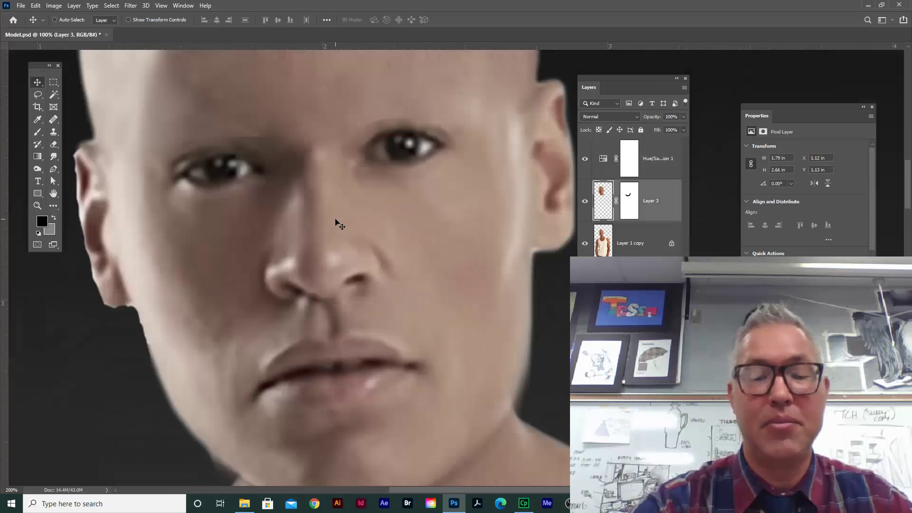
key(ctrl+plus)
drag(351, 198, 526, 245)
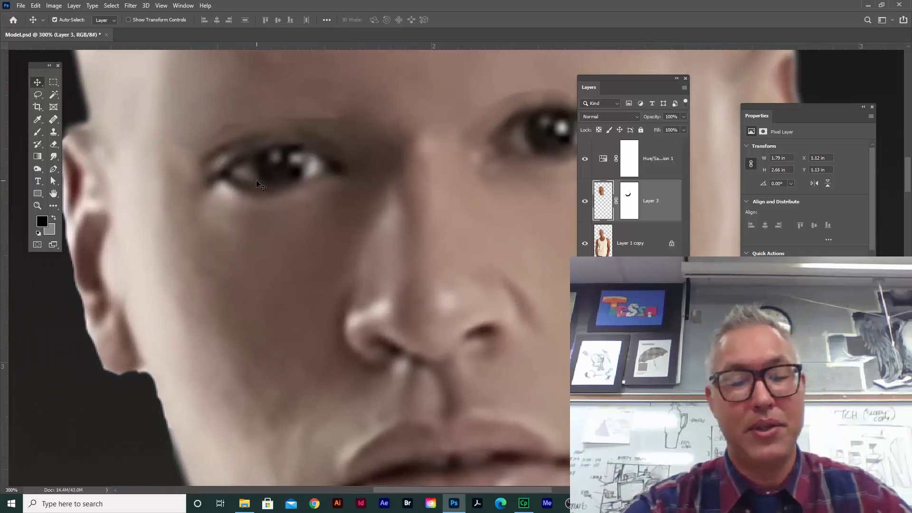
key(b)
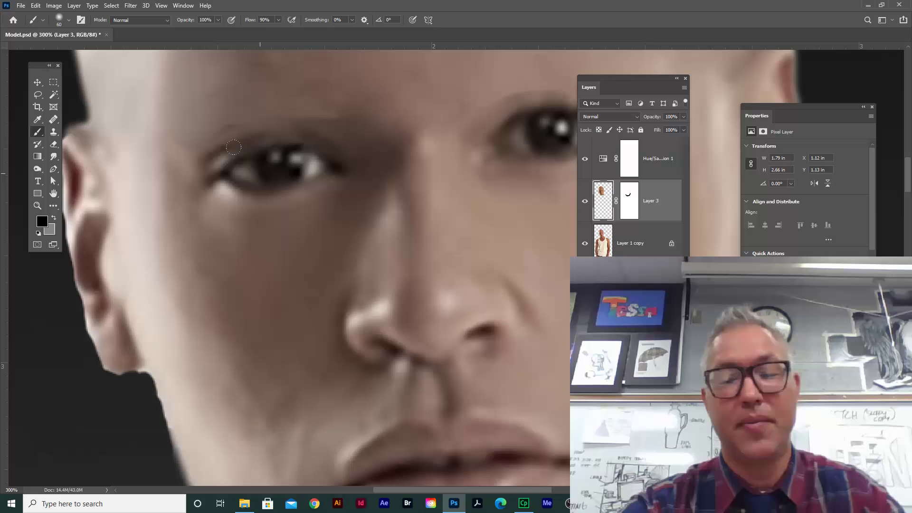
key(bracketleft)
key(bracketleft)
key(bracketleft)
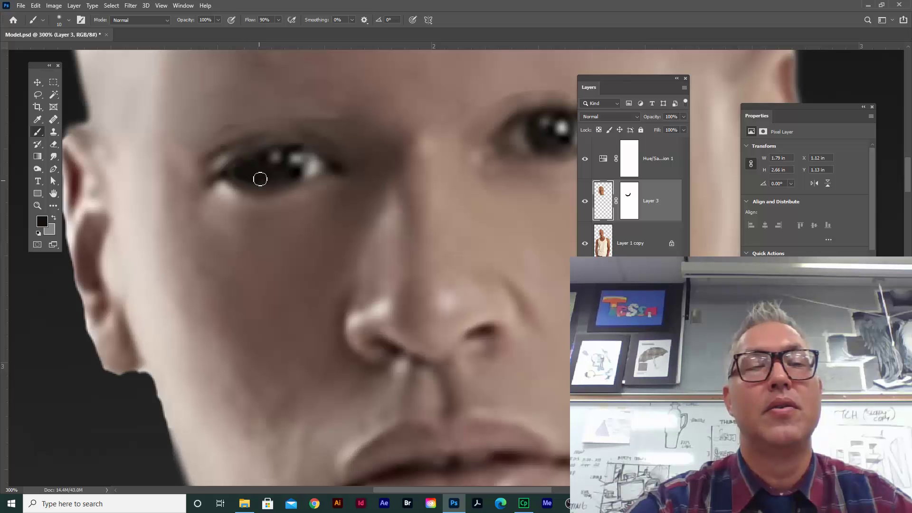
mouse_move(304, 173)
mouse_down()
mouse_move(311, 160)
mouse_move(319, 166)
mouse_move(300, 176)
mouse_up()
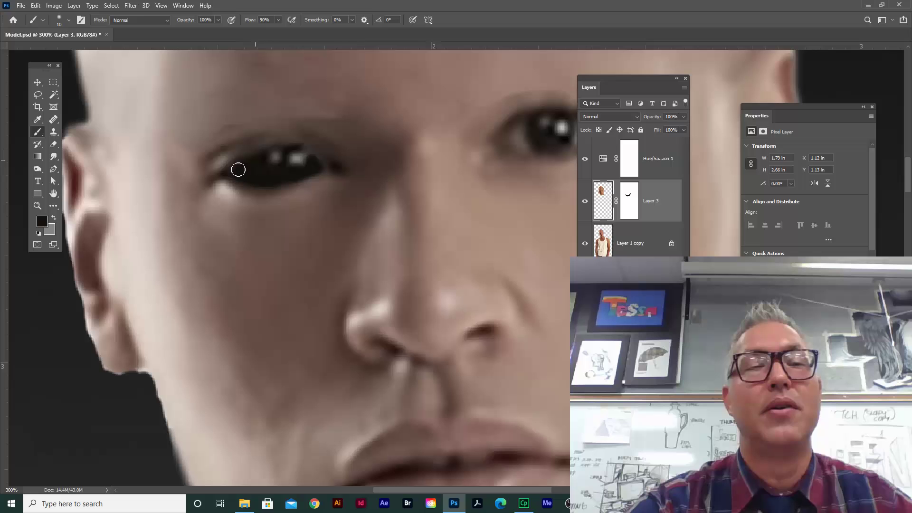
Paint the other eye solid black on Layer 3 with the 10 px brush, keeping its highlights.
drag(336, 179, 183, 194)
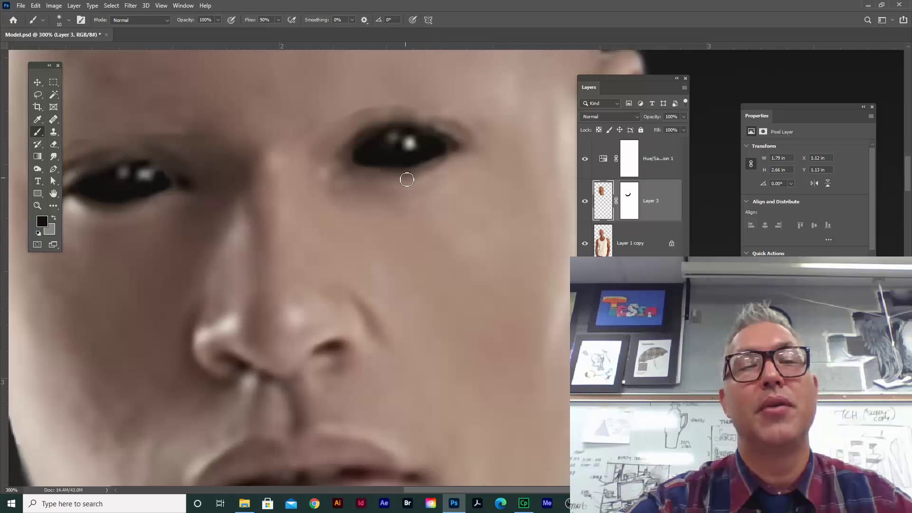
key(ctrl+1)
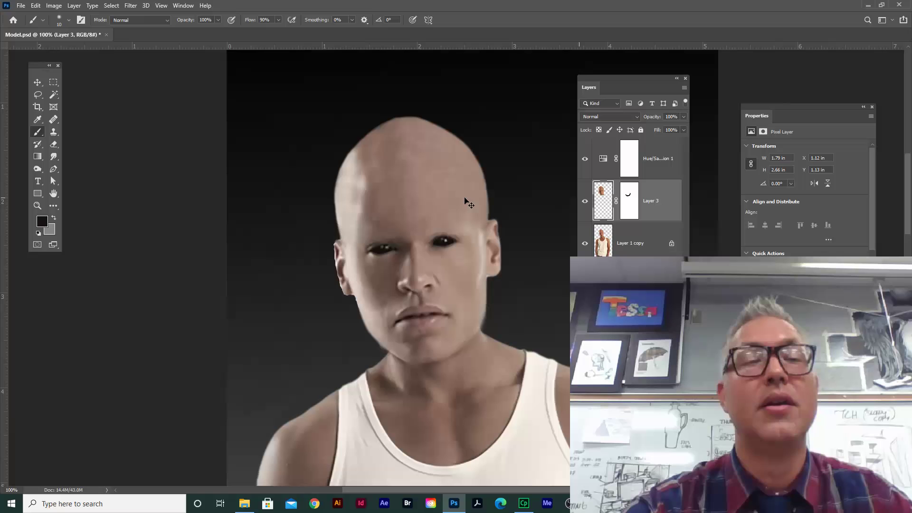
key(ctrl+minus)
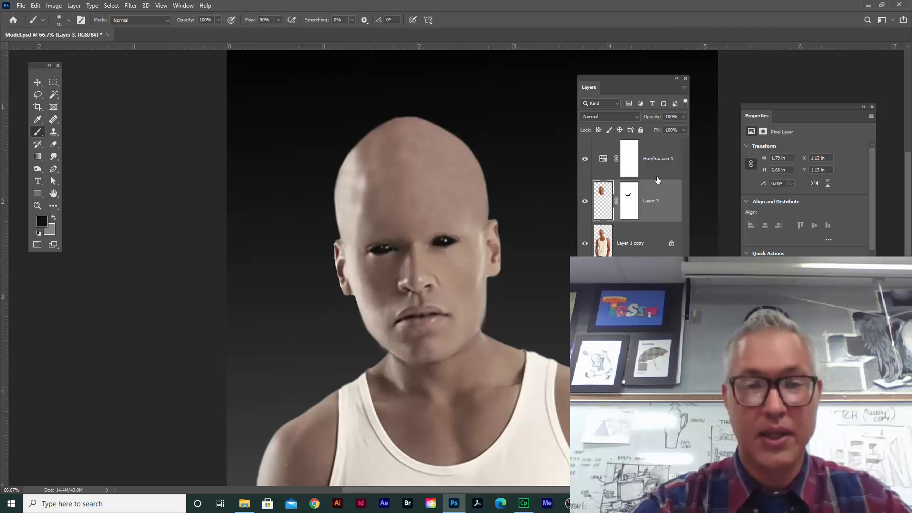
Apply Layer 3's layer mask and open the head in the Liquify filter.
right_click(630, 203)
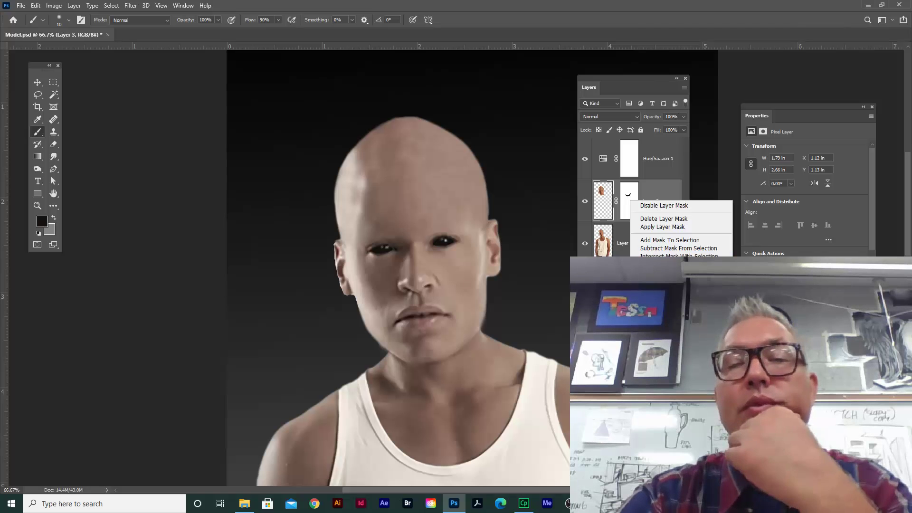
click(668, 227)
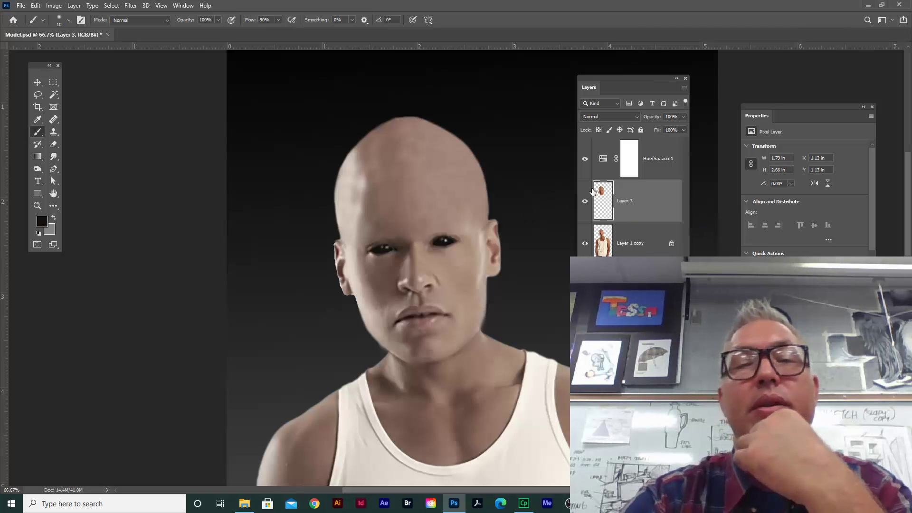
click(132, 6)
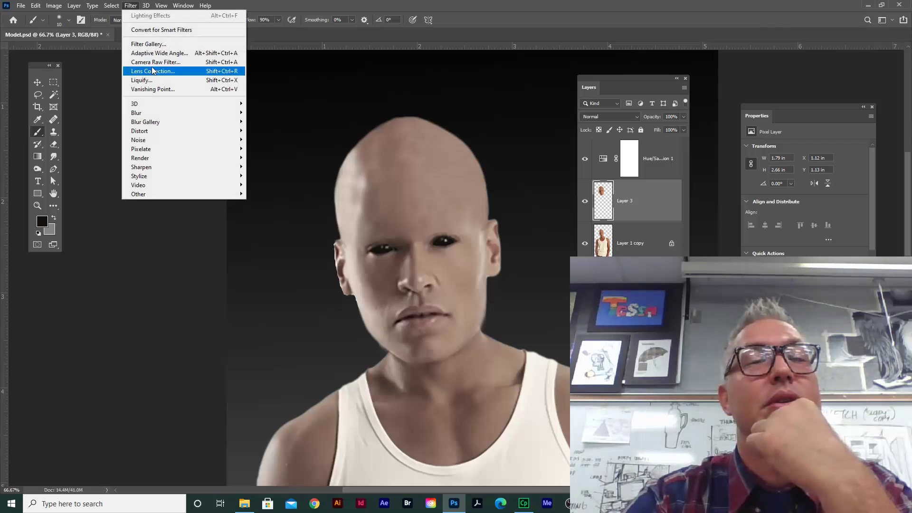
click(159, 81)
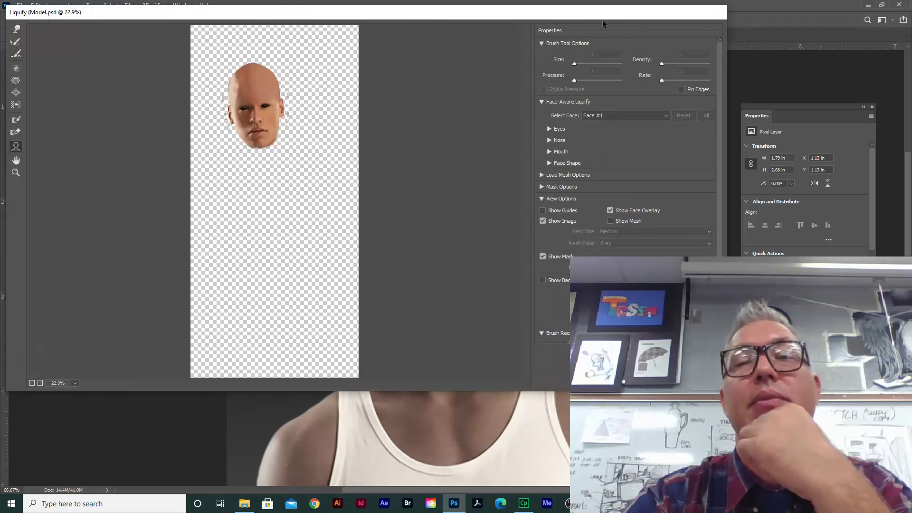
drag(603, 20, 771, 81)
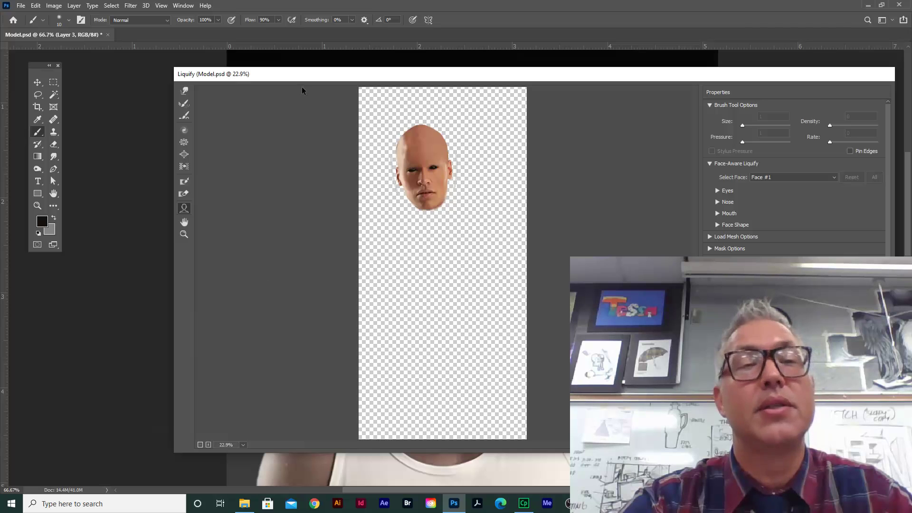
mouse_move(304, 78)
mouse_down()
mouse_move(284, 78)
mouse_move(377, 77)
mouse_up()
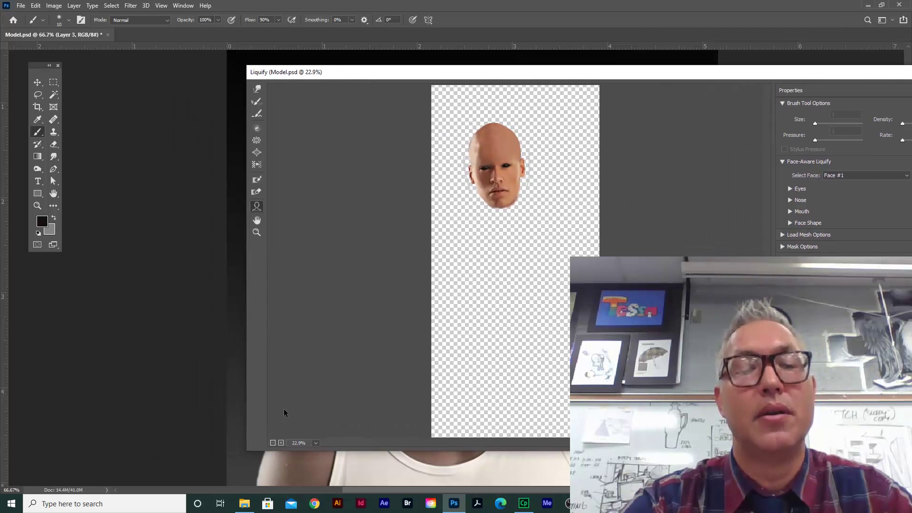
Enlarge the eyes with Liquify's Face tool: size 100 and width 78 for the first eye, size 100, height 100 and tilt 44 for the second.
click(282, 443)
click(282, 443)
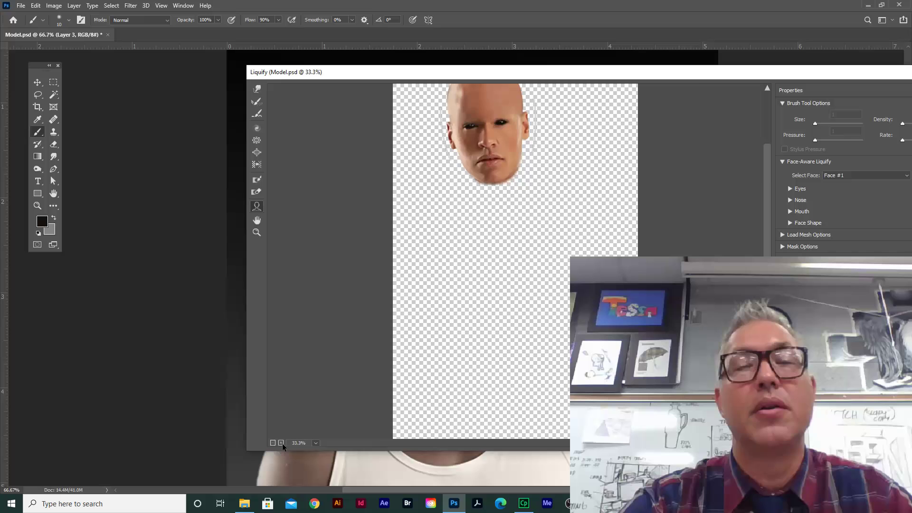
click(282, 443)
click(282, 443)
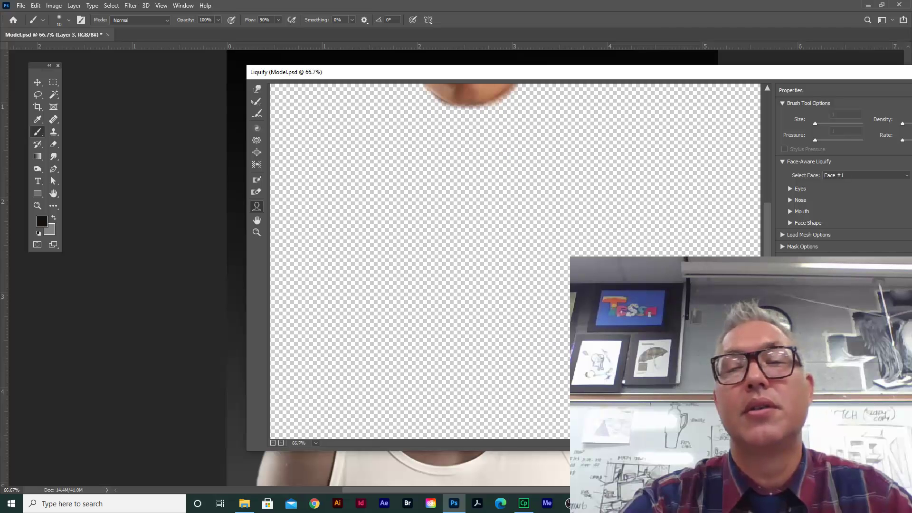
scroll(740, 193, up, 5)
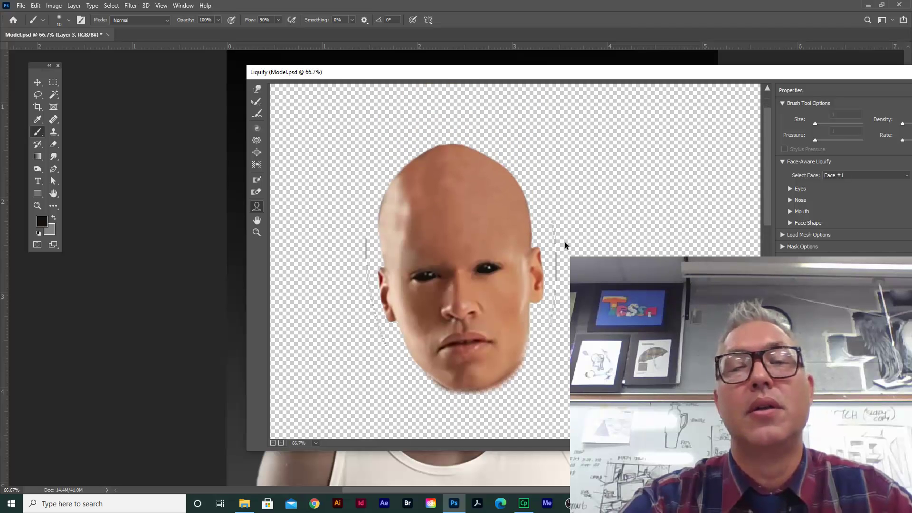
mouse_move(424, 276)
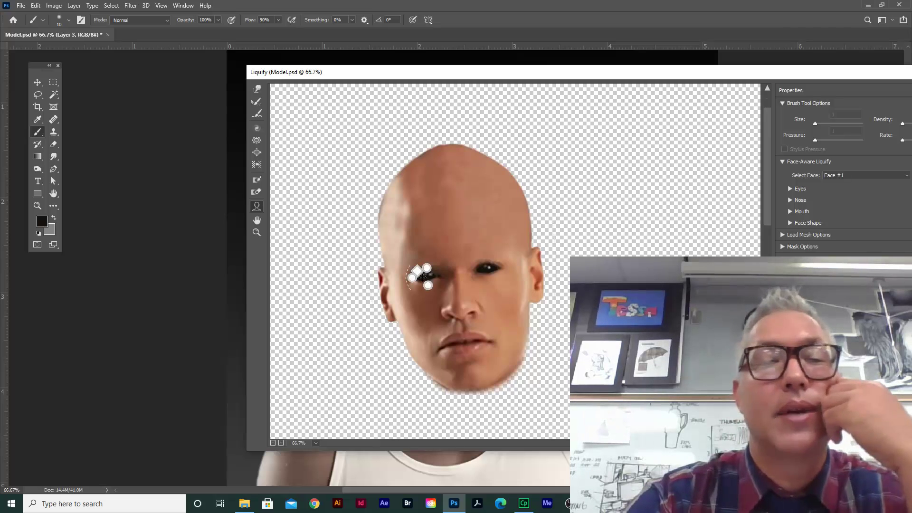
drag(411, 278, 388, 280)
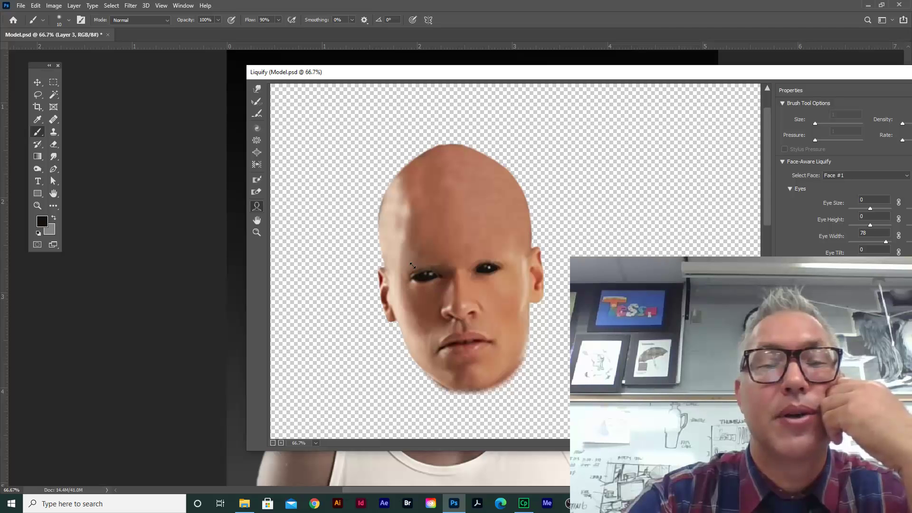
drag(407, 254, 489, 271)
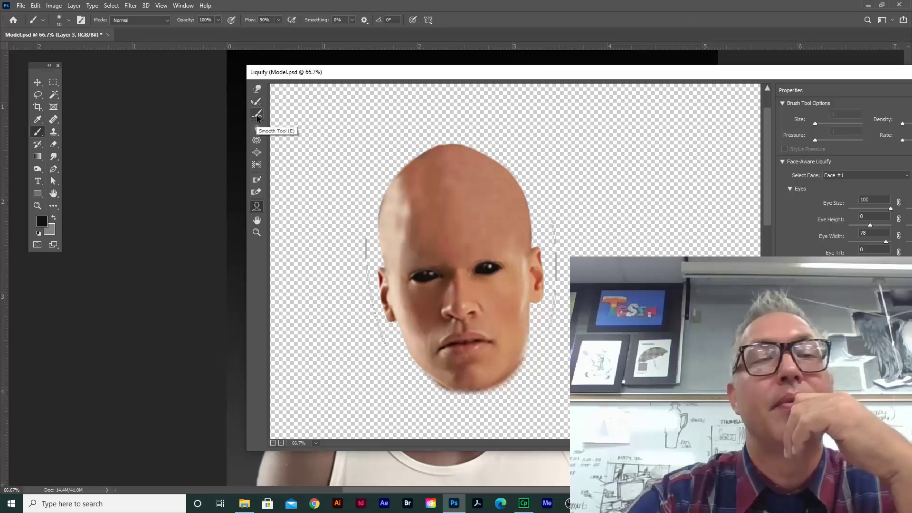
Widen the mouth and thin the lips with the Forward Warp tool at size 150 and pressure 100.
click(257, 90)
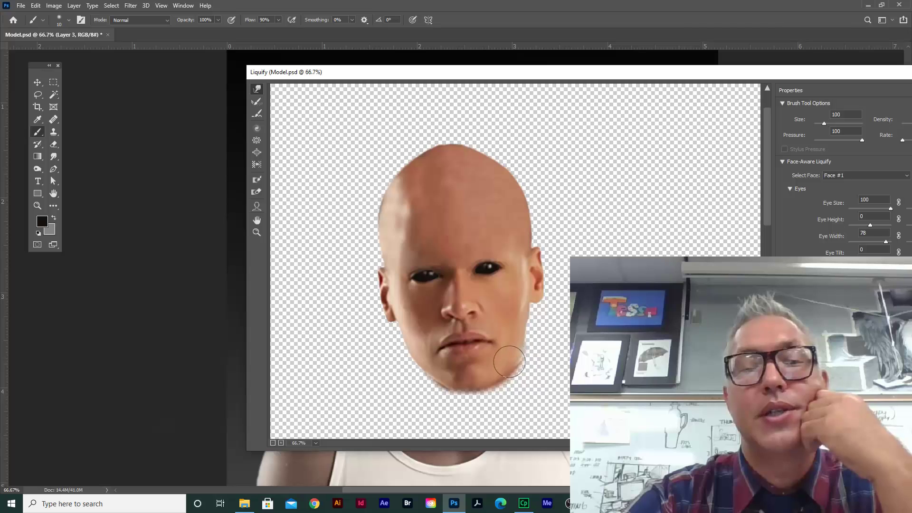
key(bracketright)
key(bracketright)
key(bracketright)
key(bracketright)
key(bracketright)
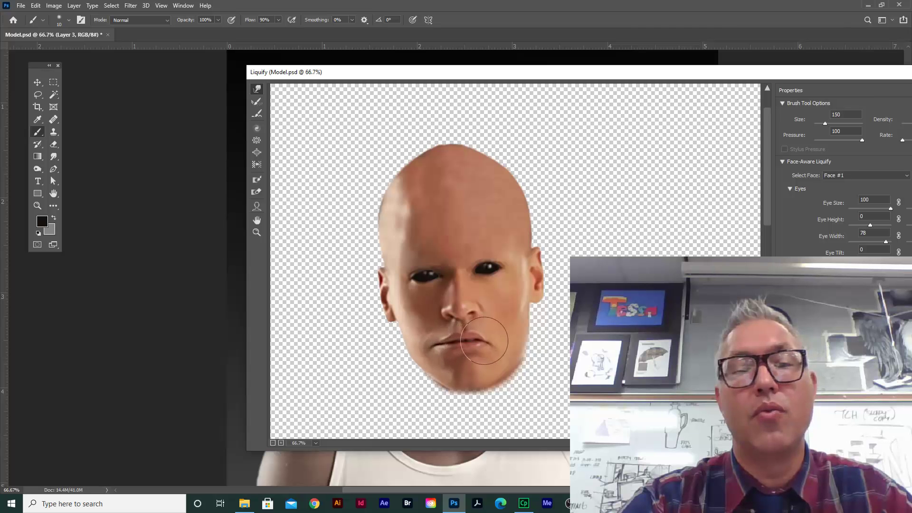
drag(484, 341, 510, 336)
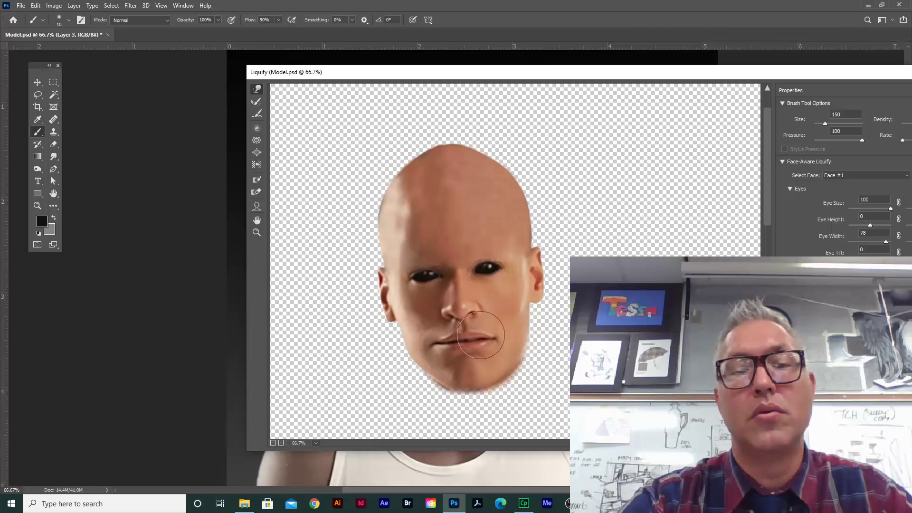
mouse_move(470, 328)
mouse_down()
mouse_move(446, 343)
mouse_move(483, 339)
mouse_up()
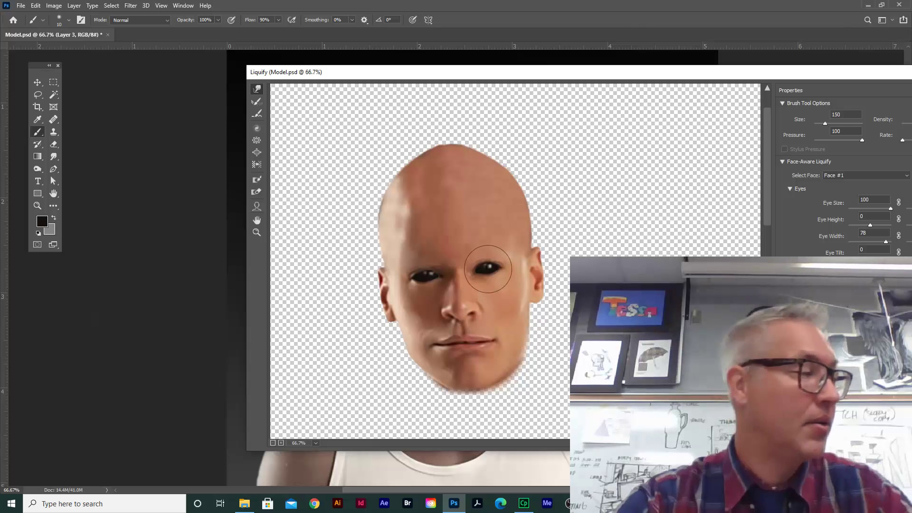
Stretch the outer corners of both eyes outward and push the lower lip up with the Forward Warp tool.
drag(489, 266, 511, 266)
drag(426, 275, 397, 277)
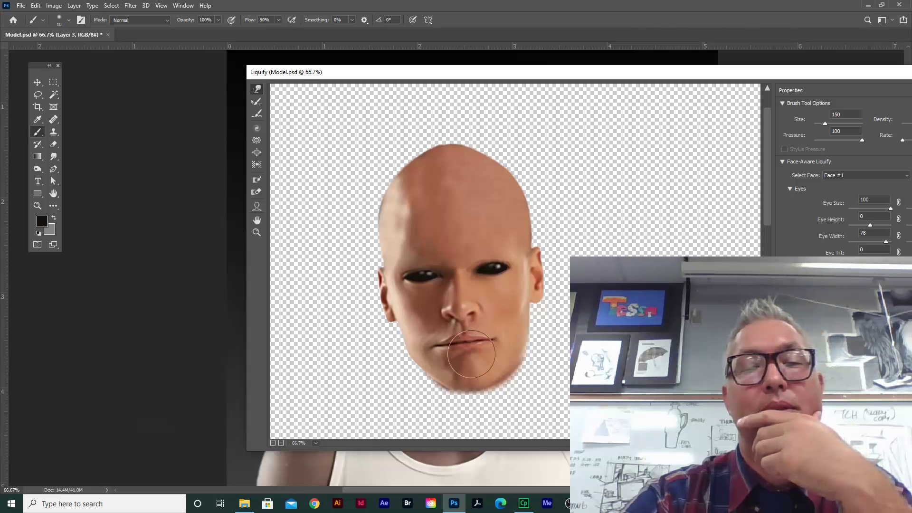
drag(459, 354, 458, 351)
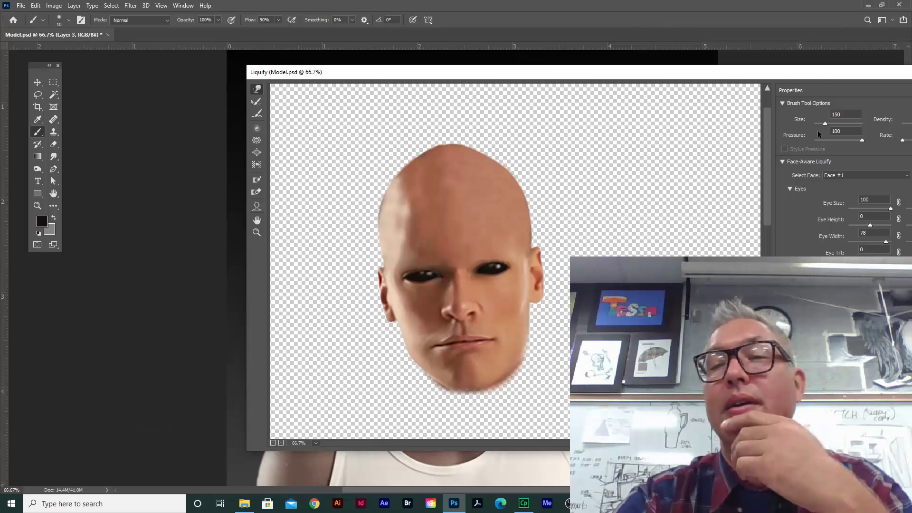
Refine the lips and eye shape, flatten the top of the skull with the Forward Warp tool, and apply the Liquify changes.
drag(812, 72, 689, 69)
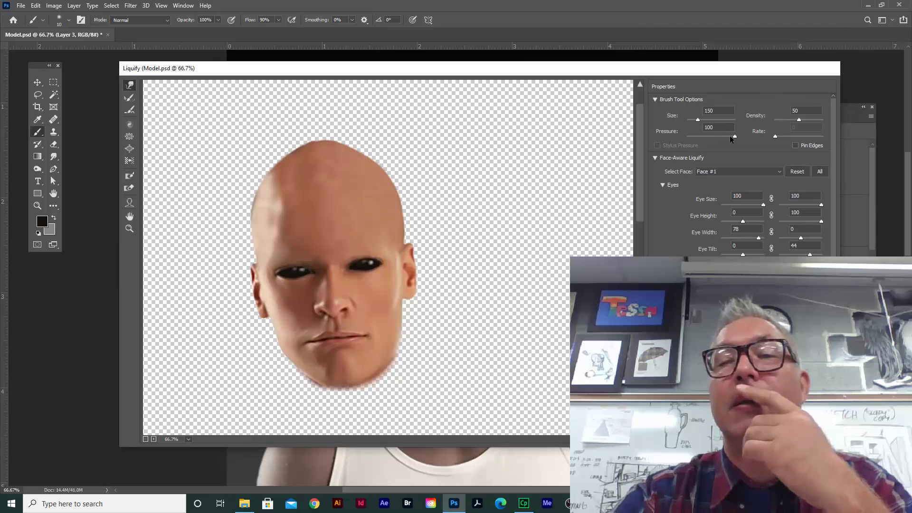
drag(505, 66, 545, 70)
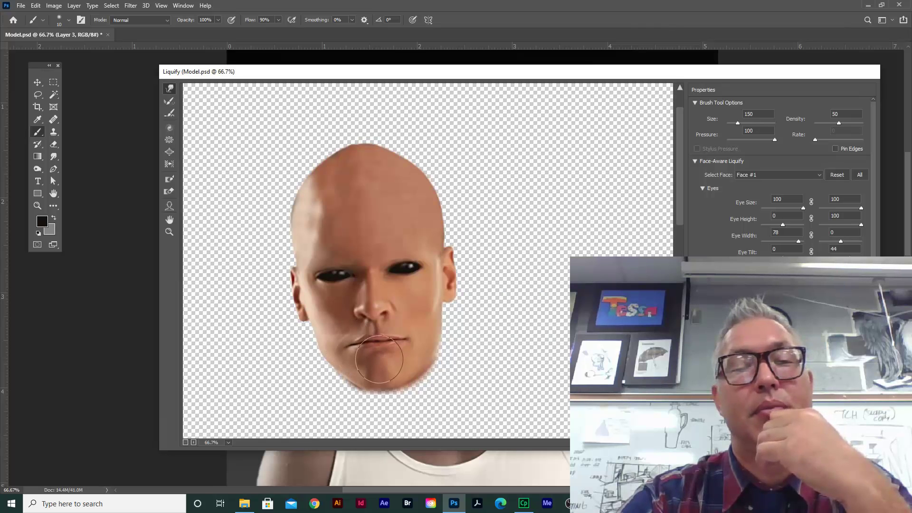
mouse_move(379, 359)
mouse_down()
mouse_move(370, 357)
mouse_move(387, 337)
mouse_move(372, 333)
mouse_up()
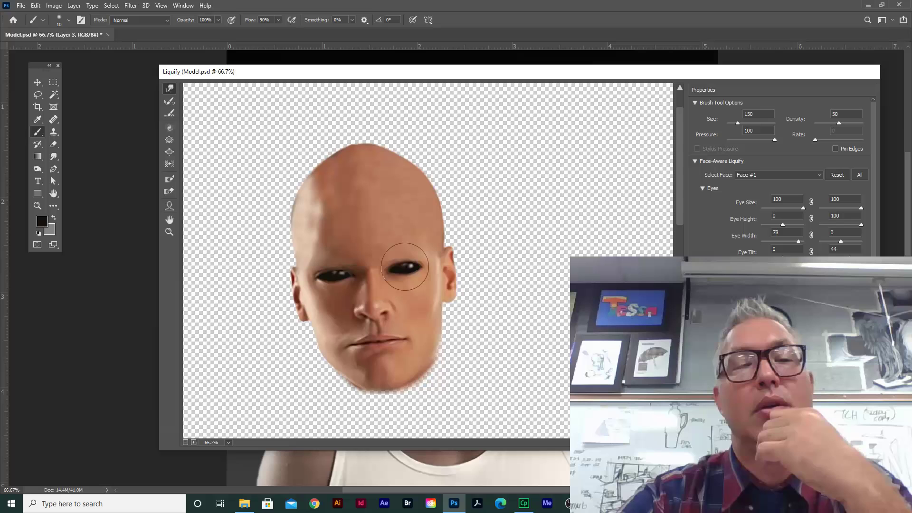
drag(403, 268, 407, 267)
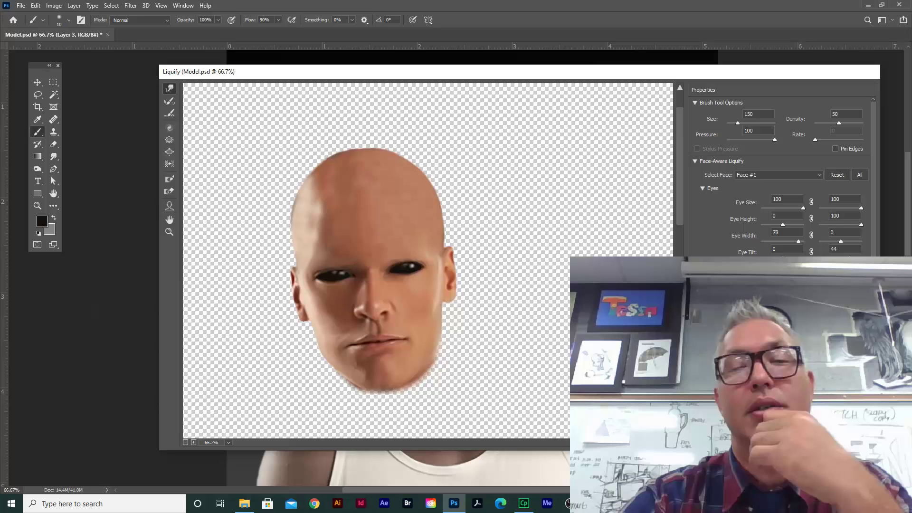
key(Return)
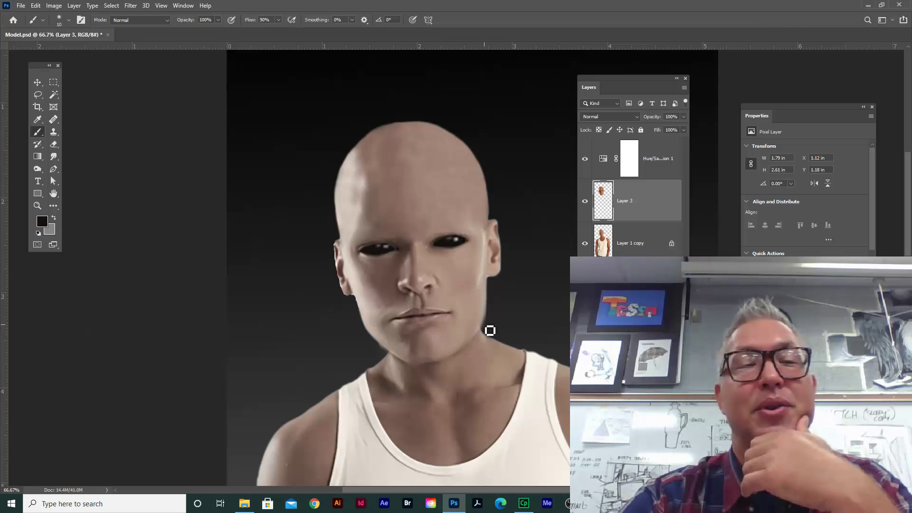
scroll(503, 350, down, 1)
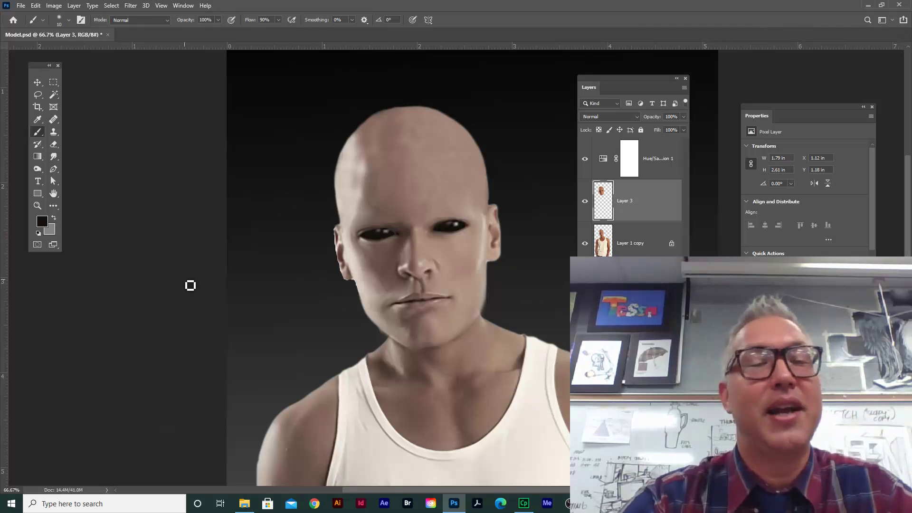
scroll(190, 285, down, 1)
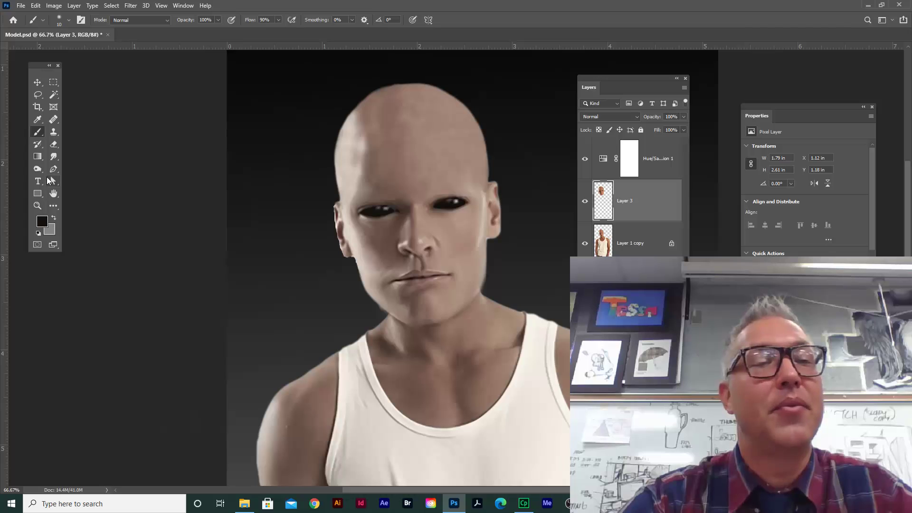
Set up the Burn tool with a 100 px soft brush, airbrush build-up enabled and the range set to Highlights.
click(39, 175)
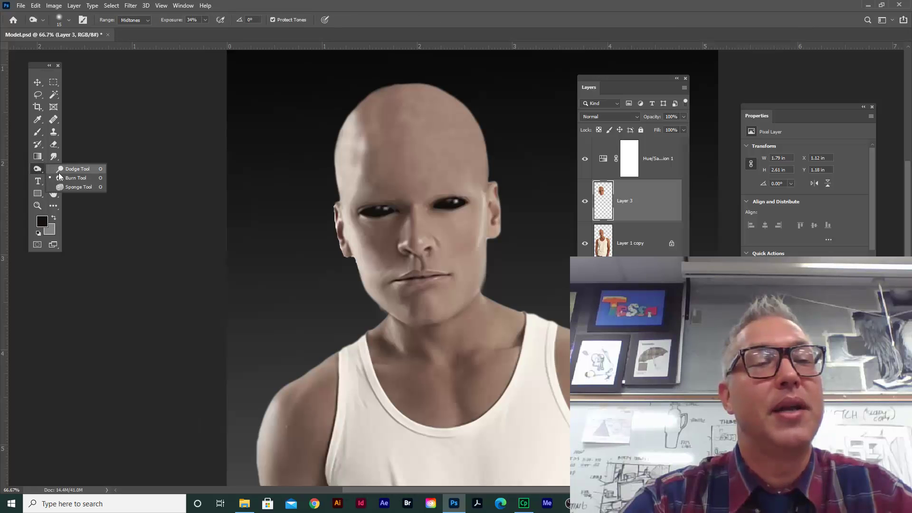
click(65, 178)
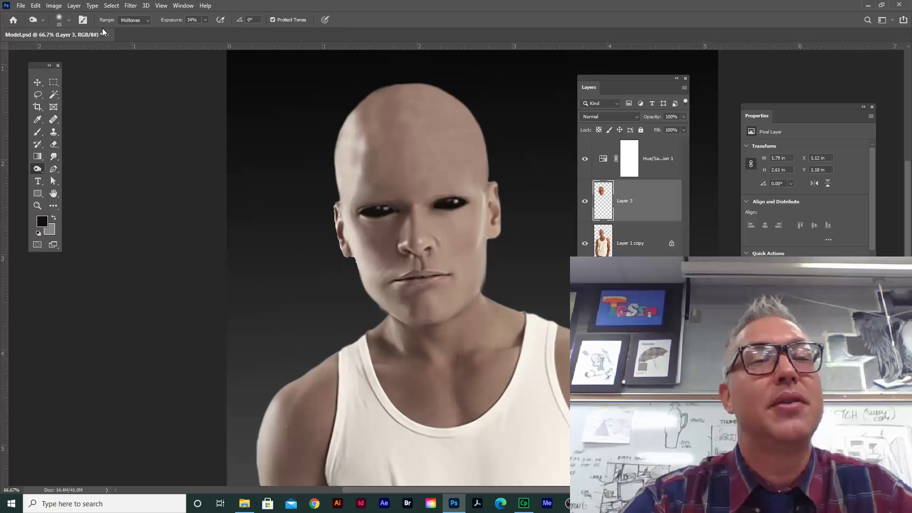
click(224, 19)
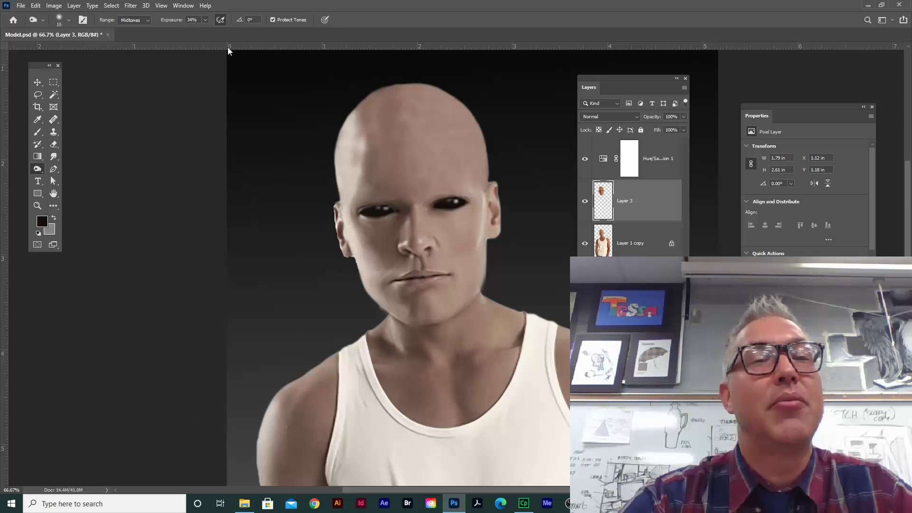
key(bracketright)
key(bracketright)
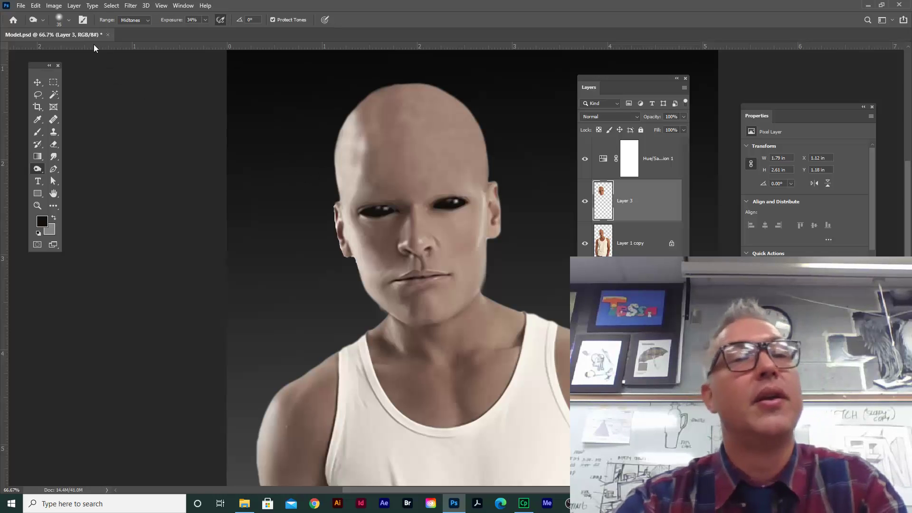
click(292, 13)
key(bracketright)
key(bracketright)
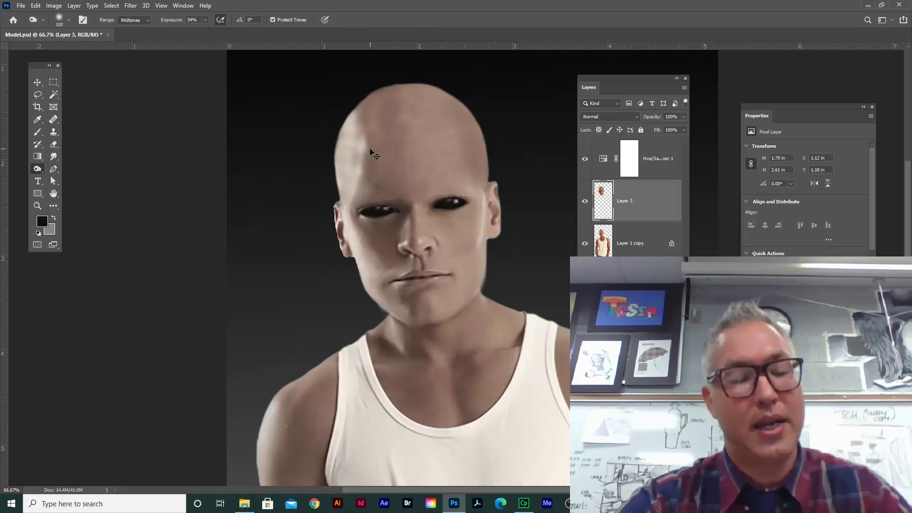
click(146, 21)
click(142, 43)
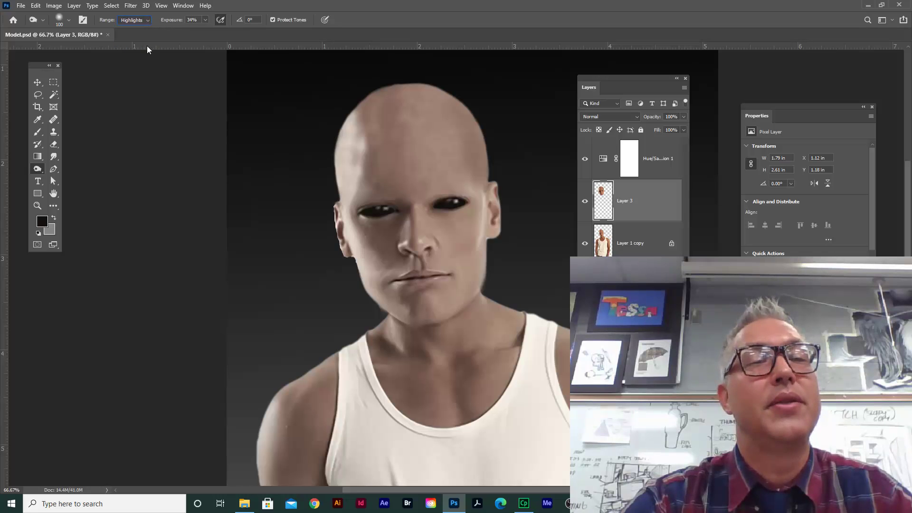
Burn the highlights on Layer 3 along the side of the skull, the ear edge, and the opposite cheek and jaw.
mouse_move(348, 124)
mouse_down()
mouse_move(343, 191)
mouse_move(354, 114)
mouse_up()
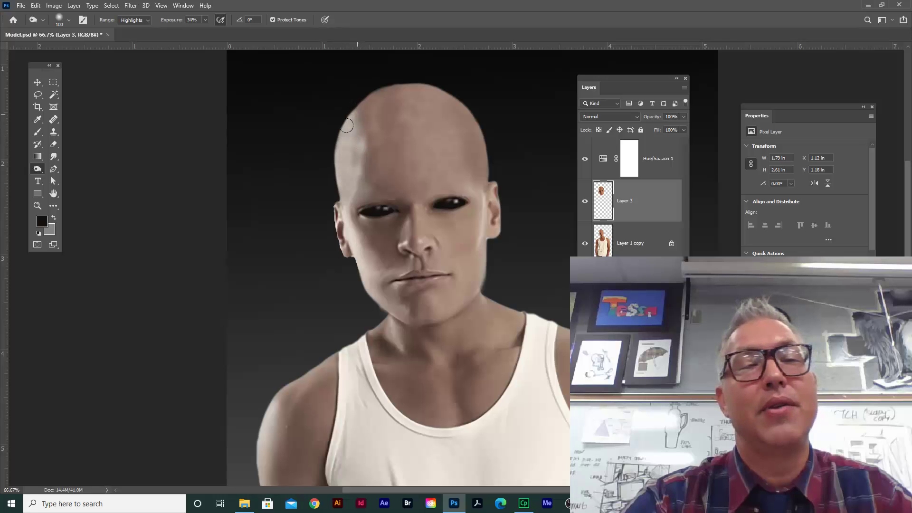
mouse_move(339, 190)
mouse_down()
mouse_move(365, 276)
mouse_move(349, 233)
mouse_up()
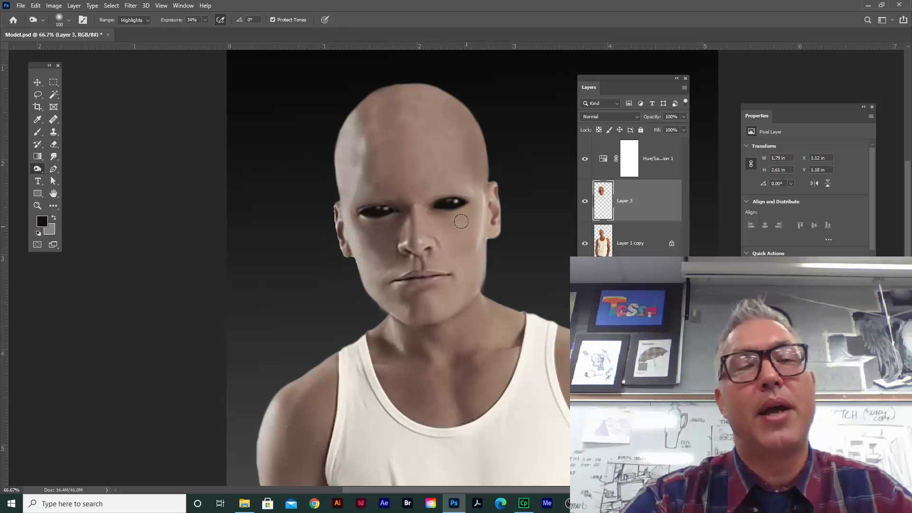
scroll(374, 303, down, 2)
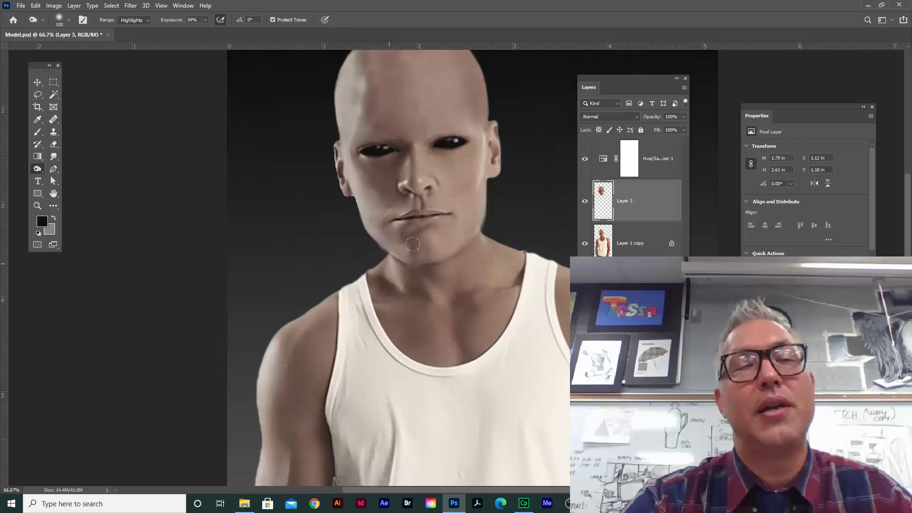
drag(478, 138, 468, 257)
scroll(534, 264, up, 1)
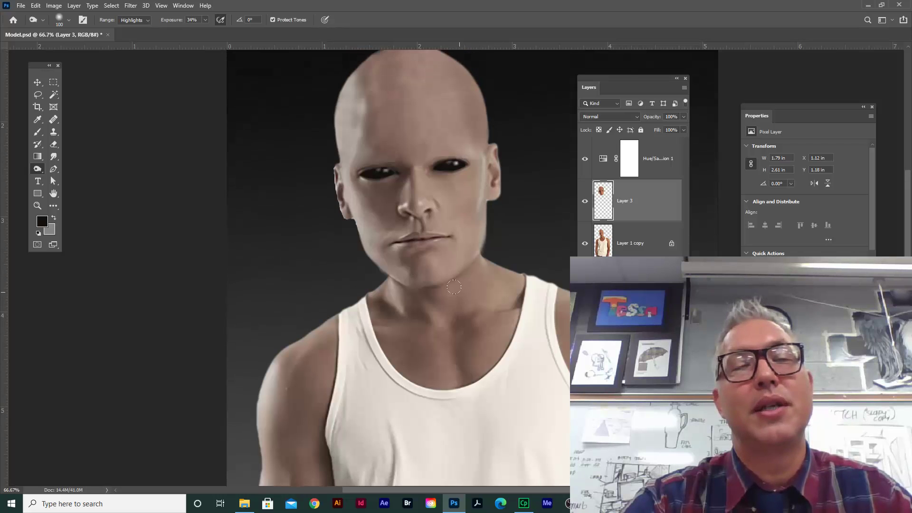
scroll(342, 297, down, 2)
scroll(314, 312, up, 1)
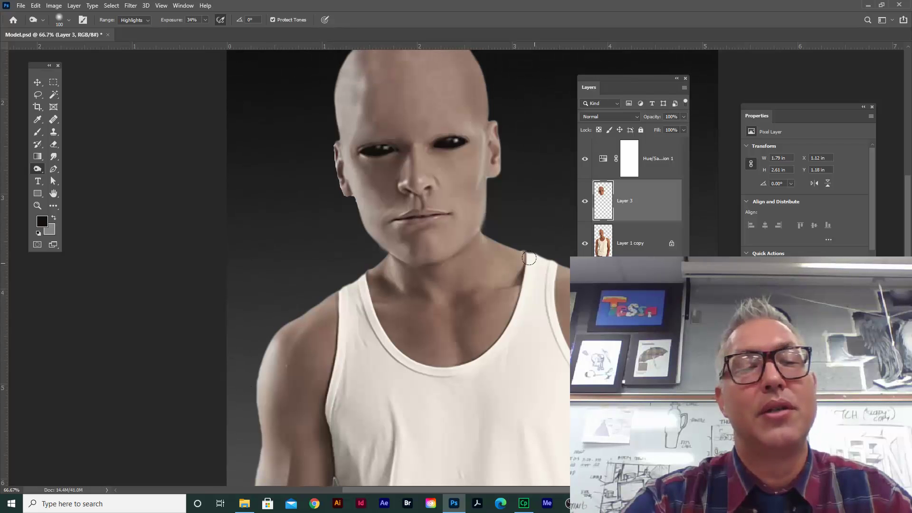
click(622, 250)
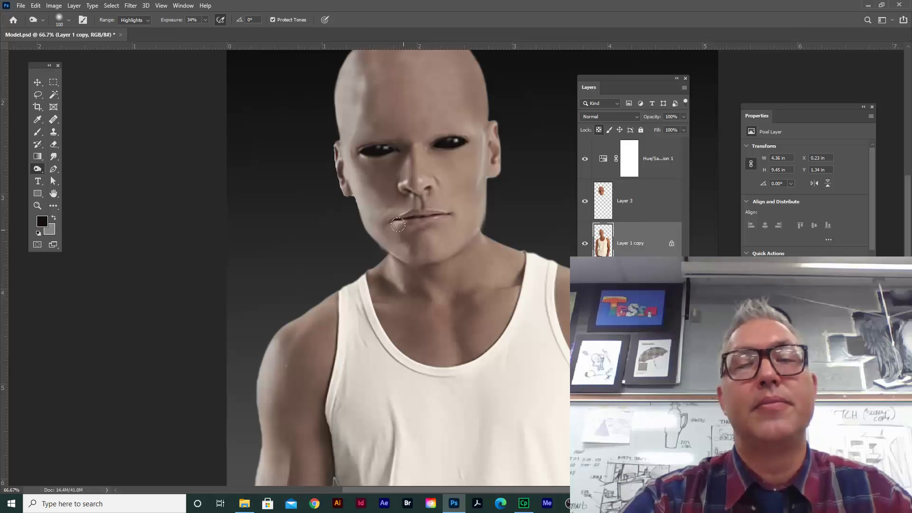
scroll(428, 219, up, 4)
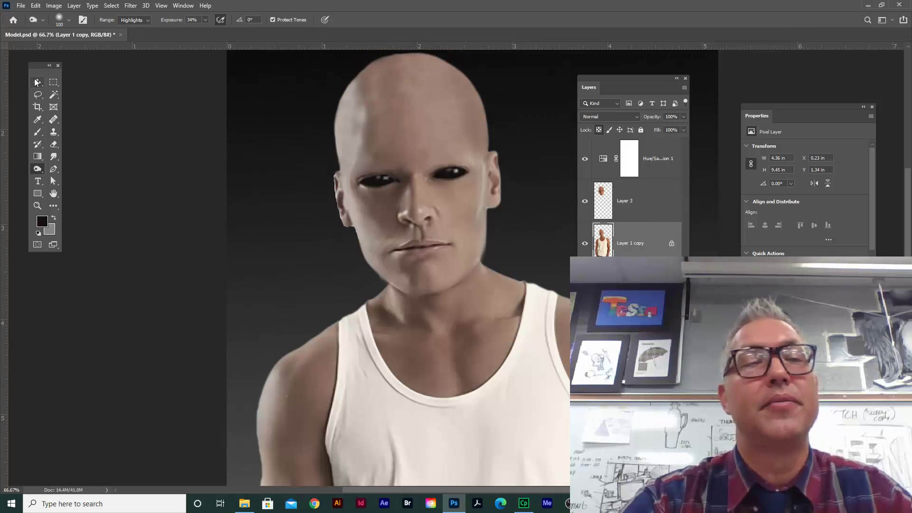
click(37, 82)
drag(461, 238, 440, 228)
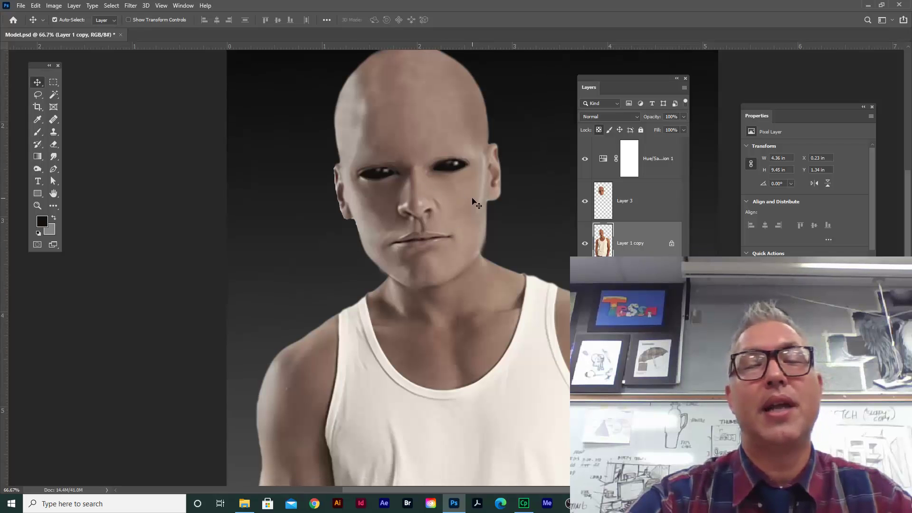
Burn the cheek and jaw on both sides of the face on Layer 3 with the range set to Midtones.
click(649, 209)
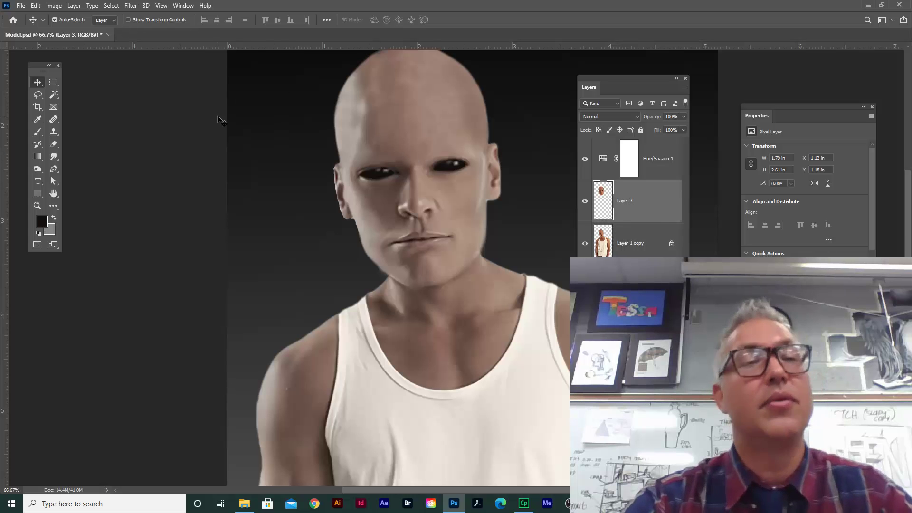
click(38, 168)
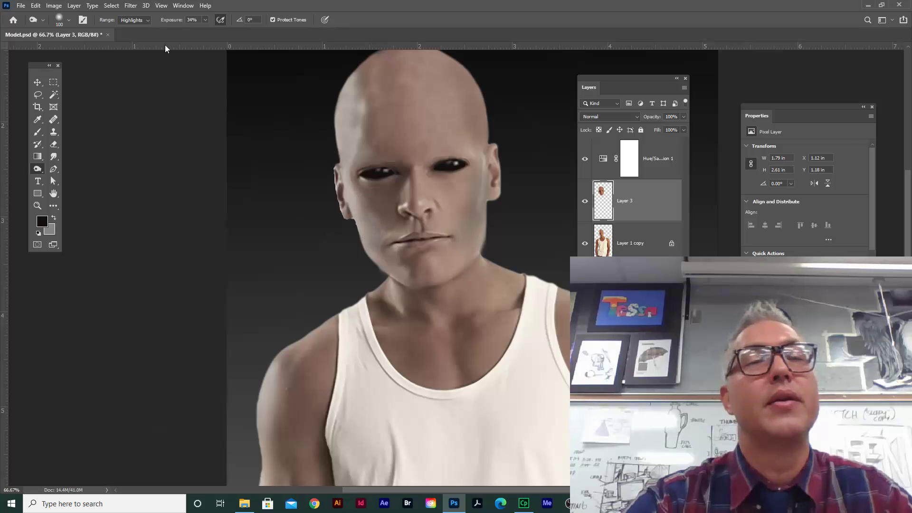
click(143, 21)
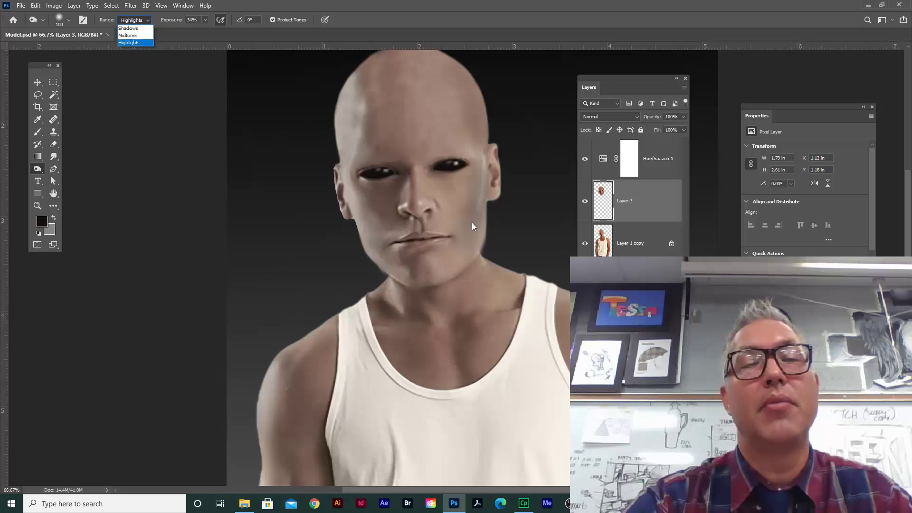
click(440, 27)
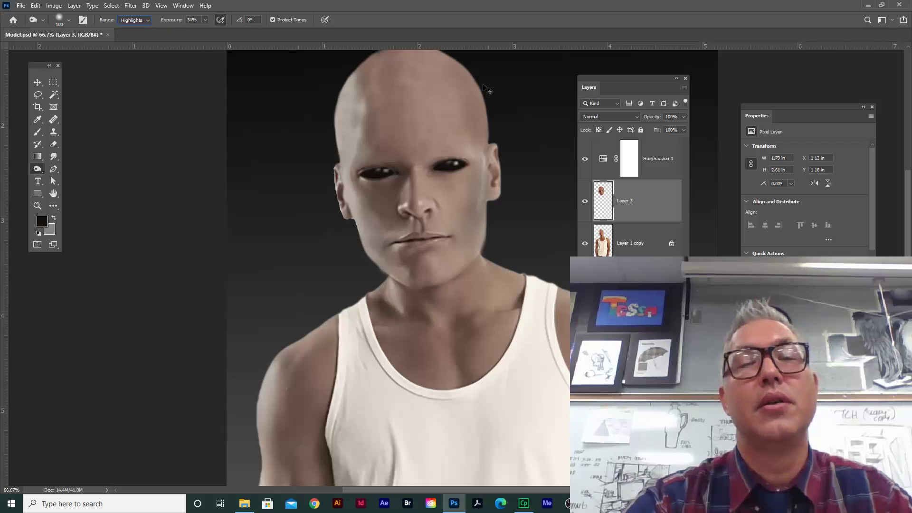
click(142, 22)
click(136, 34)
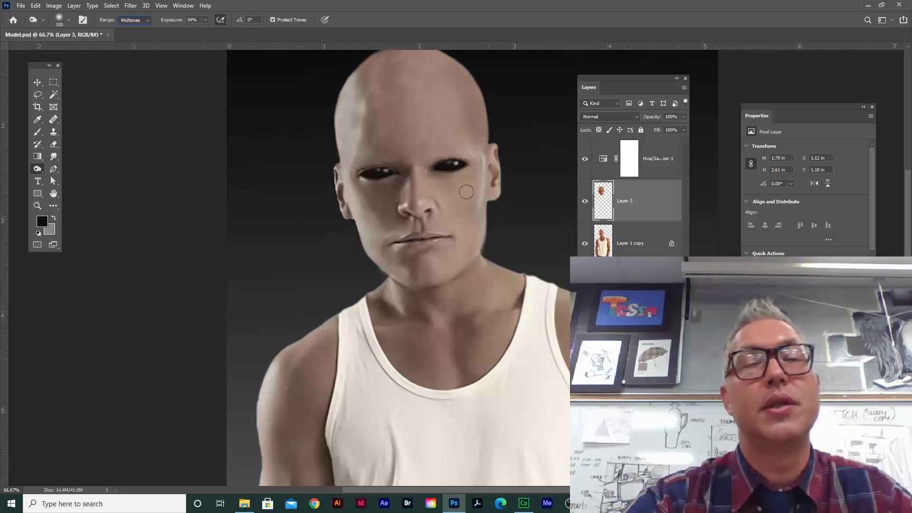
drag(473, 197, 461, 242)
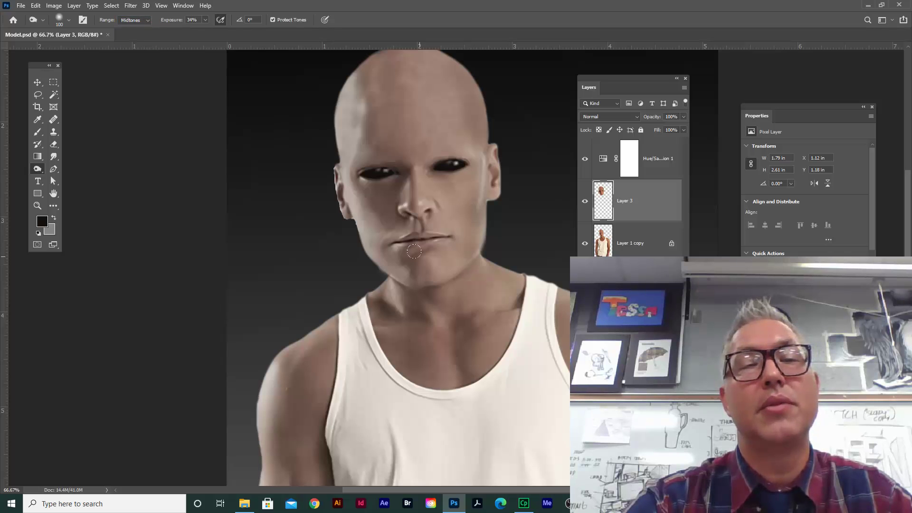
drag(361, 214, 377, 244)
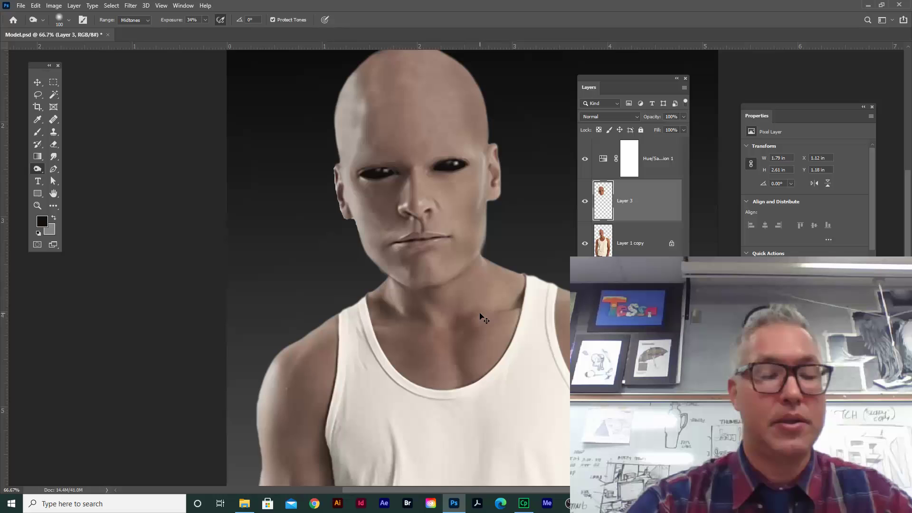
key(ctrl+minus)
key(ctrl+minus)
key(ctrl+minus)
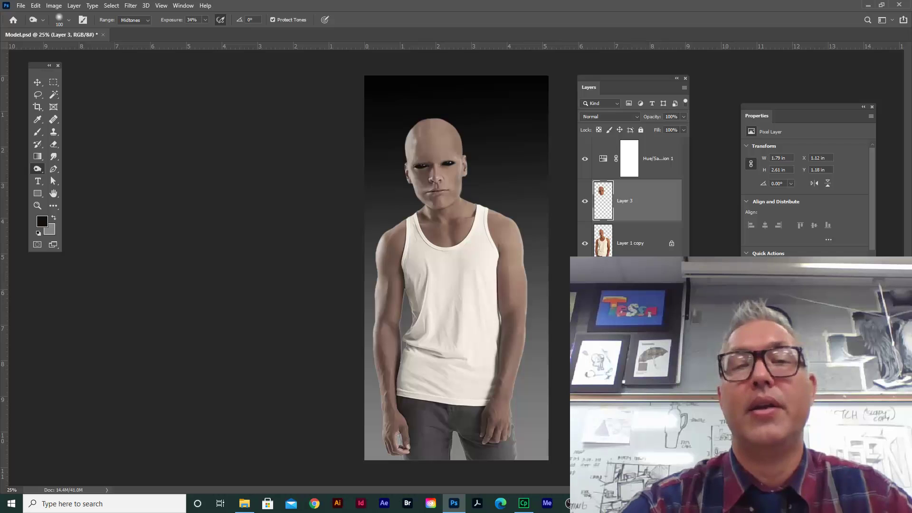
click(645, 251)
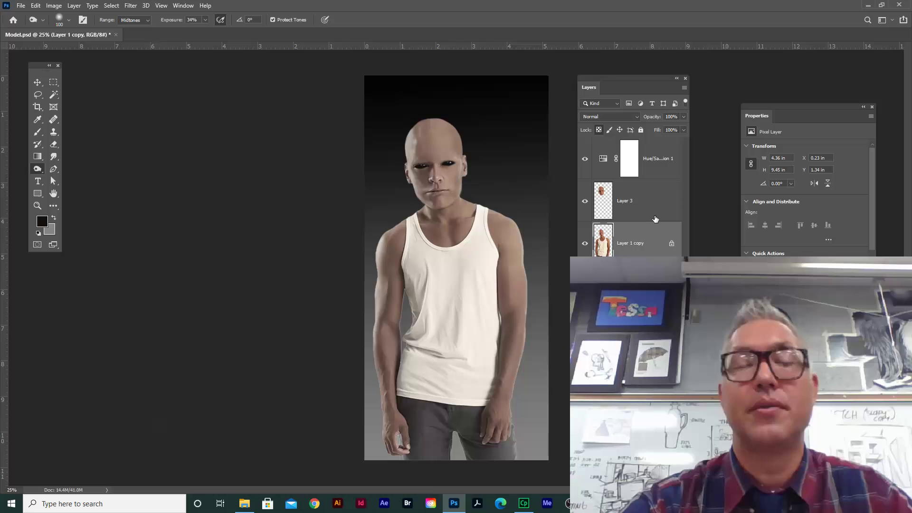
key(ctrl+shift+e)
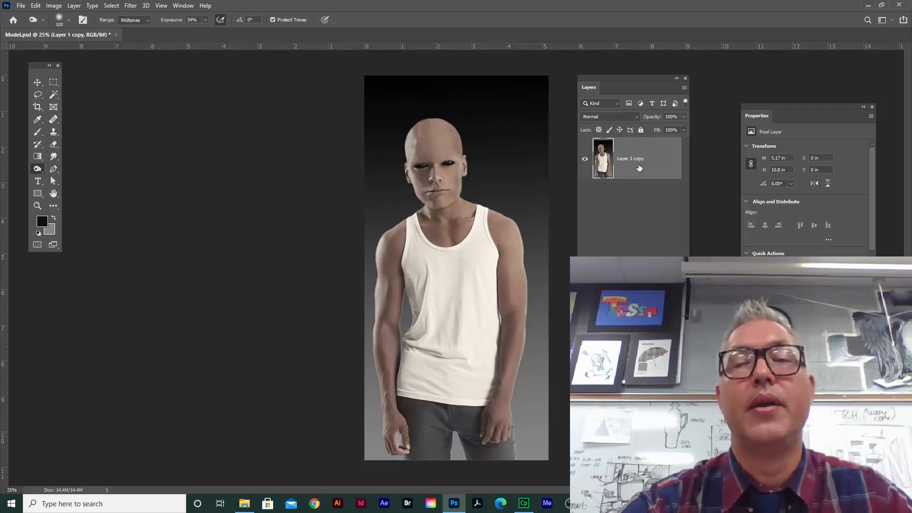
key(ctrl+z)
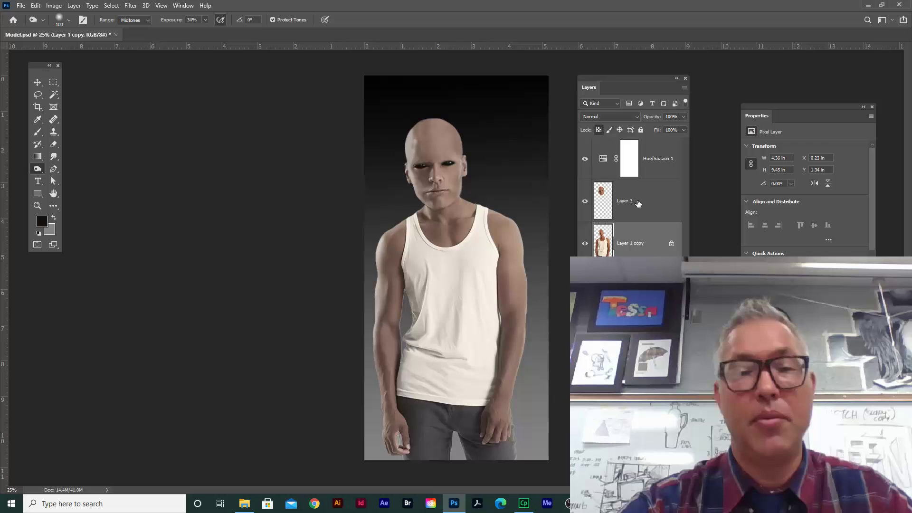
Merge the Hue/Saturation adjustment, Layer 3 and Layer 1 copy into one layer, and fully lock the gradient Layer 2.
shift+click(662, 173)
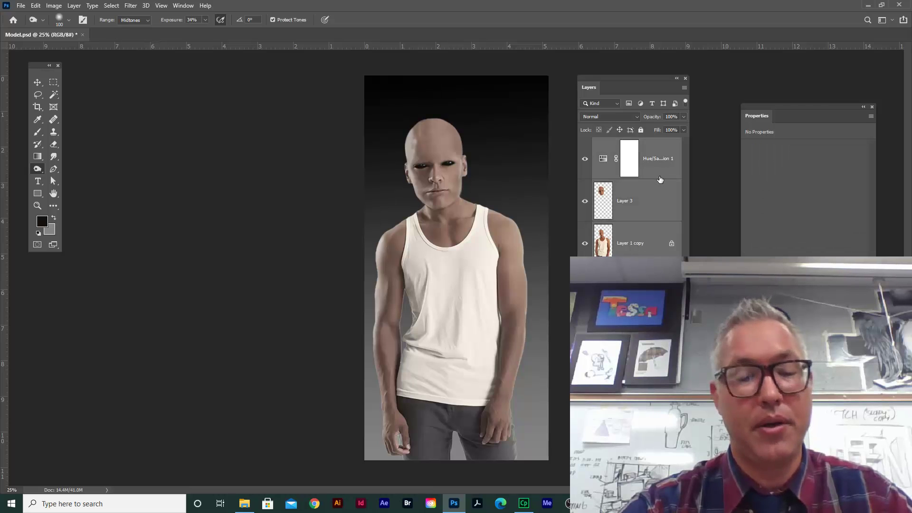
key(ctrl+e)
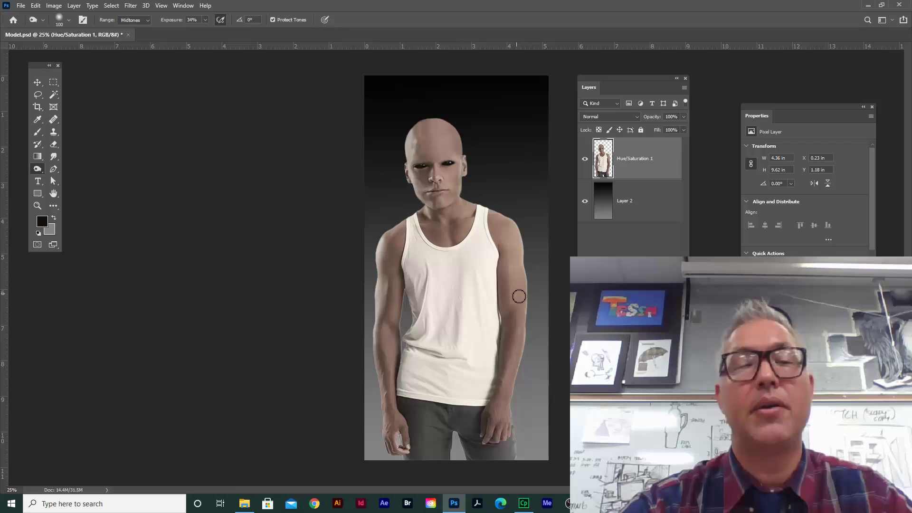
click(633, 208)
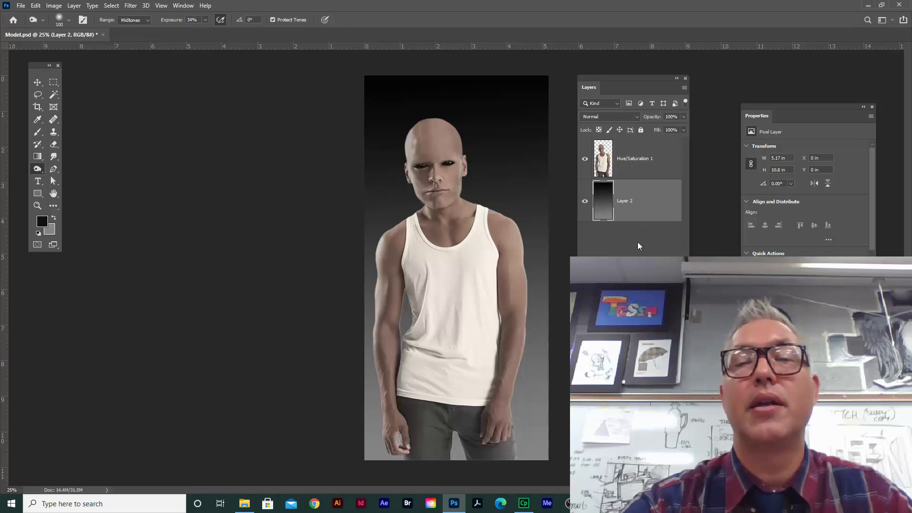
click(641, 130)
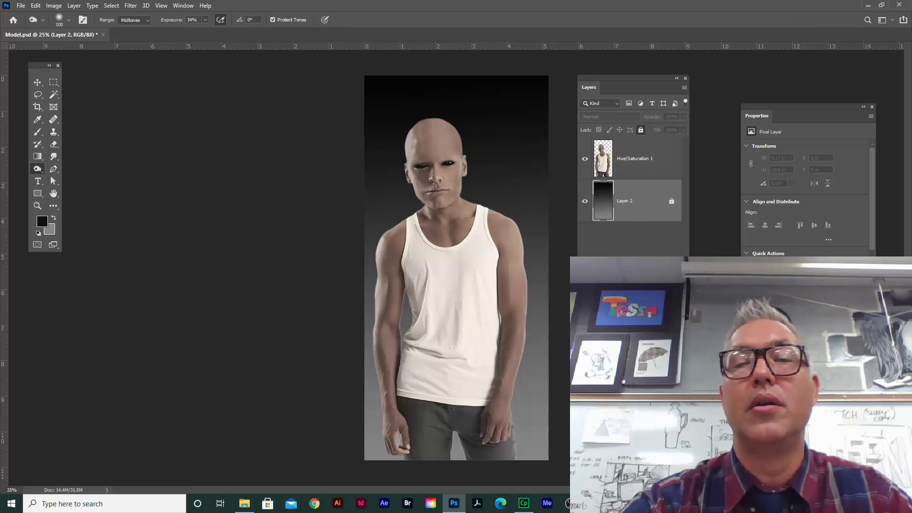
click(649, 175)
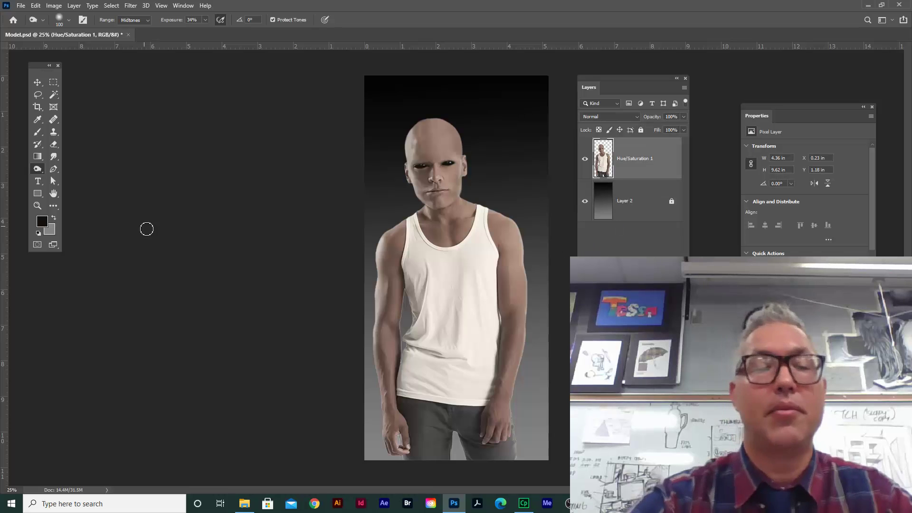
Place the alien skin image as an embedded object above the merged figure and position it over the head and shoulders.
click(21, 6)
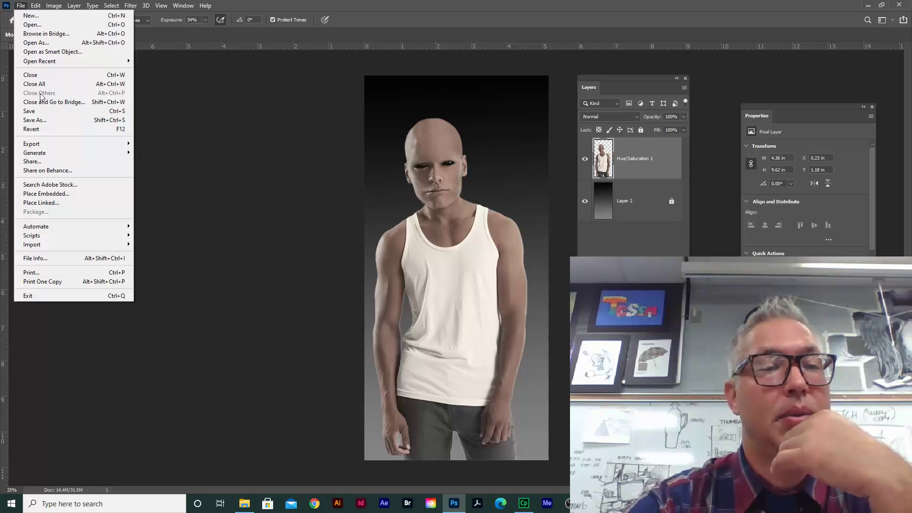
click(46, 194)
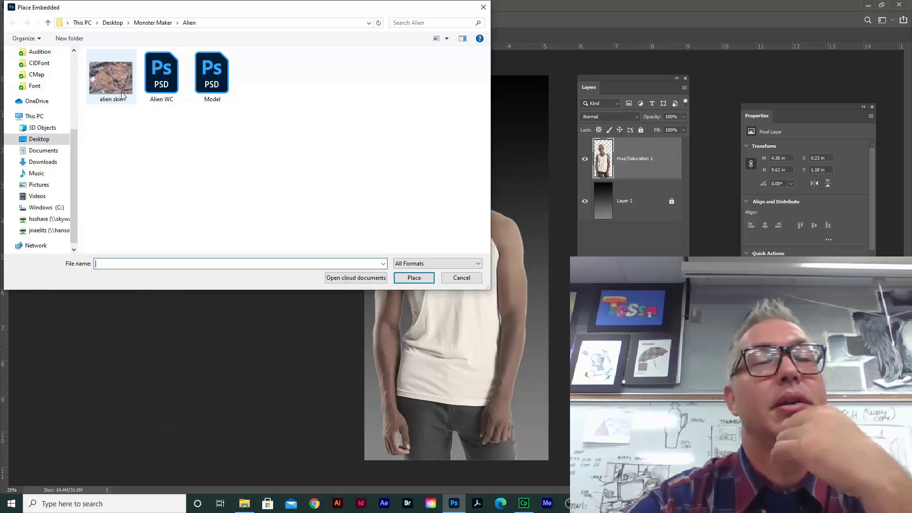
click(121, 94)
double_click(122, 94)
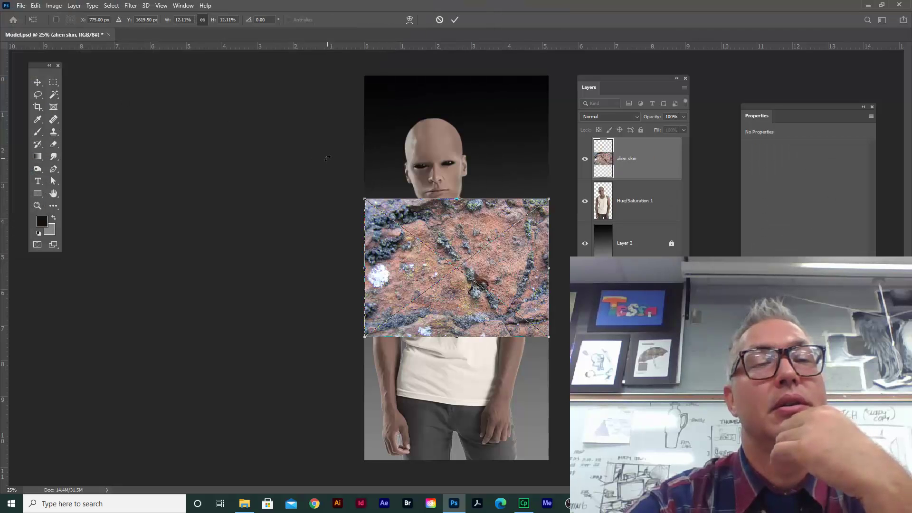
drag(457, 234, 455, 141)
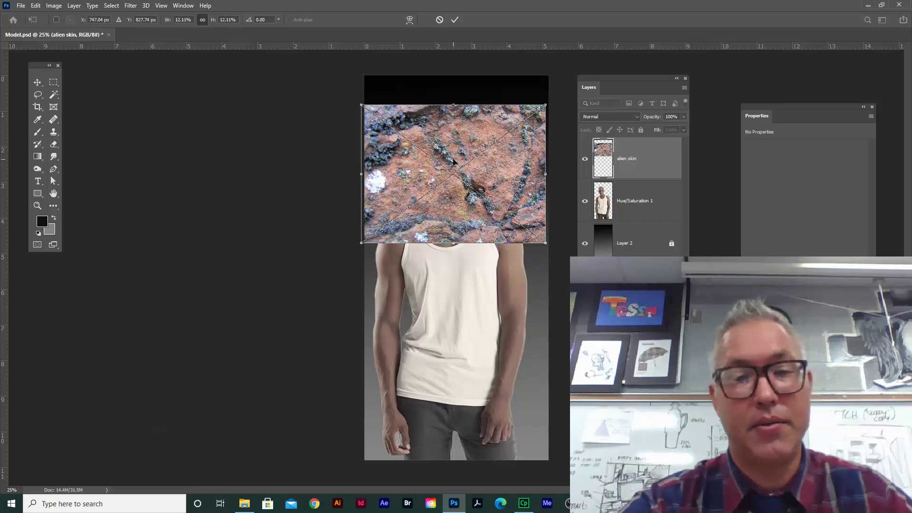
key(Return)
key(o)
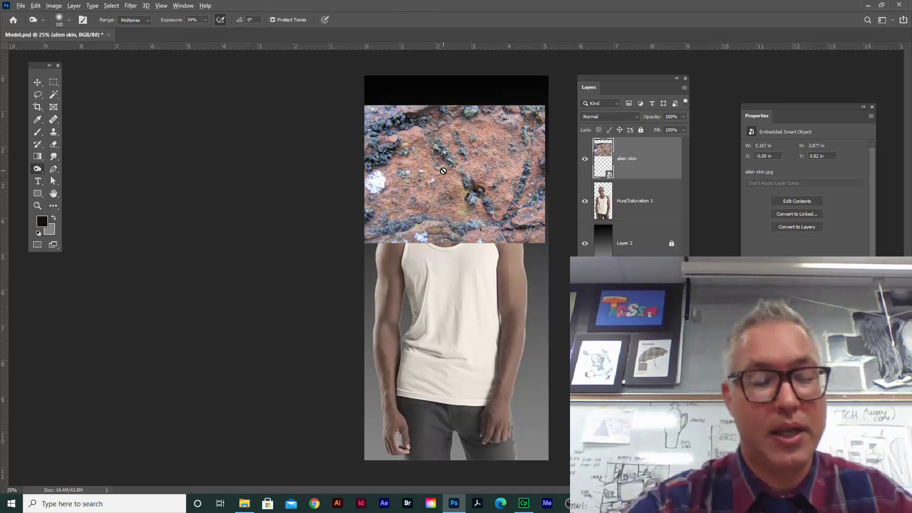
Duplicate the alien skin image and place the copy directly beneath the original, over the torso.
key(v)
key(alt+v)
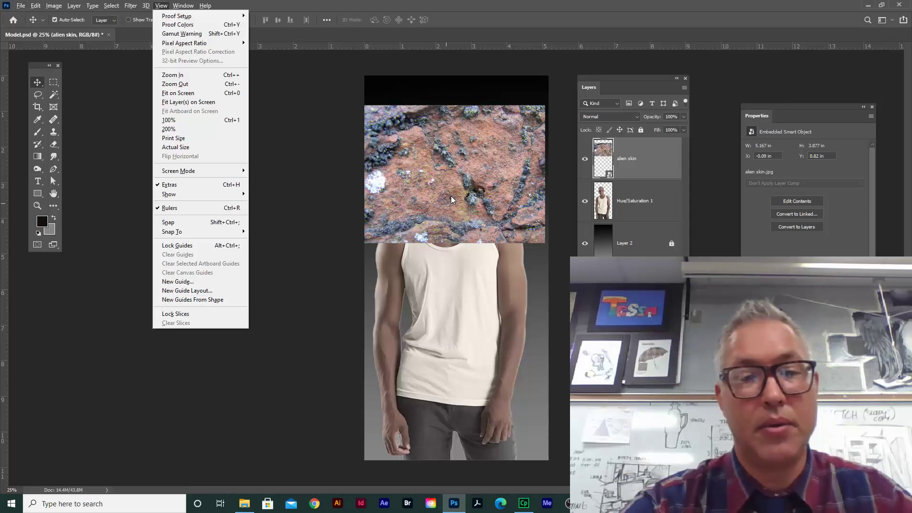
key(Escape)
drag(450, 196, 452, 334)
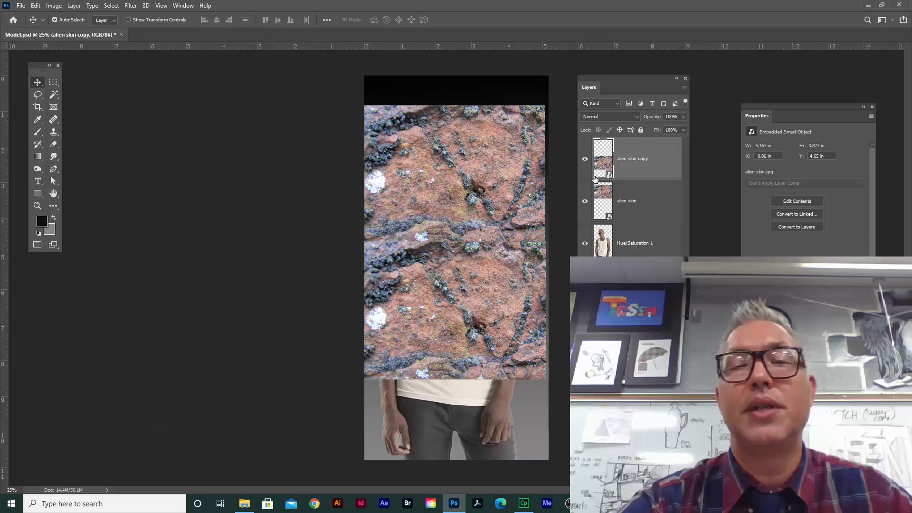
Rasterize the alien skin copy layer and the original alien skin layer.
right_click(637, 174)
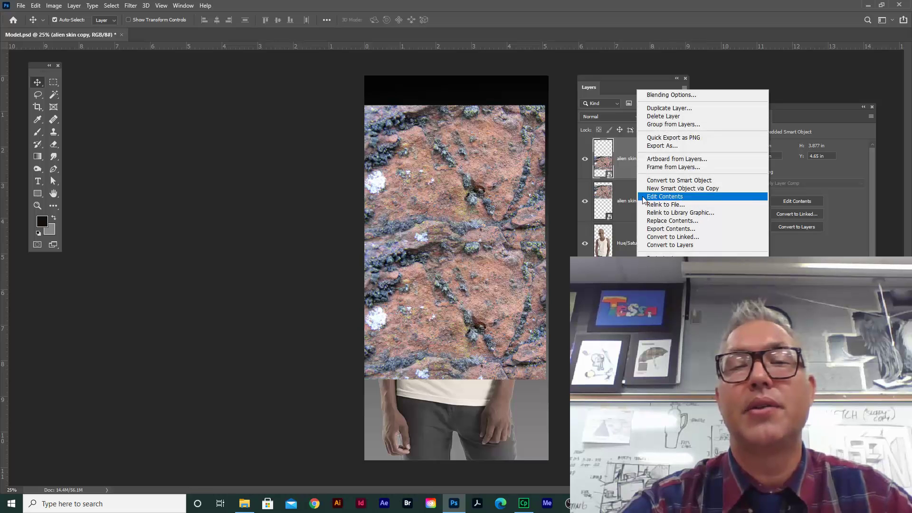
click(628, 168)
right_click(628, 168)
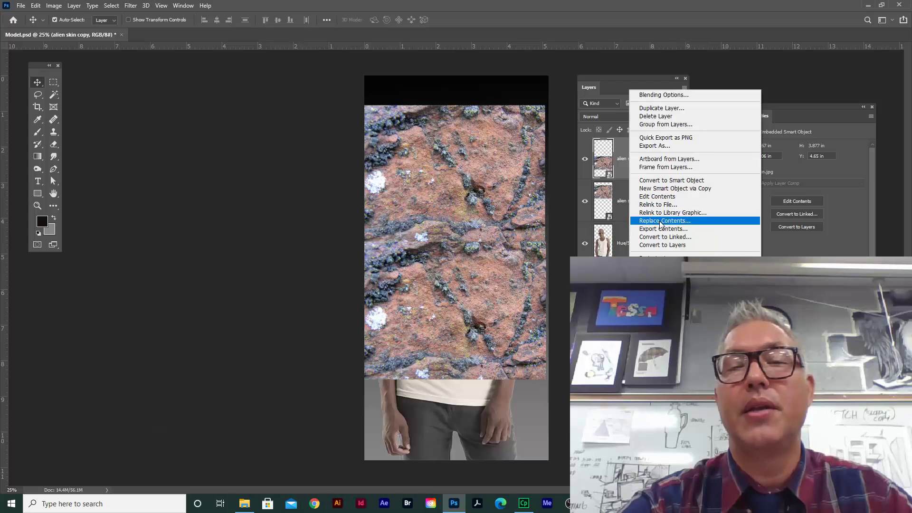
click(664, 254)
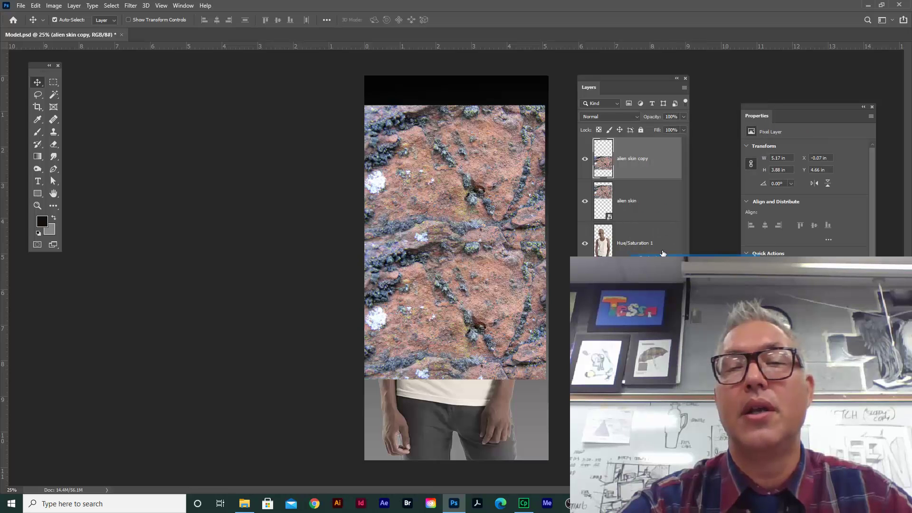
right_click(639, 198)
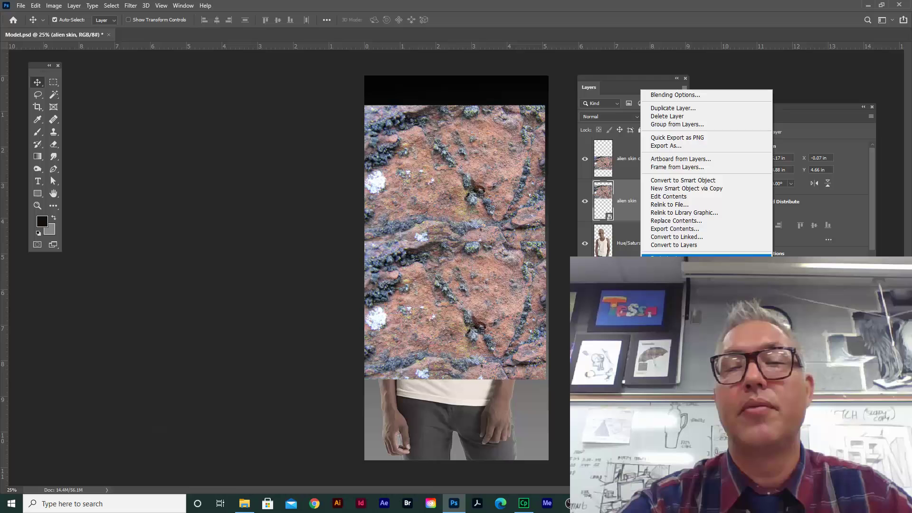
click(665, 255)
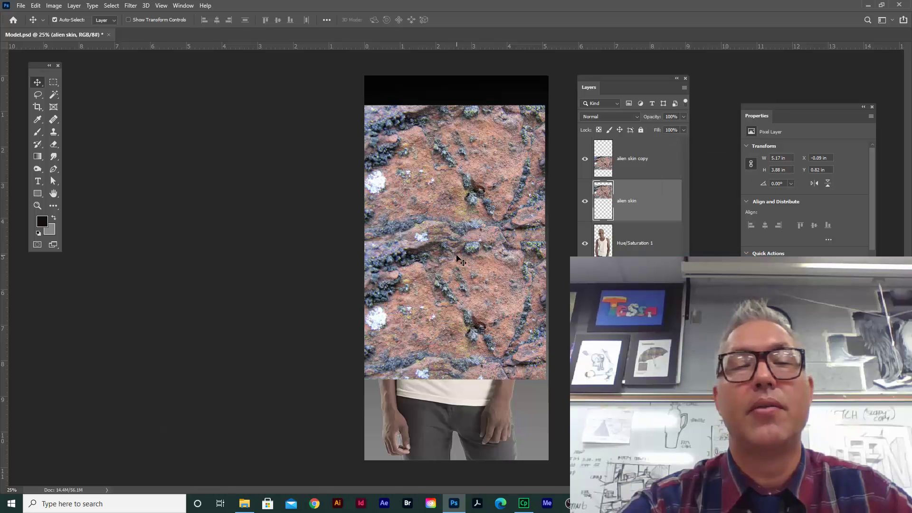
Move the alien skin copy down over the man's legs and hide that layer.
drag(457, 258, 459, 373)
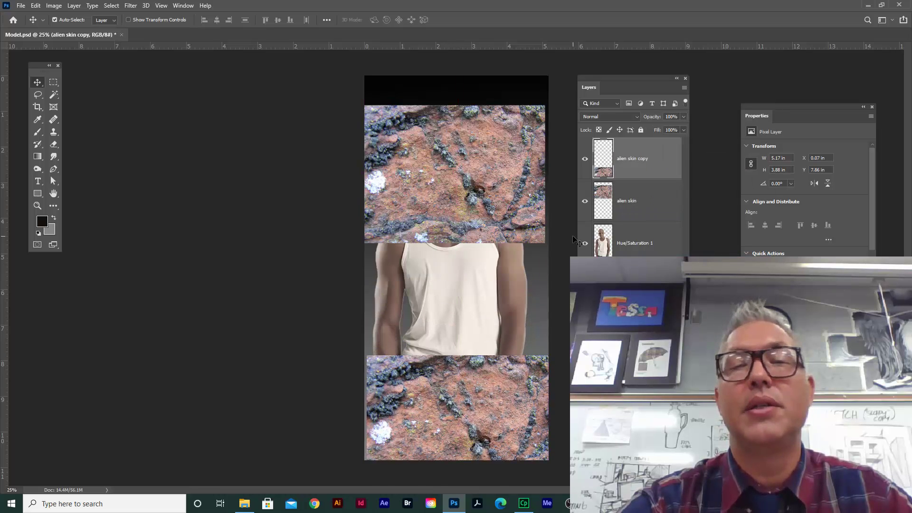
click(585, 161)
Rotate the alien skin layer about -92° and position it over the head, shoulders and chest.
drag(500, 184, 503, 291)
key(ctrl+t)
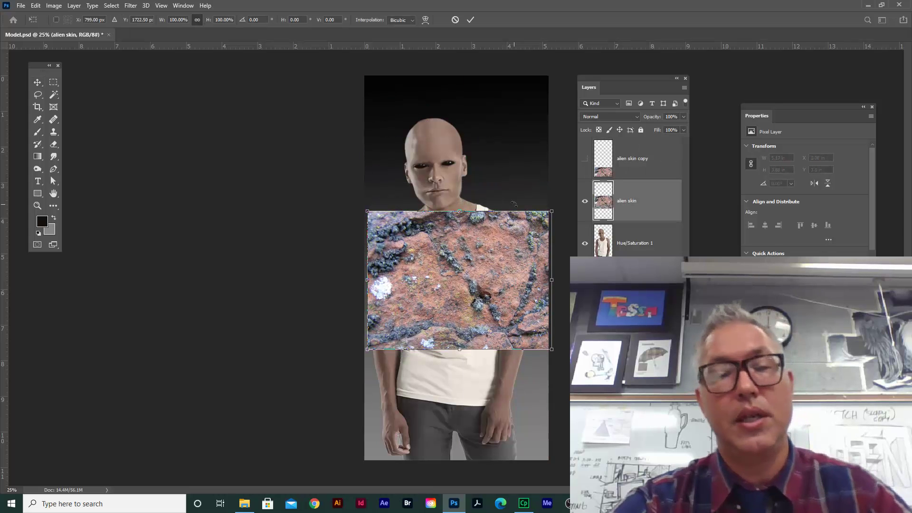
drag(550, 188, 380, 190)
drag(473, 233, 460, 146)
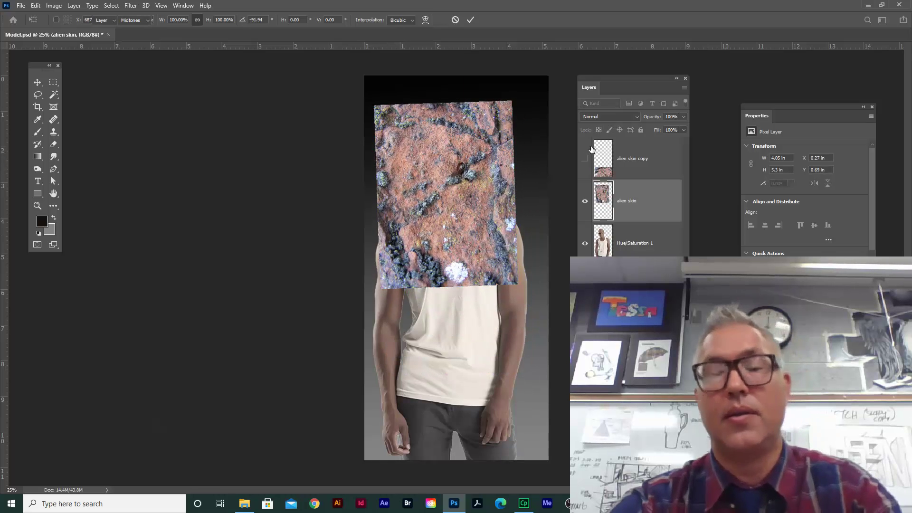
key(Return)
Set the alien skin layer's blending mode to Multiply and its opacity to 39%.
key(o)
click(600, 116)
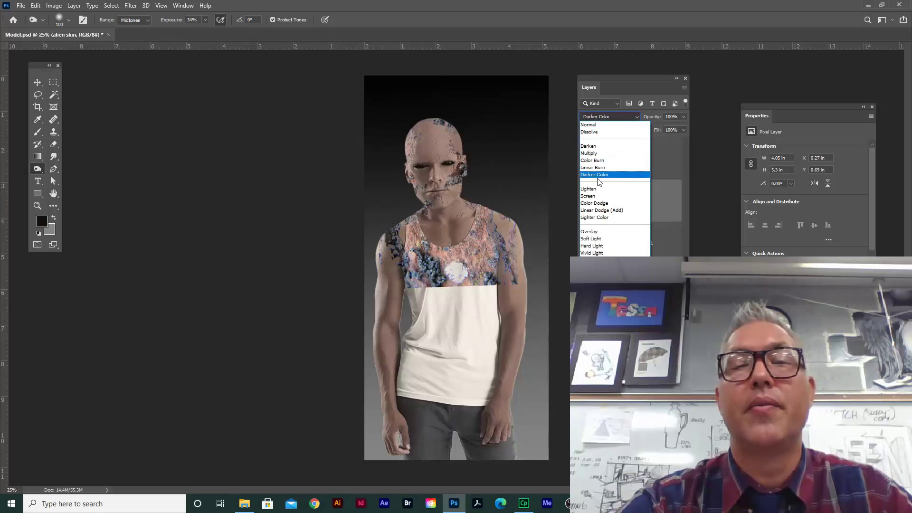
click(601, 153)
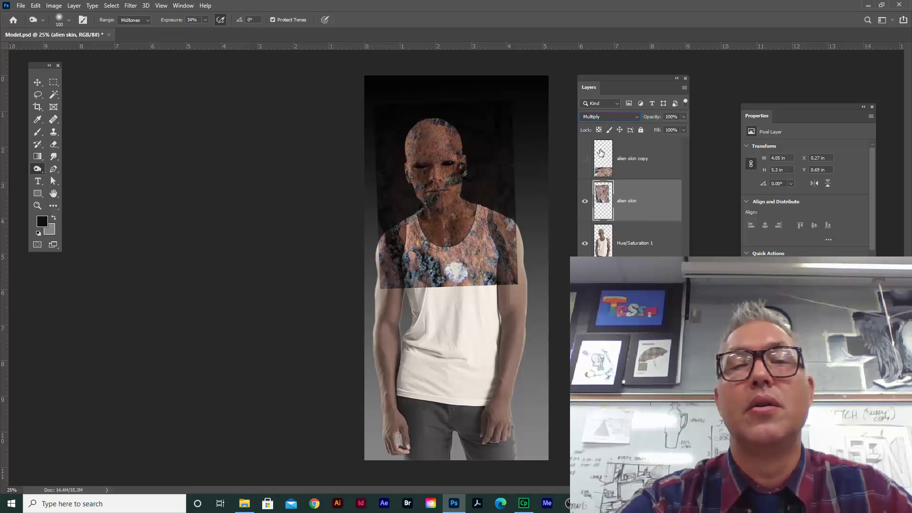
click(684, 117)
drag(666, 127, 657, 129)
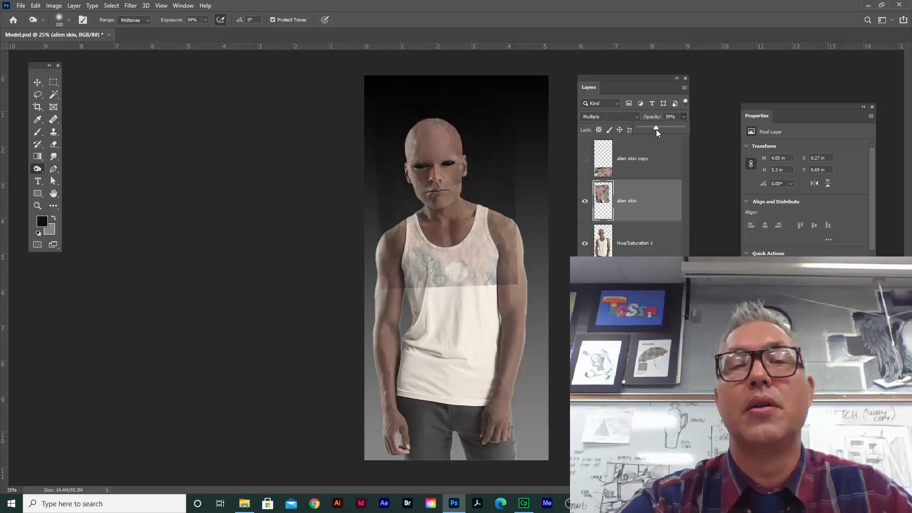
Clip the alien skin layer to the Hue/Saturation 1 figure layer and add a white layer mask to it.
key(ctrl+plus)
key(ctrl+plus)
key(ctrl+plus)
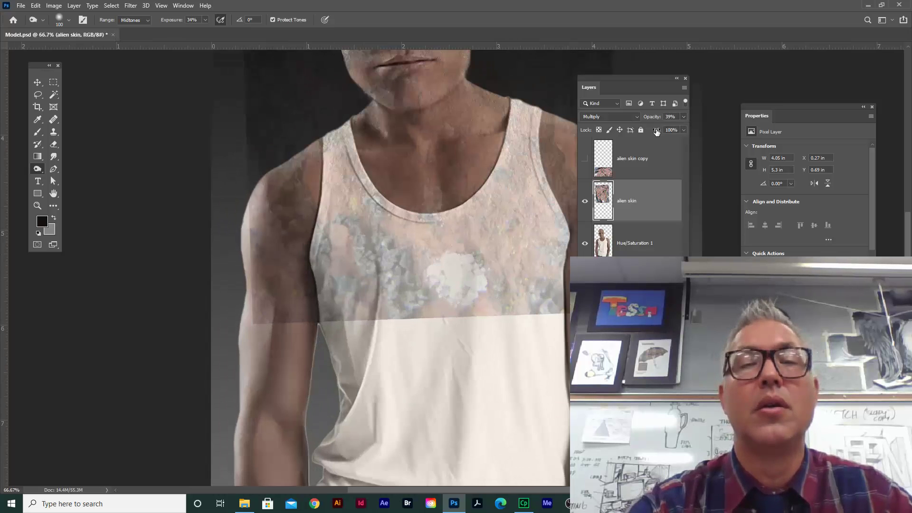
drag(479, 141, 457, 306)
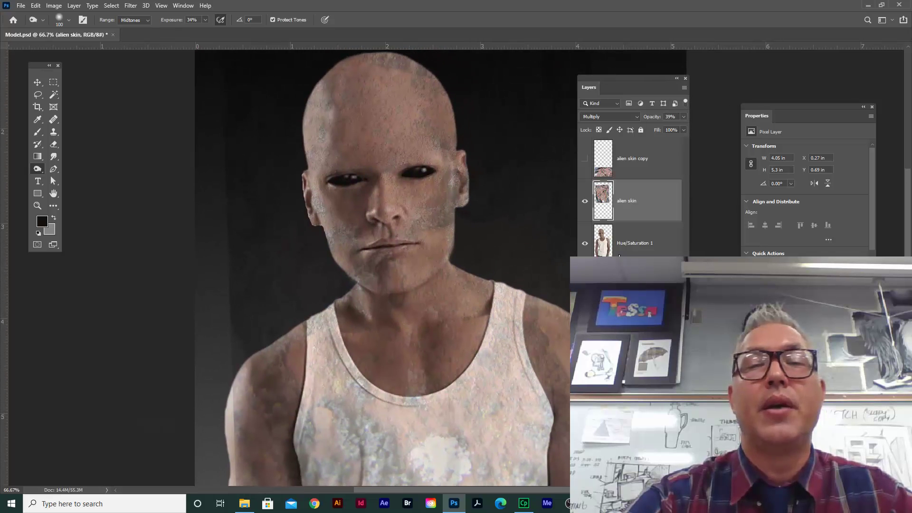
right_click(651, 202)
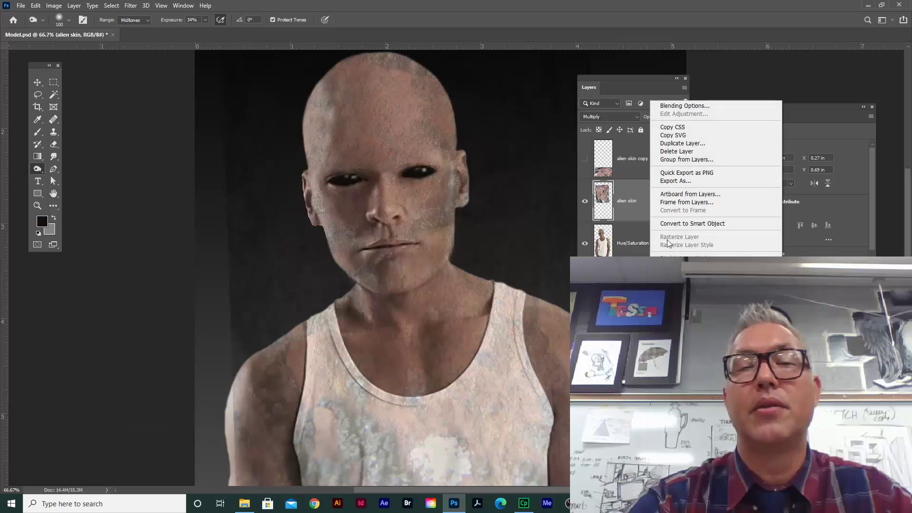
click(684, 274)
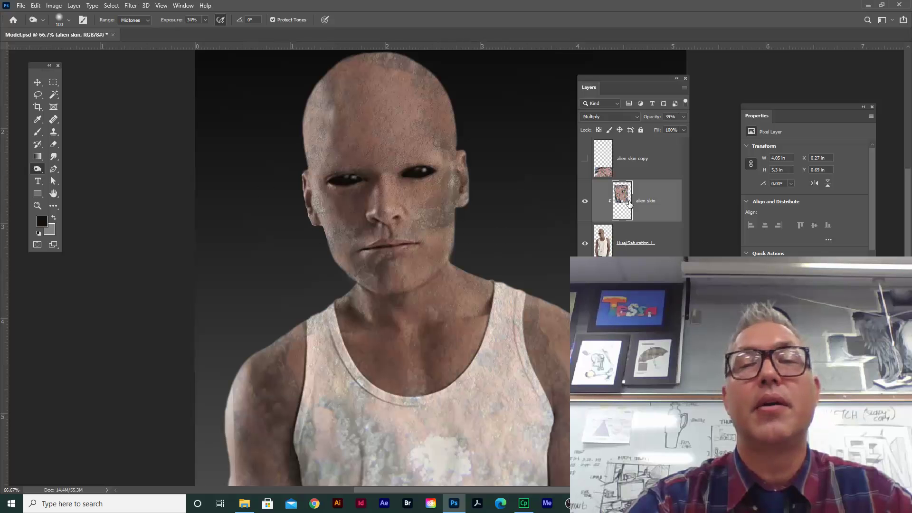
click(625, 333)
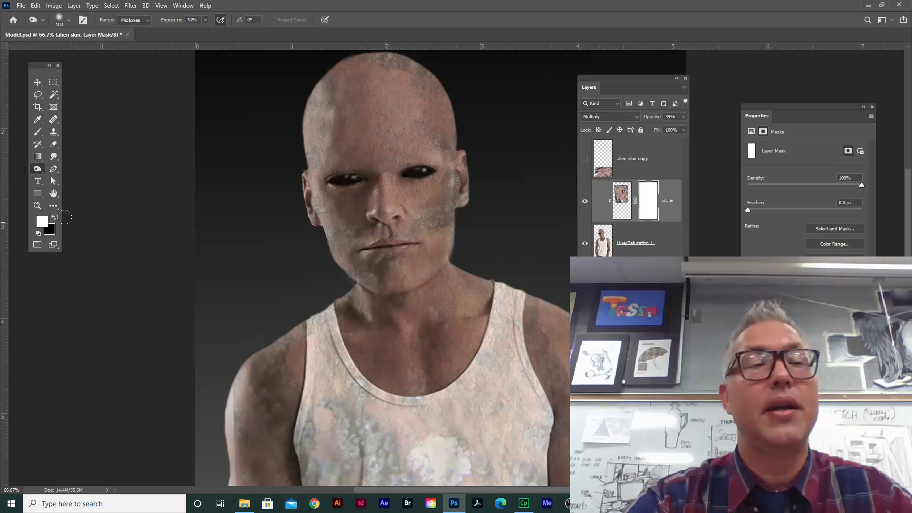
Paint black on the alien skin mask with a 200 px brush at 56% opacity to thin the texture across the face.
click(54, 219)
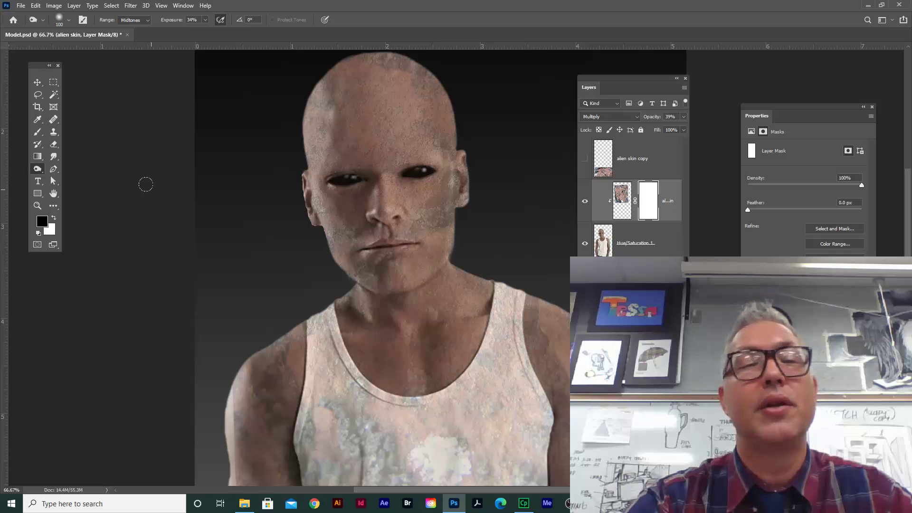
click(38, 132)
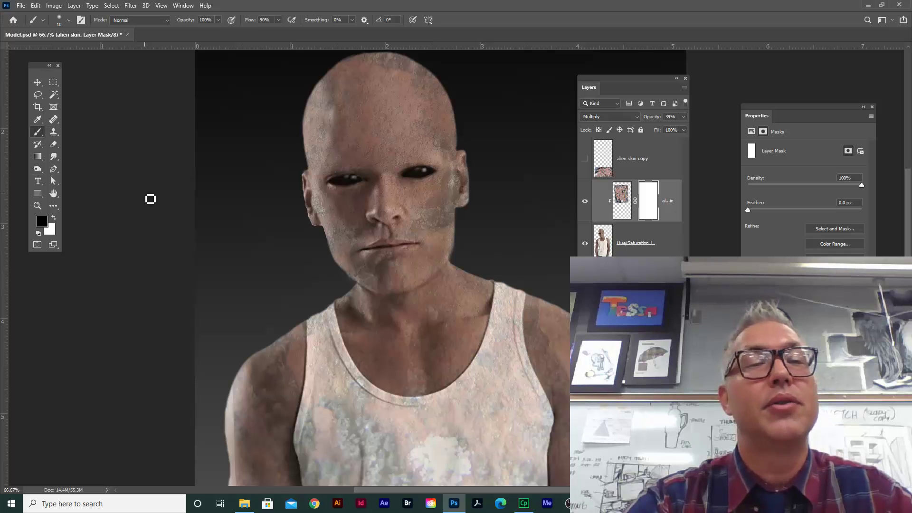
key(bracketright)
key(bracketright)
key(bracketright)
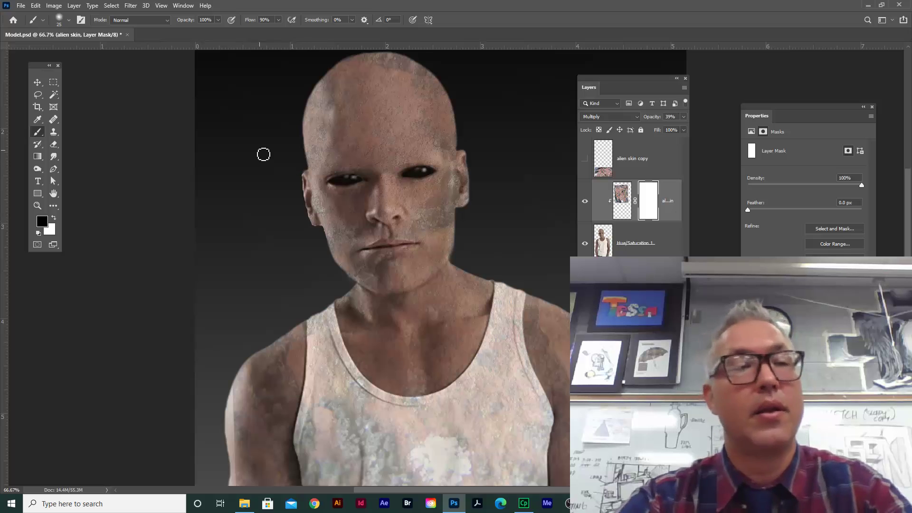
key(bracketright)
key(bracketright)
key(bracketright)
key(bracketright)
key(bracketright)
key(bracketright)
key(bracketright)
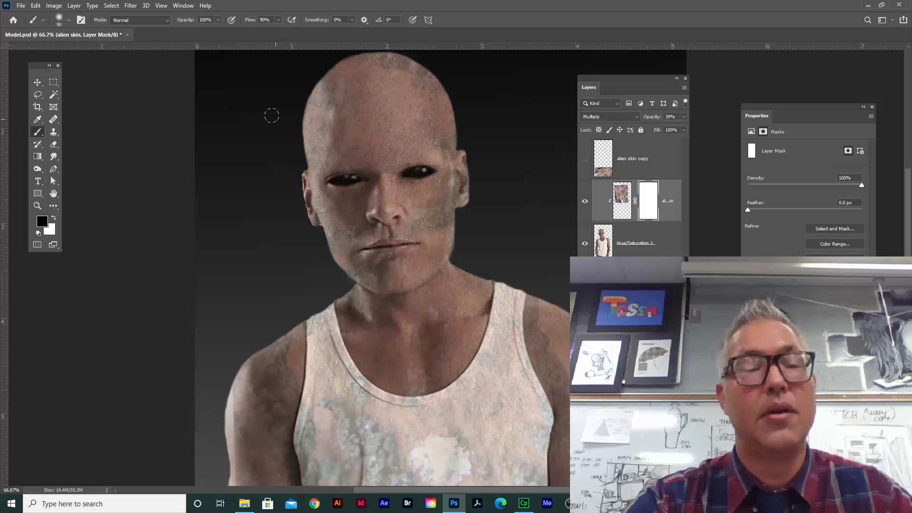
click(218, 20)
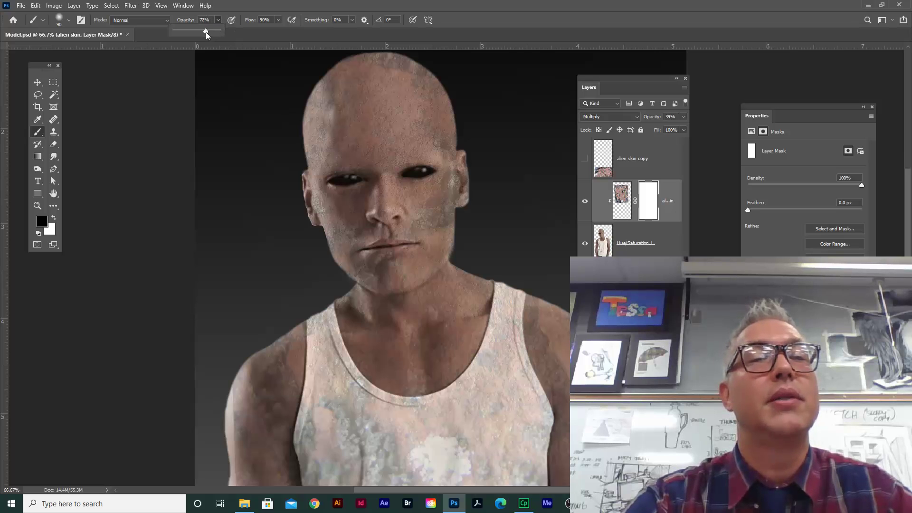
click(378, 186)
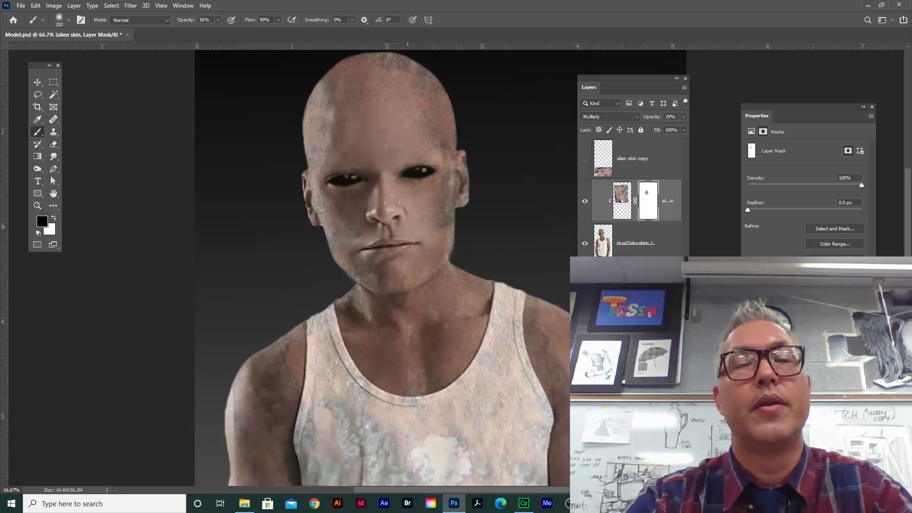
scroll(404, 242, down, 3)
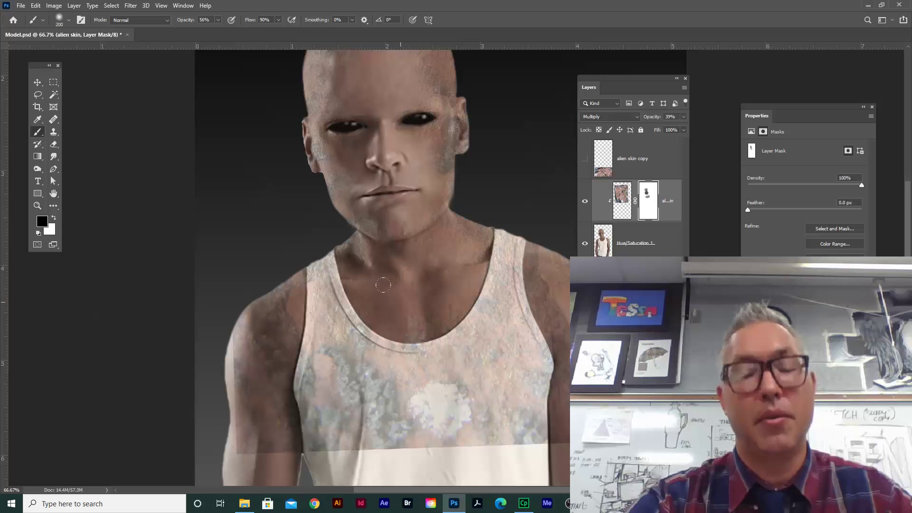
Paint black on the alien skin mask over both shoulders and upper arms, blending away the texture's straight edges.
drag(381, 297, 415, 220)
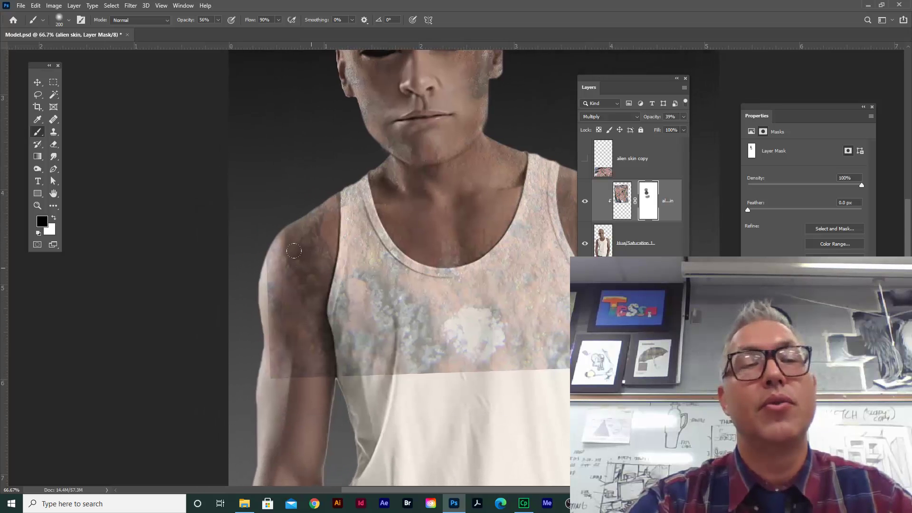
click(38, 82)
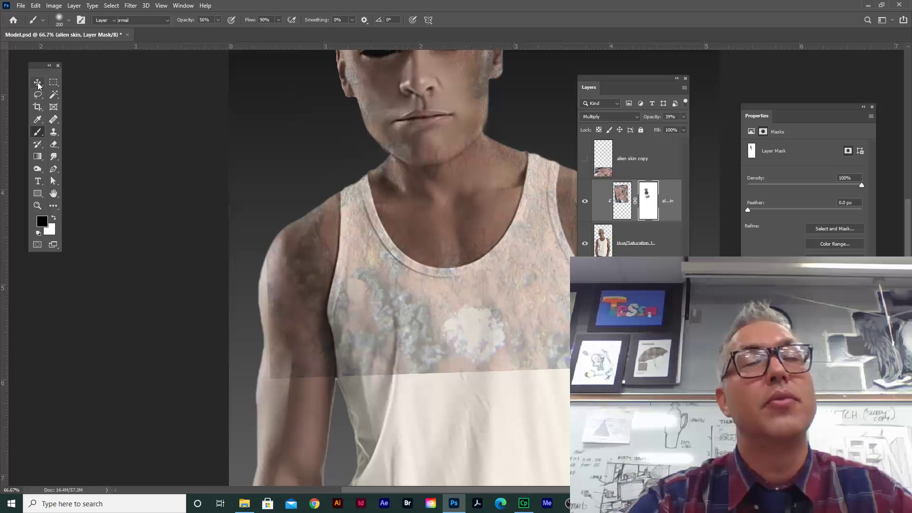
drag(400, 271, 281, 250)
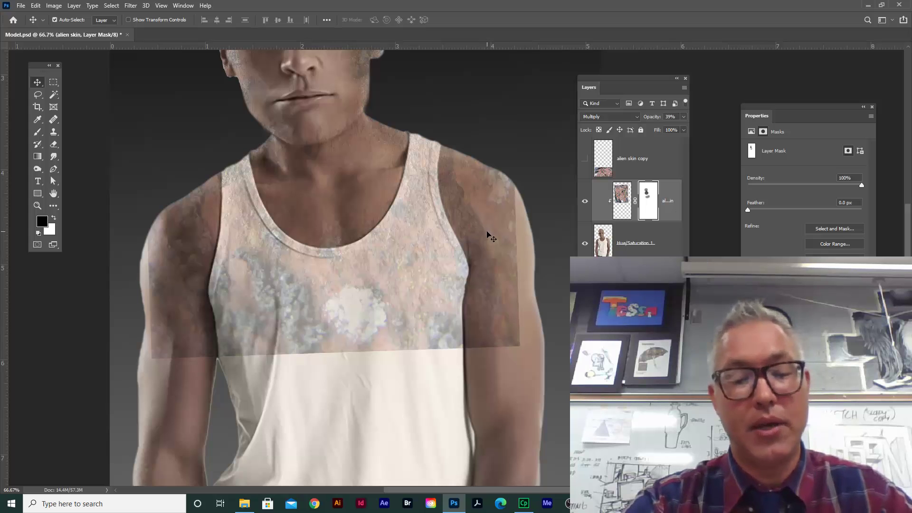
key(b)
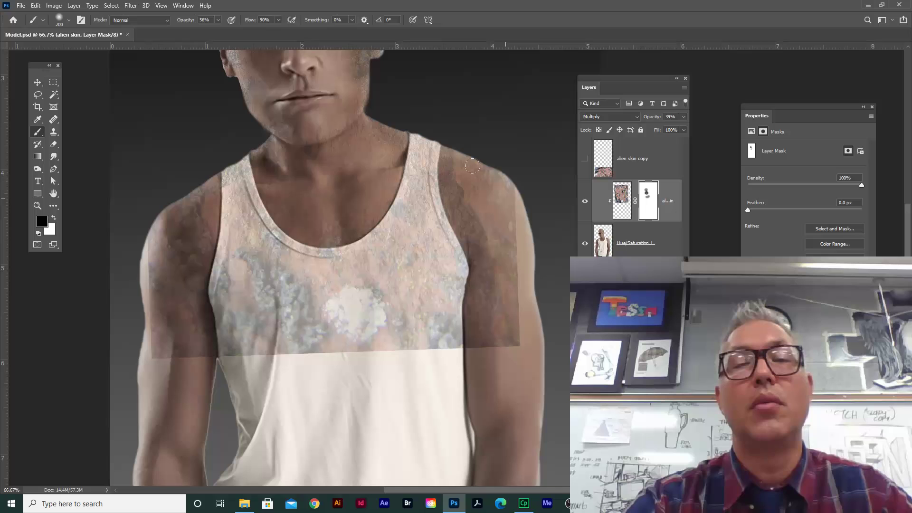
mouse_move(447, 146)
mouse_down()
mouse_move(470, 217)
mouse_move(487, 207)
mouse_up()
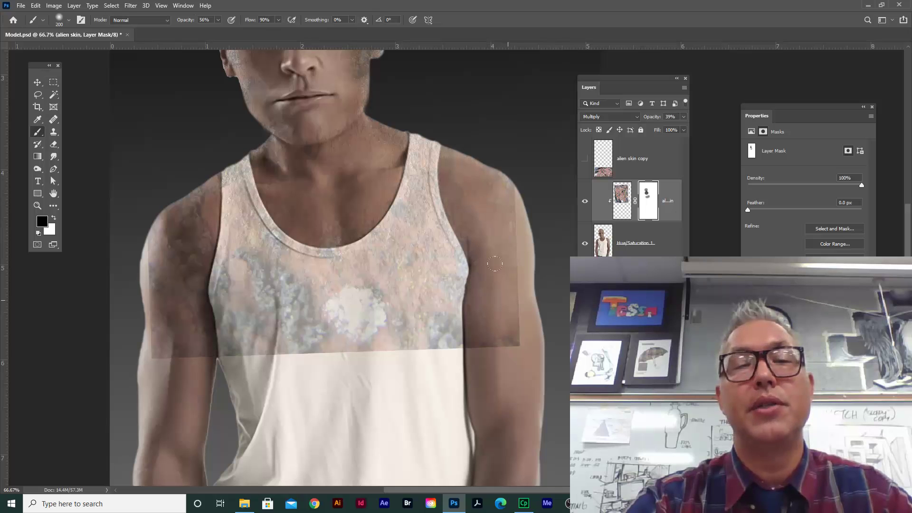
mouse_move(495, 264)
mouse_down()
mouse_move(502, 195)
mouse_move(505, 283)
mouse_move(491, 325)
mouse_move(479, 209)
mouse_up()
drag(478, 262, 484, 288)
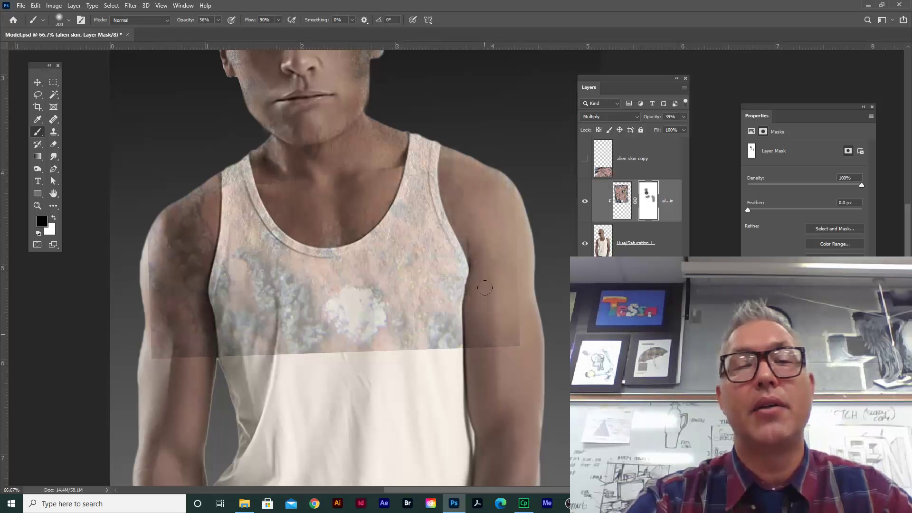
scroll(329, 191, left, 5)
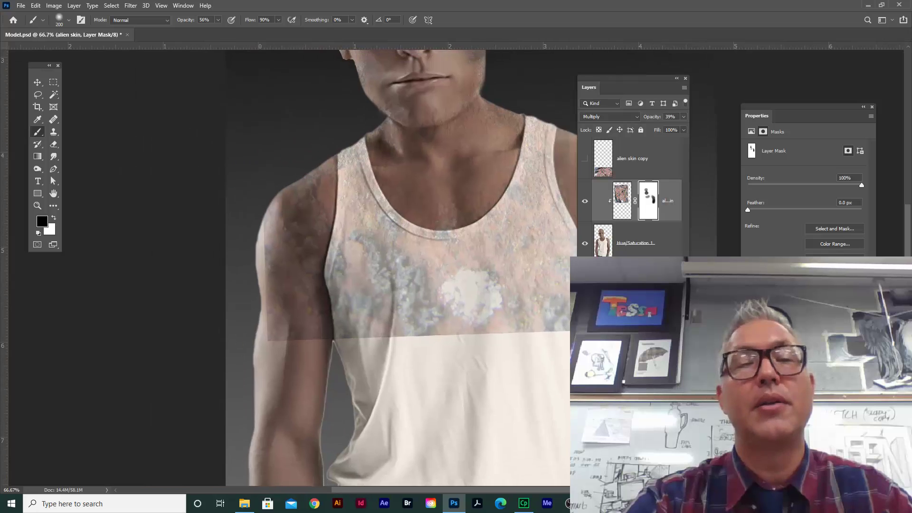
mouse_move(328, 191)
mouse_down()
mouse_move(332, 266)
mouse_move(323, 209)
mouse_move(291, 231)
mouse_up()
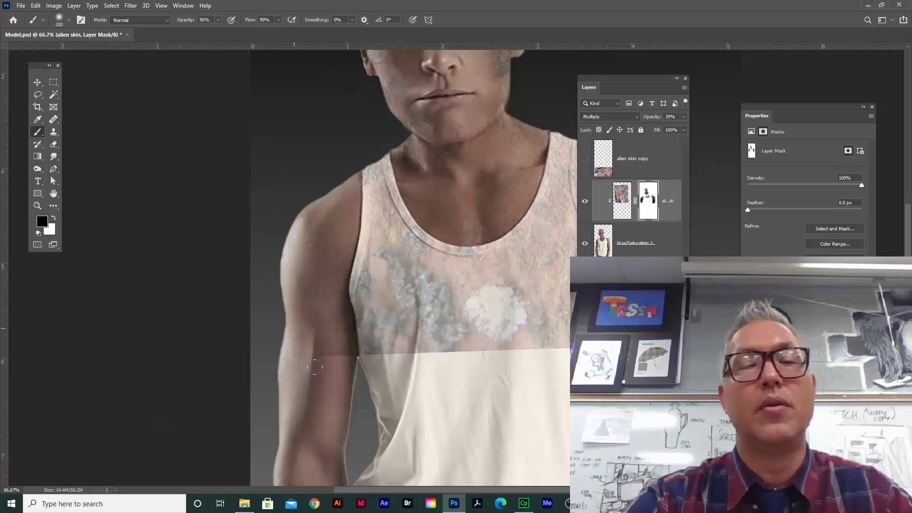
Mask the skin texture off the front of the tank top, raising the brush opacity to 100%.
scroll(376, 350, right, 4)
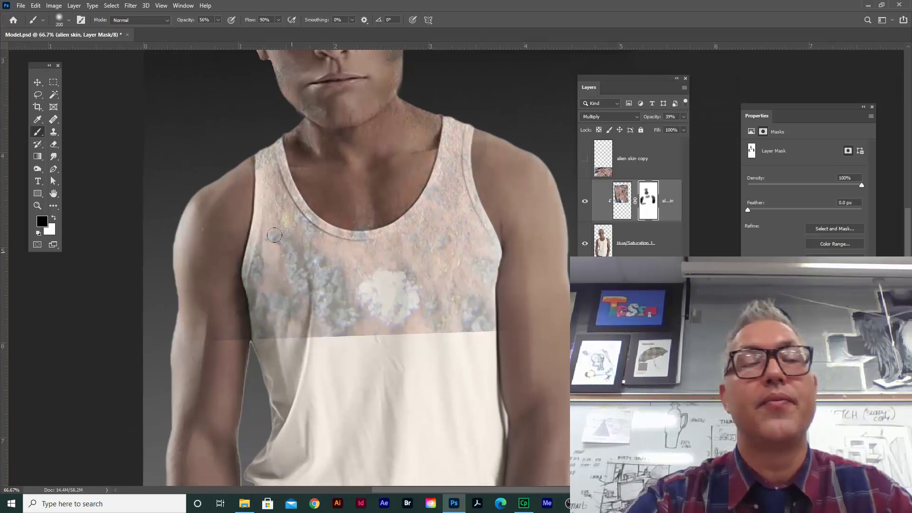
mouse_move(248, 154)
mouse_down()
mouse_move(263, 176)
mouse_move(270, 281)
mouse_move(418, 319)
mouse_move(310, 291)
mouse_move(317, 269)
mouse_up()
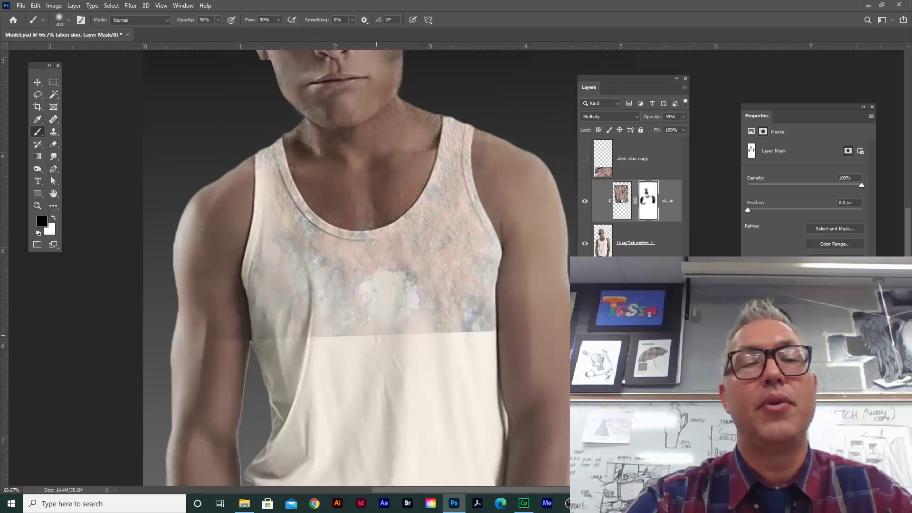
drag(324, 313, 352, 308)
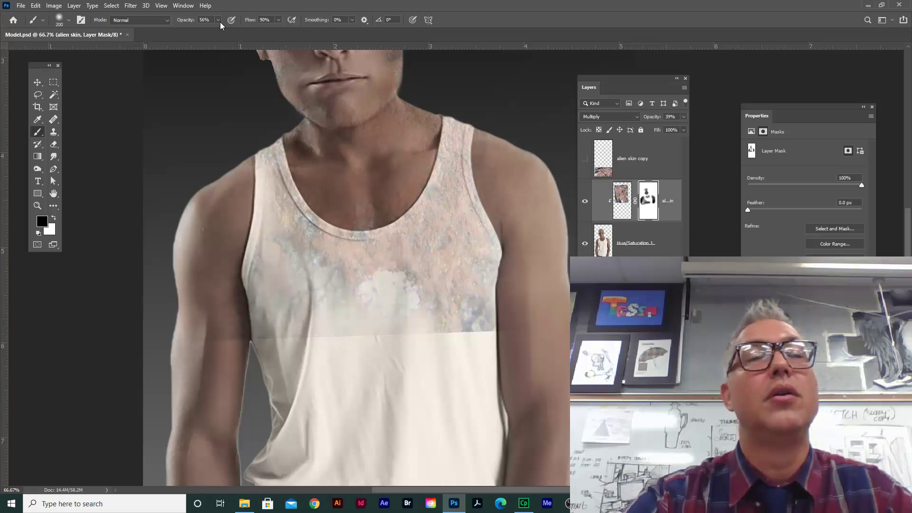
drag(220, 31, 241, 31)
mouse_move(462, 303)
mouse_down()
mouse_move(444, 243)
mouse_move(370, 294)
mouse_move(417, 249)
mouse_move(378, 257)
mouse_move(265, 239)
mouse_move(256, 268)
mouse_move(265, 329)
mouse_move(332, 295)
mouse_move(302, 293)
mouse_up()
mouse_move(255, 251)
mouse_down()
mouse_move(255, 208)
mouse_move(310, 235)
mouse_move(400, 234)
mouse_up()
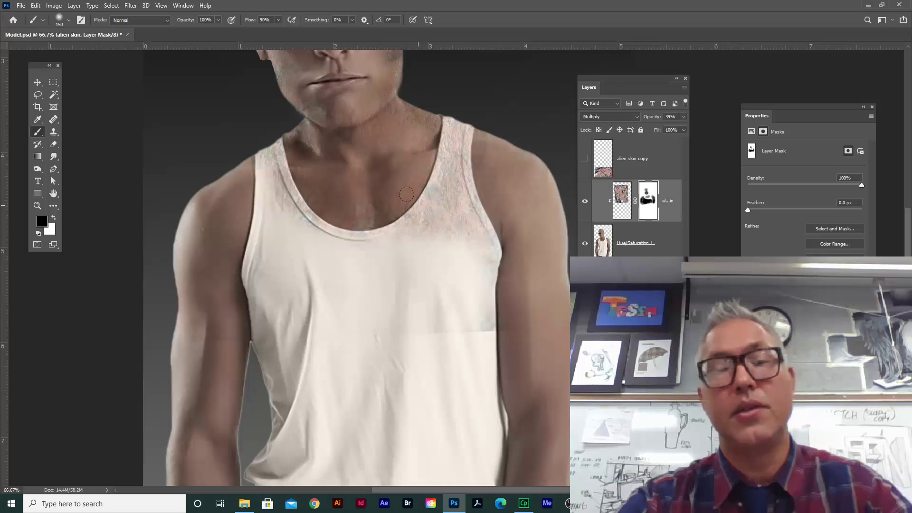
Mask the remaining skin texture off the tank top's straps, neckline and side with an 80 px brush.
key(bracketleft)
key(bracketleft)
key(bracketleft)
key(bracketleft)
key(bracketleft)
key(bracketleft)
mouse_move(449, 123)
mouse_down()
mouse_move(442, 233)
mouse_move(458, 126)
mouse_move(453, 176)
mouse_move(478, 236)
mouse_move(474, 191)
mouse_move(488, 132)
mouse_move(486, 176)
mouse_up()
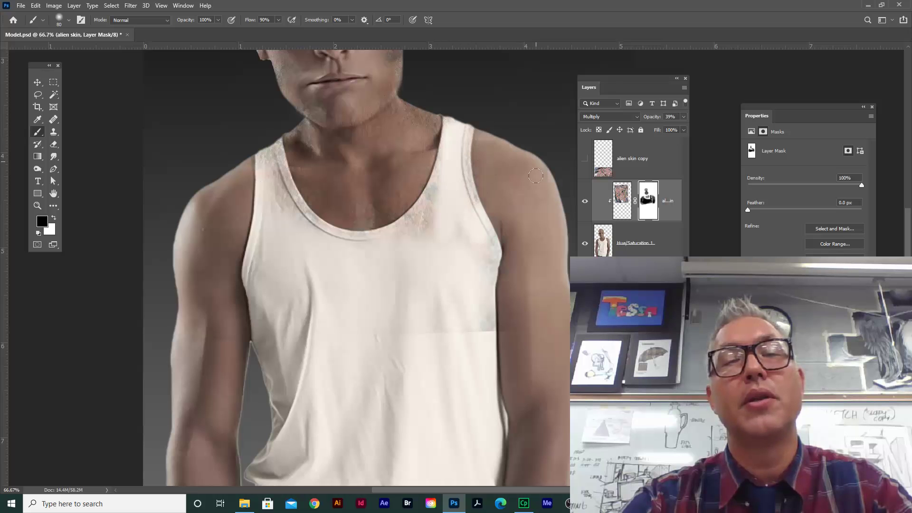
mouse_move(447, 169)
mouse_down()
mouse_move(404, 228)
mouse_move(345, 243)
mouse_move(428, 207)
mouse_move(419, 235)
mouse_move(438, 216)
mouse_move(465, 213)
mouse_move(487, 246)
mouse_move(482, 319)
mouse_move(425, 324)
mouse_move(471, 305)
mouse_move(442, 301)
mouse_up()
mouse_move(313, 248)
mouse_down()
mouse_move(271, 148)
mouse_move(253, 160)
mouse_move(278, 204)
mouse_up()
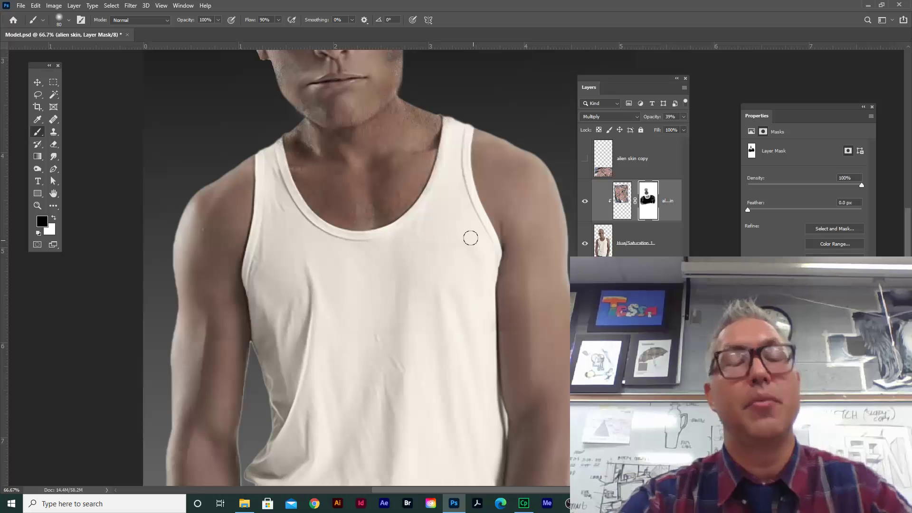
key(ctrl+minus)
key(ctrl+minus)
key(ctrl+minus)
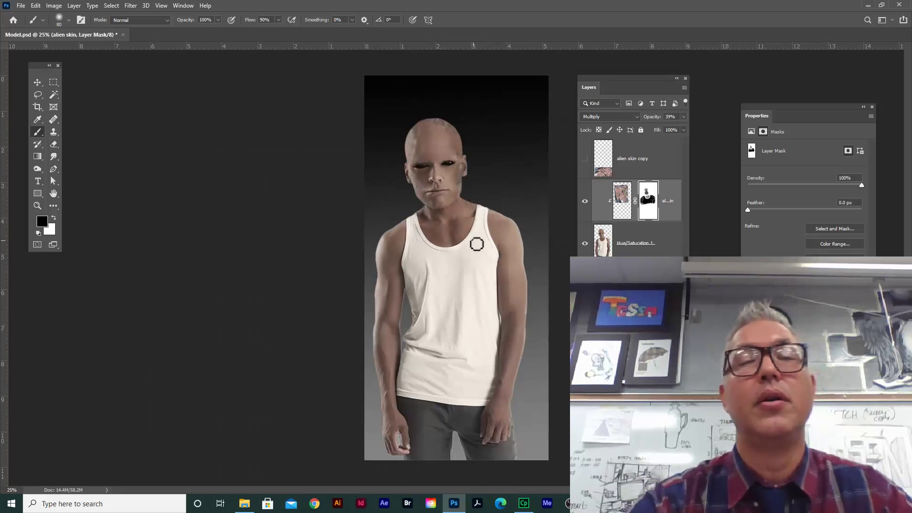